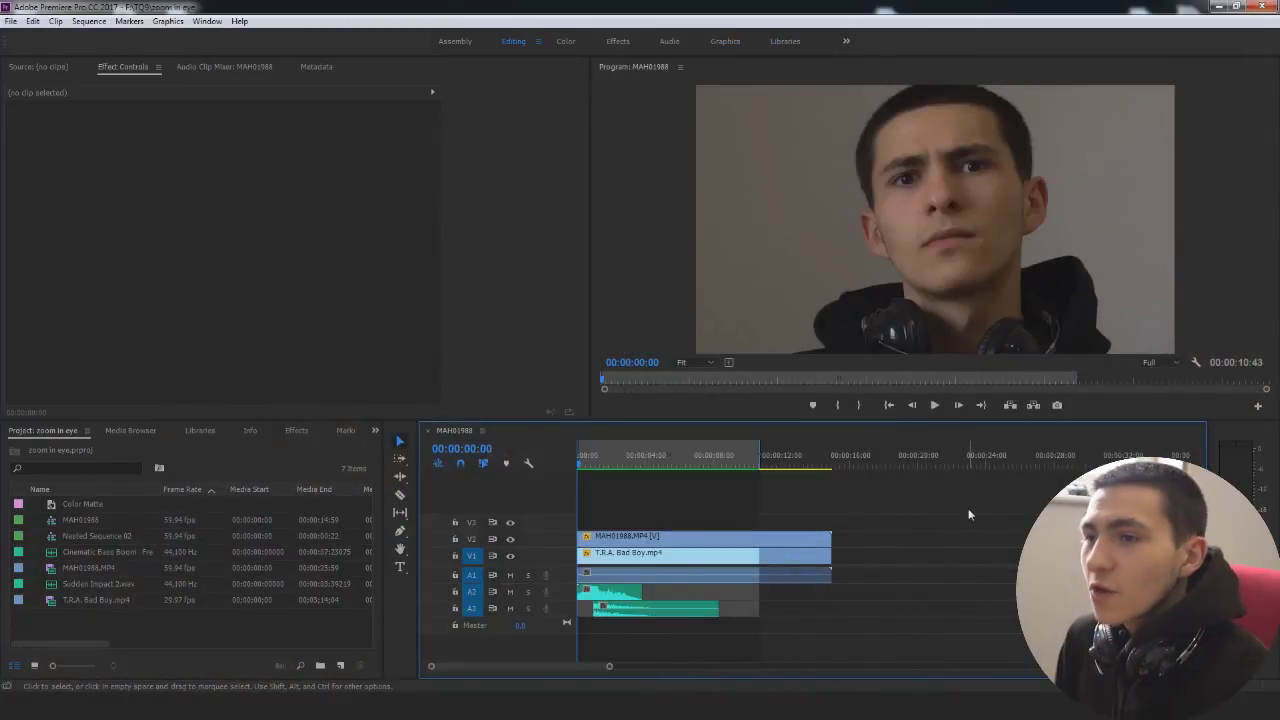
Step: Play the finished zoom sequence and shift all its clips about 2 seconds later on the timeline
key(space)
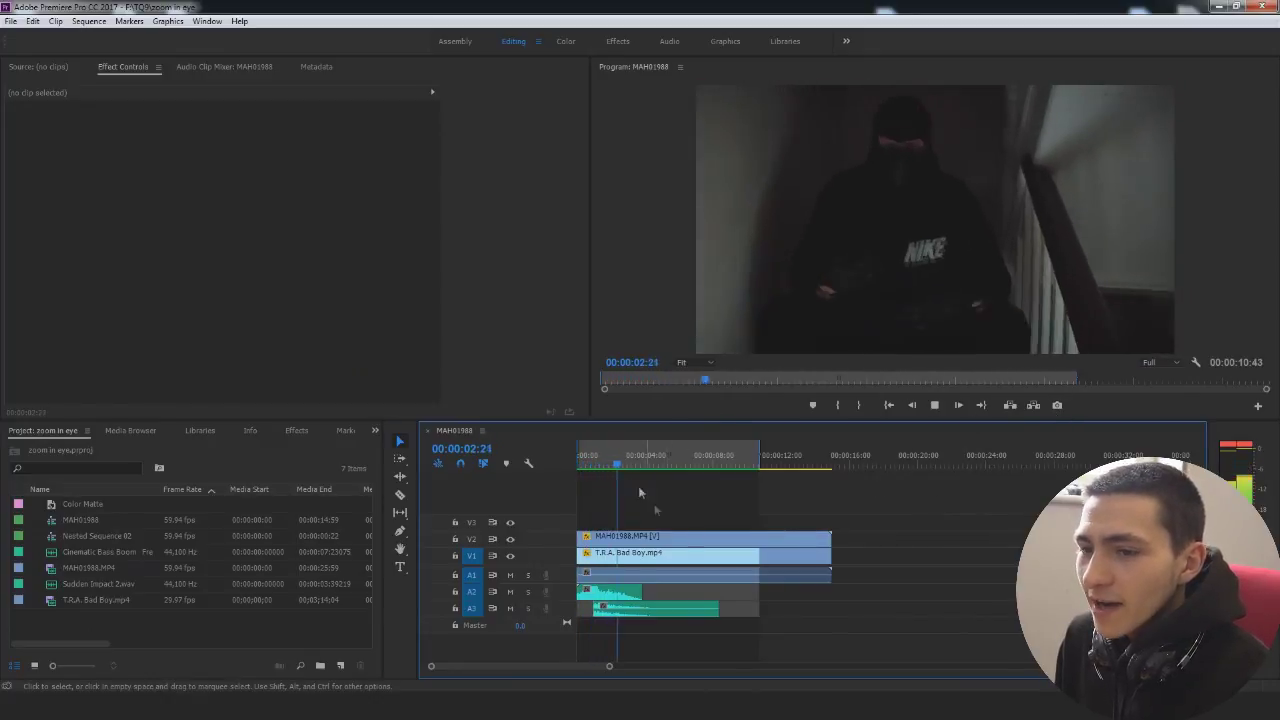
key(space)
drag(735, 628, 675, 545)
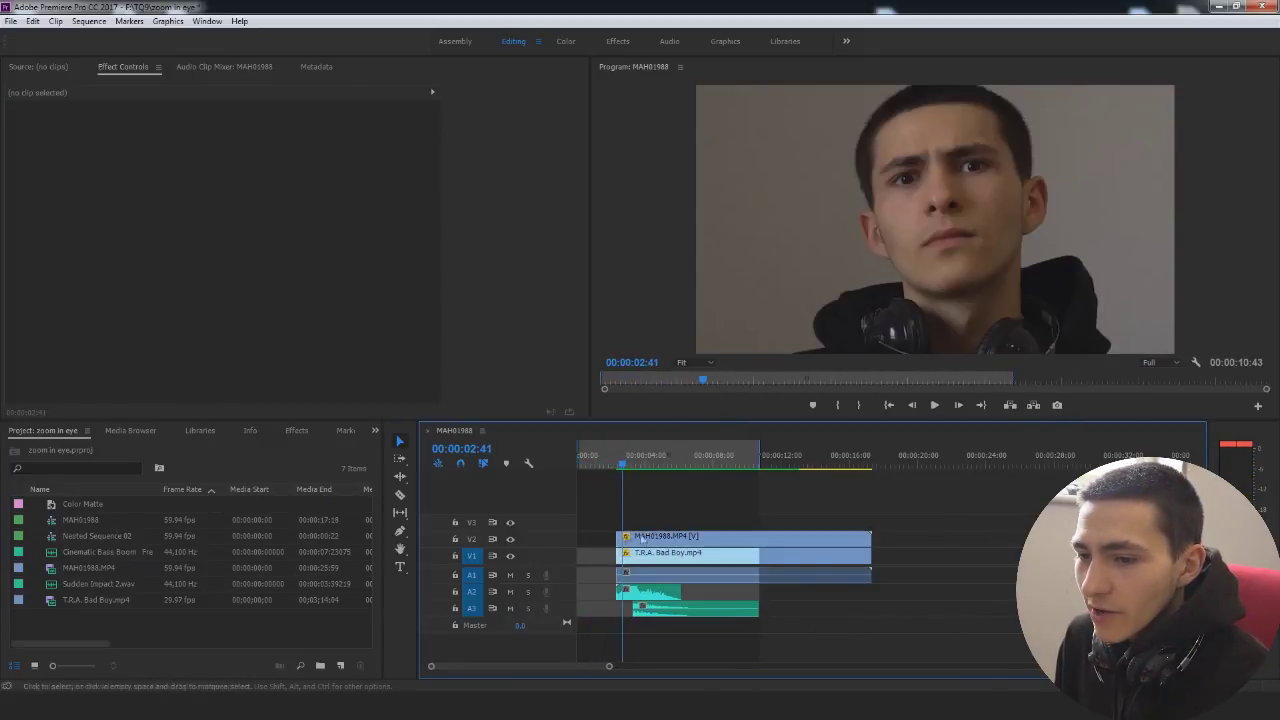
Step: Extend the starts of MAH01988.MP4 and T.R.A. Bad Boy.mp4 back to the beginning of the sequence, leaving the sound effects in place
key(Home)
key(space)
key(space)
drag(619, 539, 532, 546)
drag(598, 462, 426, 470)
Step: Play back the extended sequence and render its previews from the in to the out point
key(space)
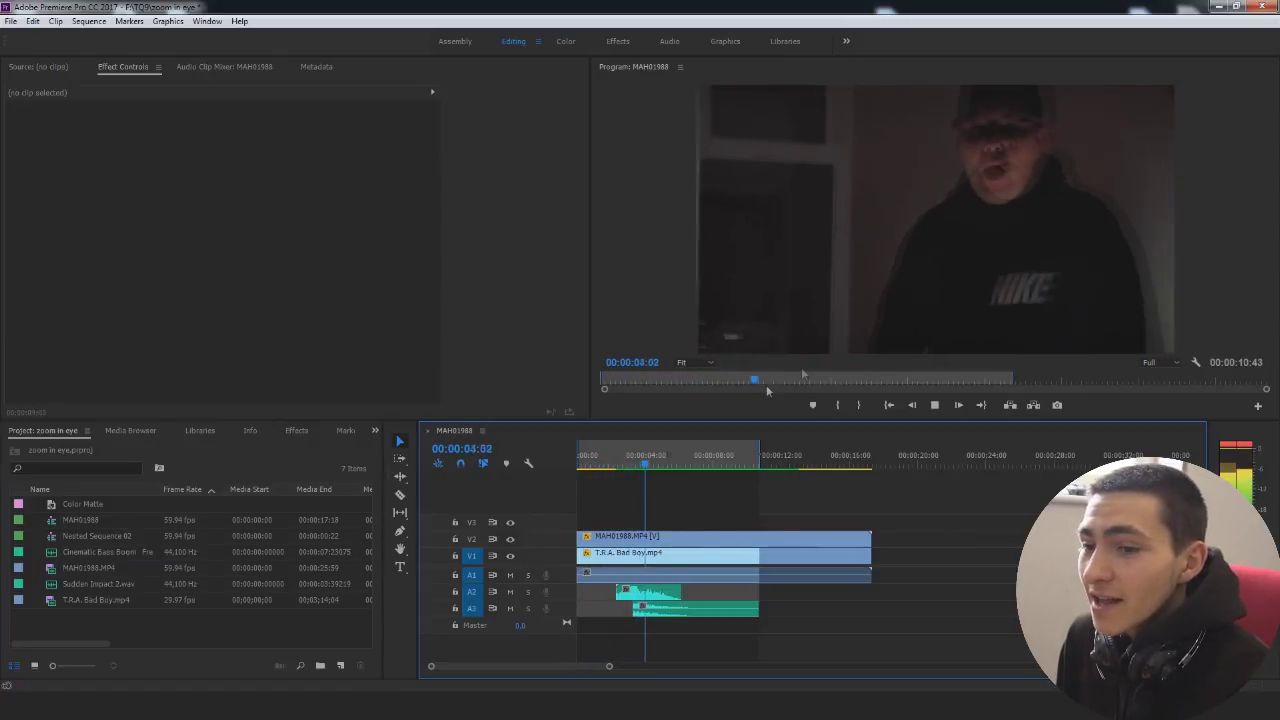
key(space)
key(Home)
click(89, 21)
click(110, 70)
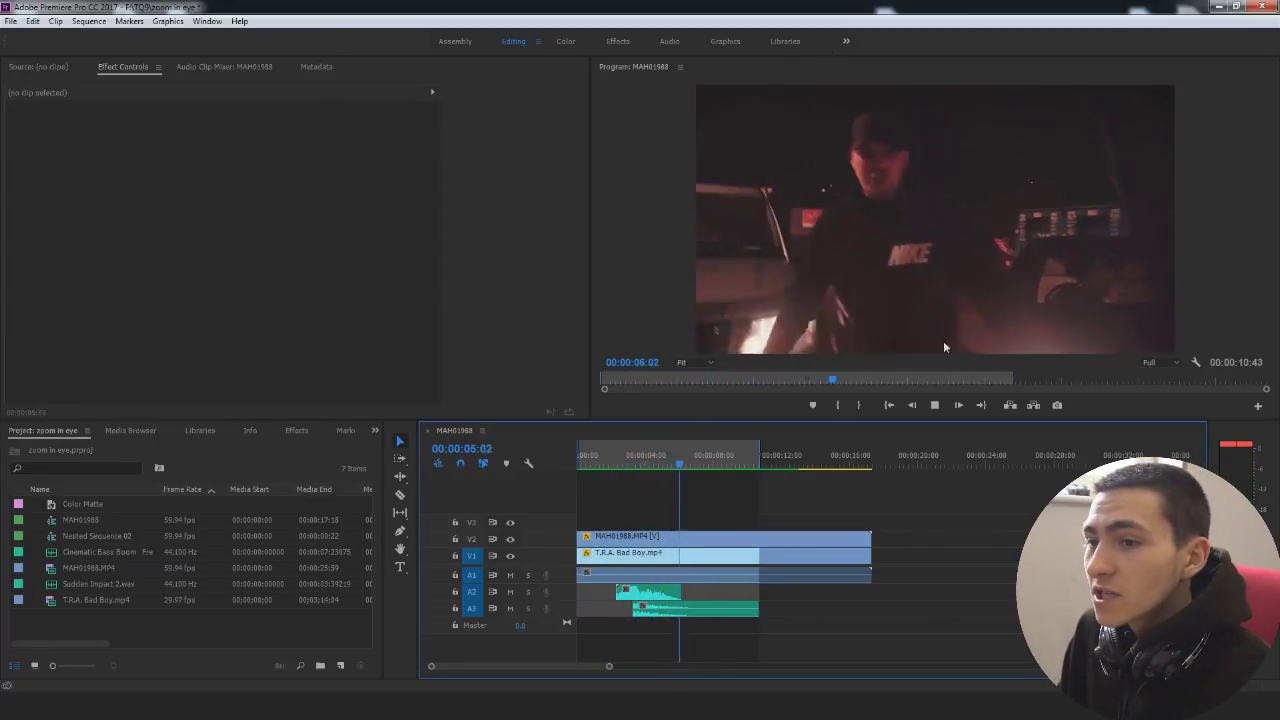
Step: Examine frame by frame how the shot zooms from the face into the eye, up to 00:00:03:21
click(624, 461)
drag(624, 461, 631, 470)
key(Left)
key(Left)
key(Left)
key(Left)
key(Left)
key(Right)
key(Right)
key(Right)
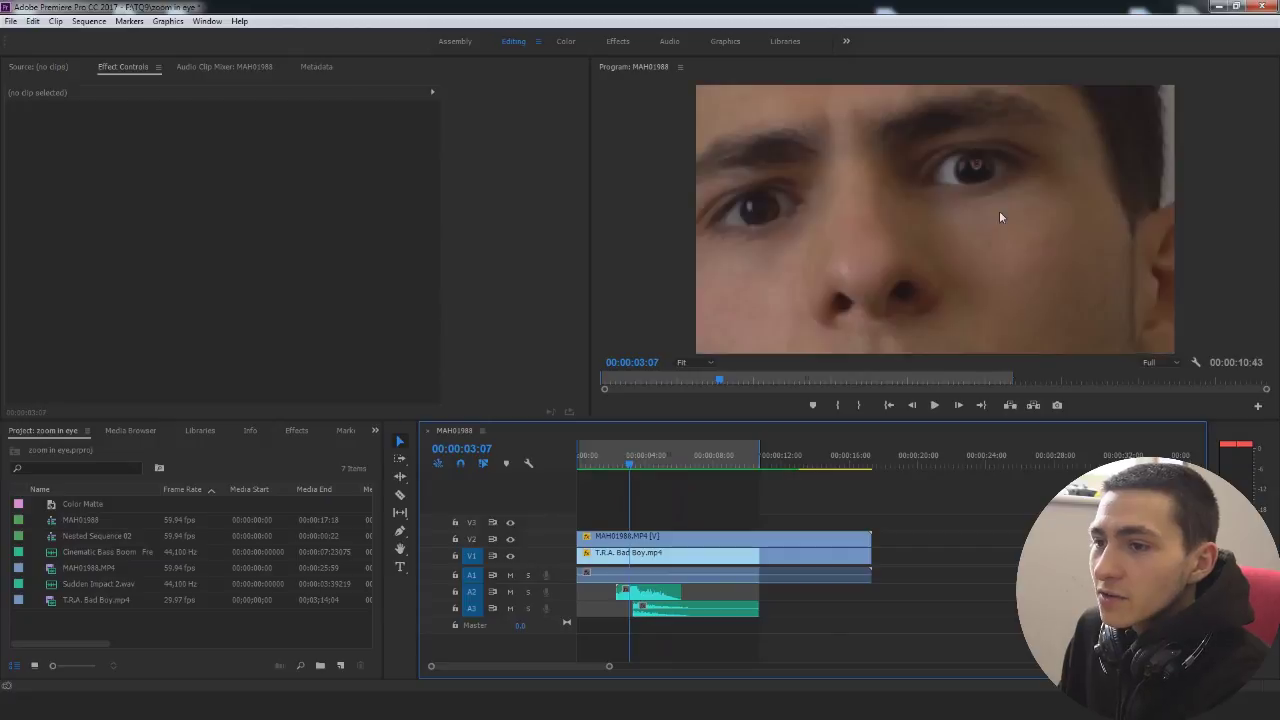
key(Left)
key(Left)
key(Right)
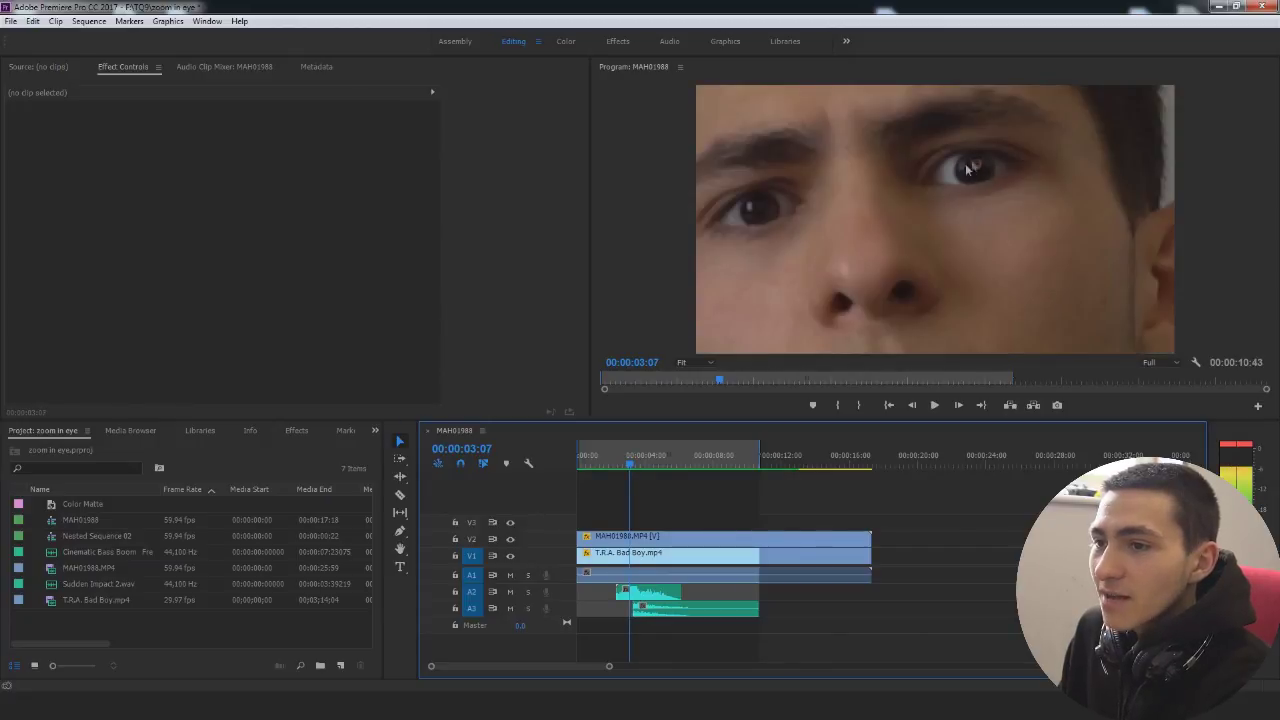
key(Right)
key(Right)
key(Right)
key(Right)
key(Right)
key(Right)
key(Right)
key(Right)
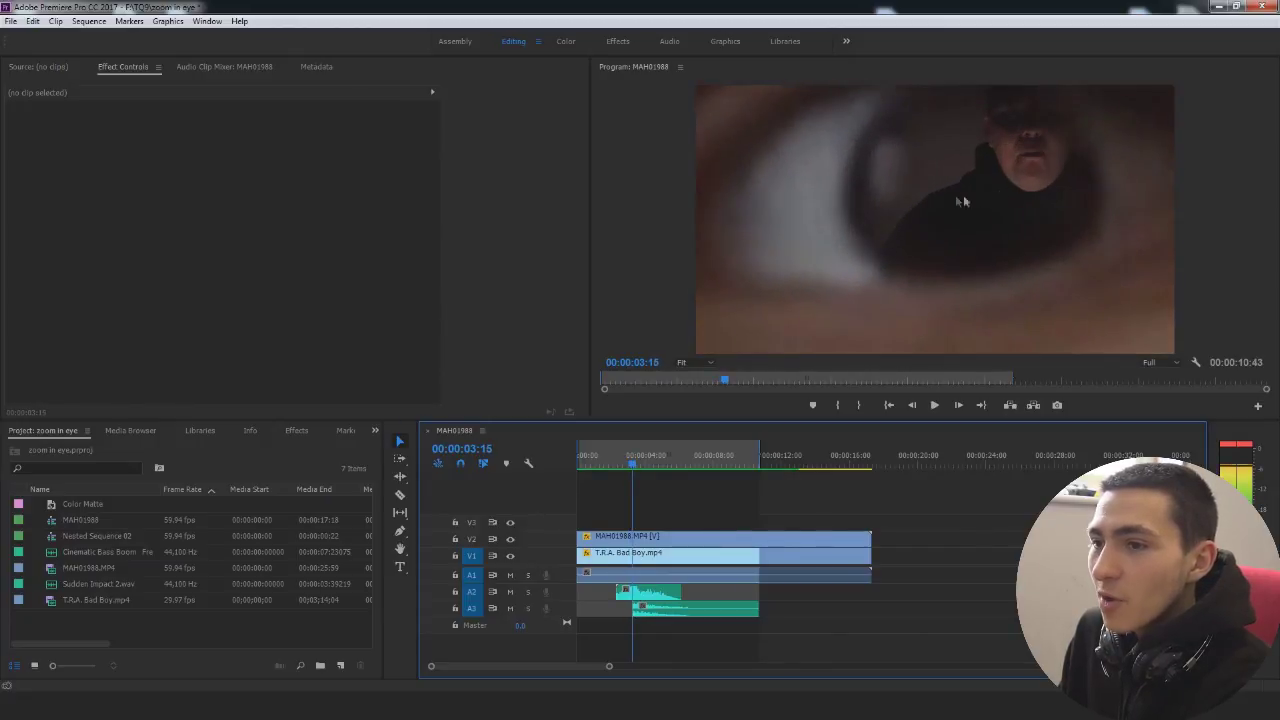
key(Right)
key(Right)
key(Right)
key(Right)
key(Right)
key(Right)
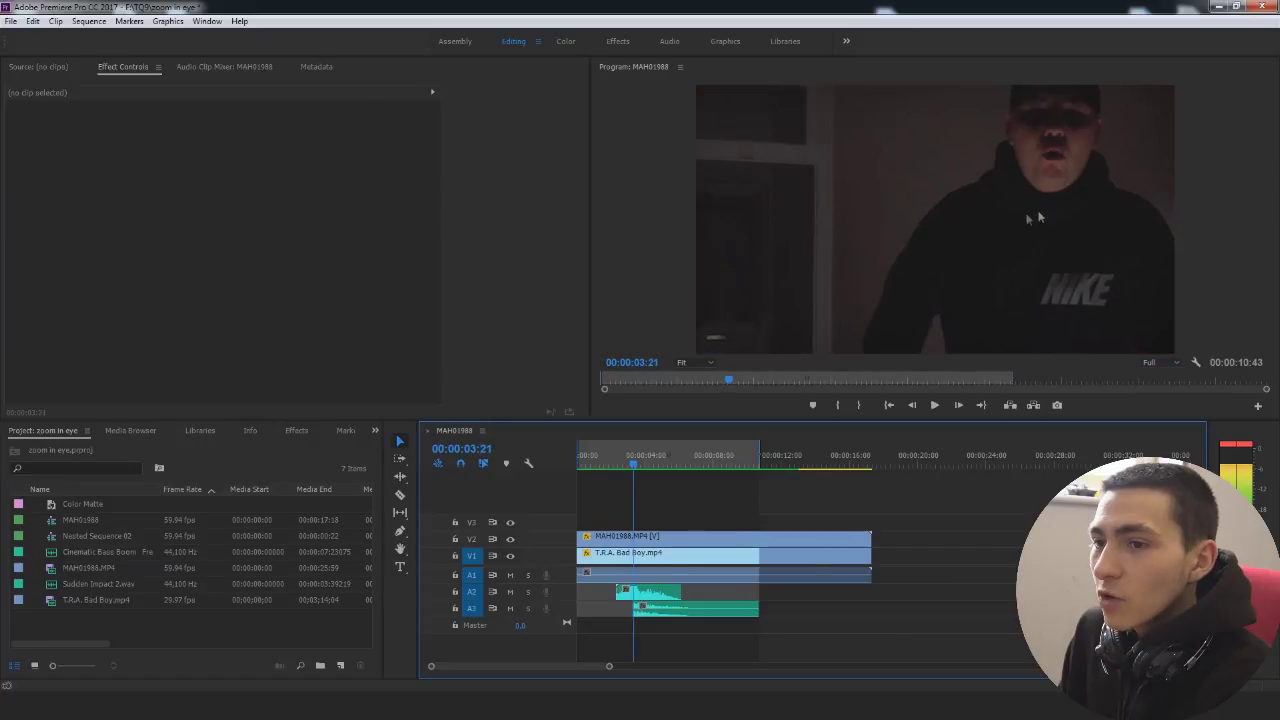
Step: Step back and forth through the zoom between 00:00:02:59 and 00:00:03:24 to compare its start and end frames
key(Left)
key(Left)
key(Left)
key(Left)
key(Left)
key(Left)
key(Left)
key(Left)
key(Left)
key(Left)
key(Left)
key(Left)
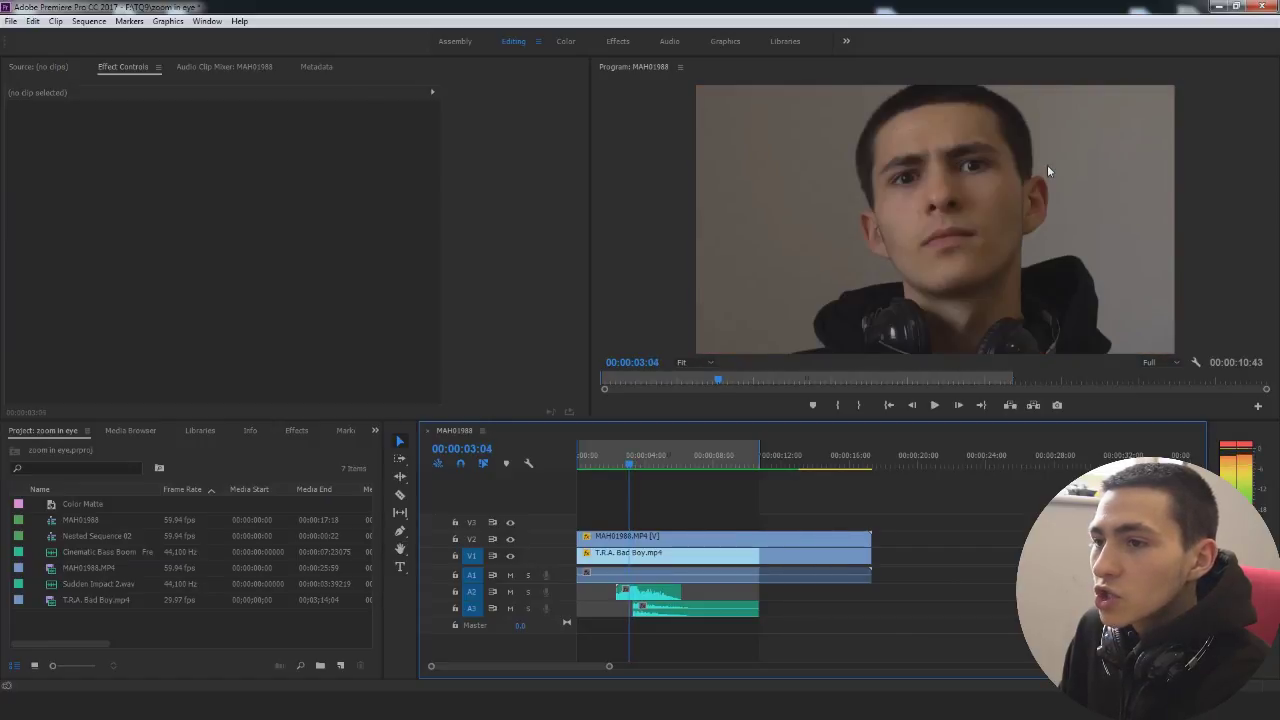
key(Right)
key(Right)
key(Right)
key(Right)
key(Right)
key(Right)
key(Right)
key(Right)
key(Right)
key(Right)
key(Right)
key(Right)
key(Right)
key(Right)
key(Right)
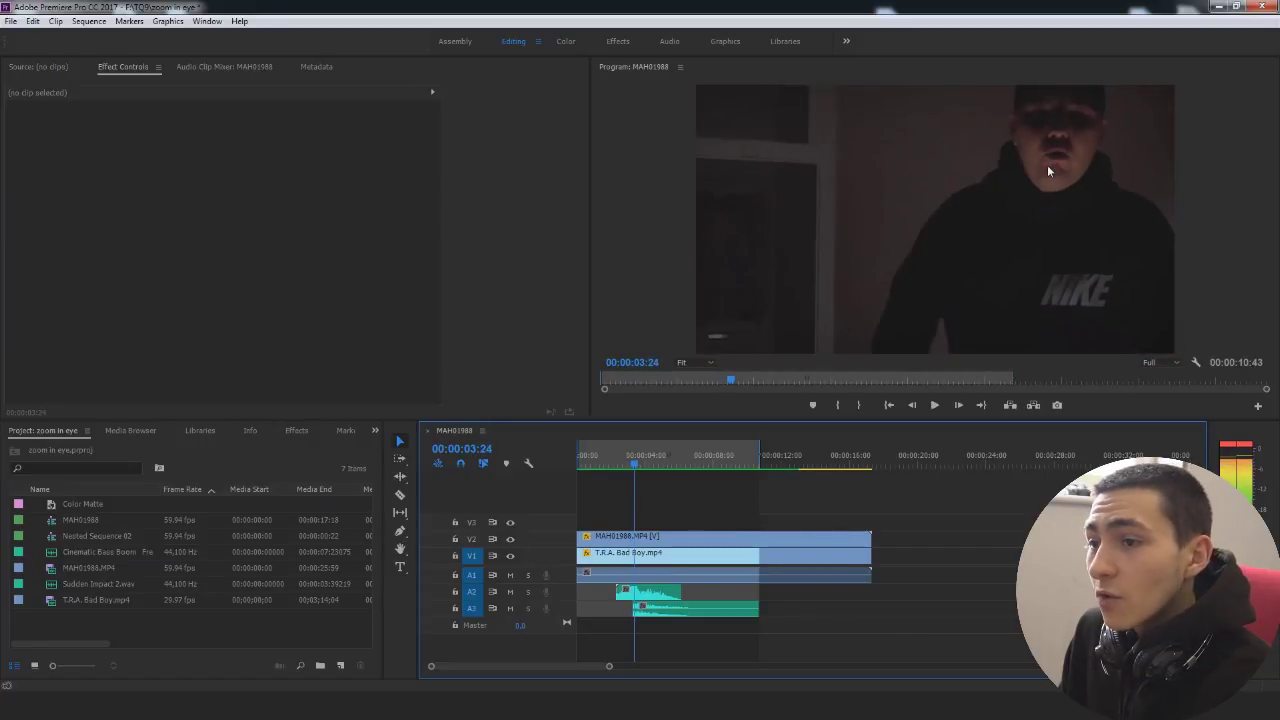
key(Left)
key(Left)
key(Left)
key(Left)
key(Left)
key(Left)
key(Left)
key(Left)
key(Left)
key(Left)
key(Left)
key(Left)
key(Left)
key(Left)
key(Left)
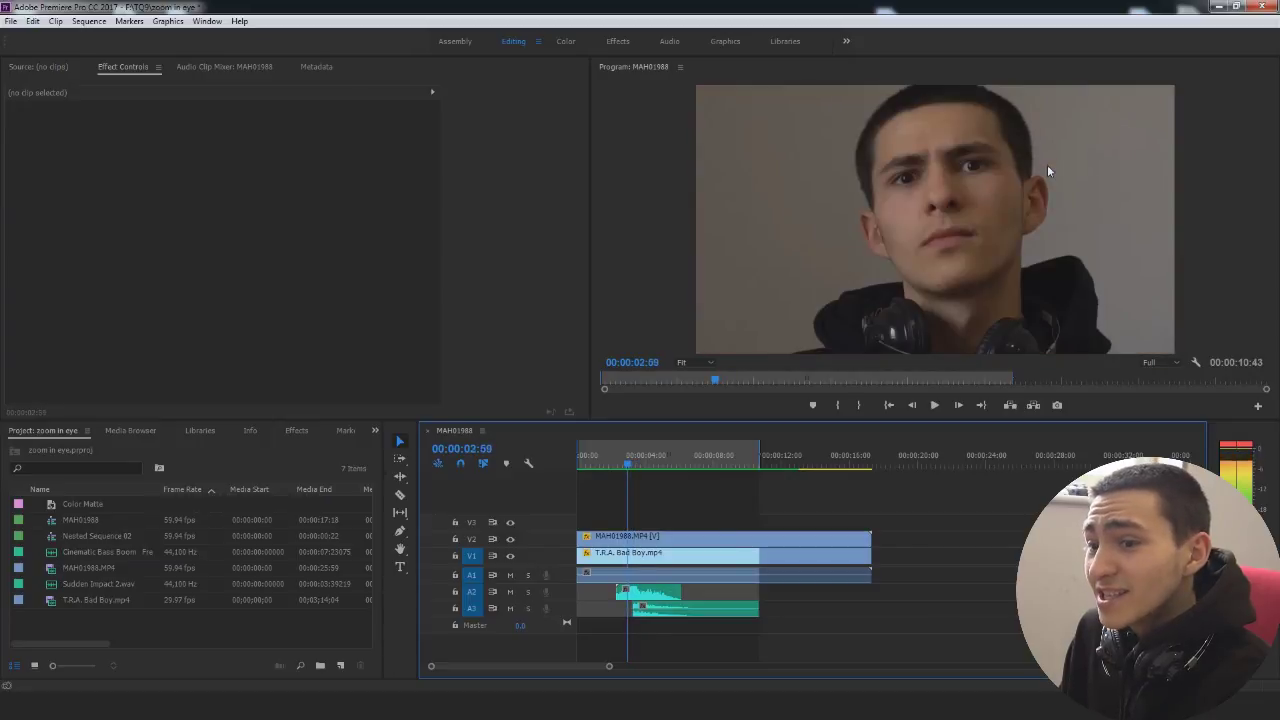
key(Right)
key(Right)
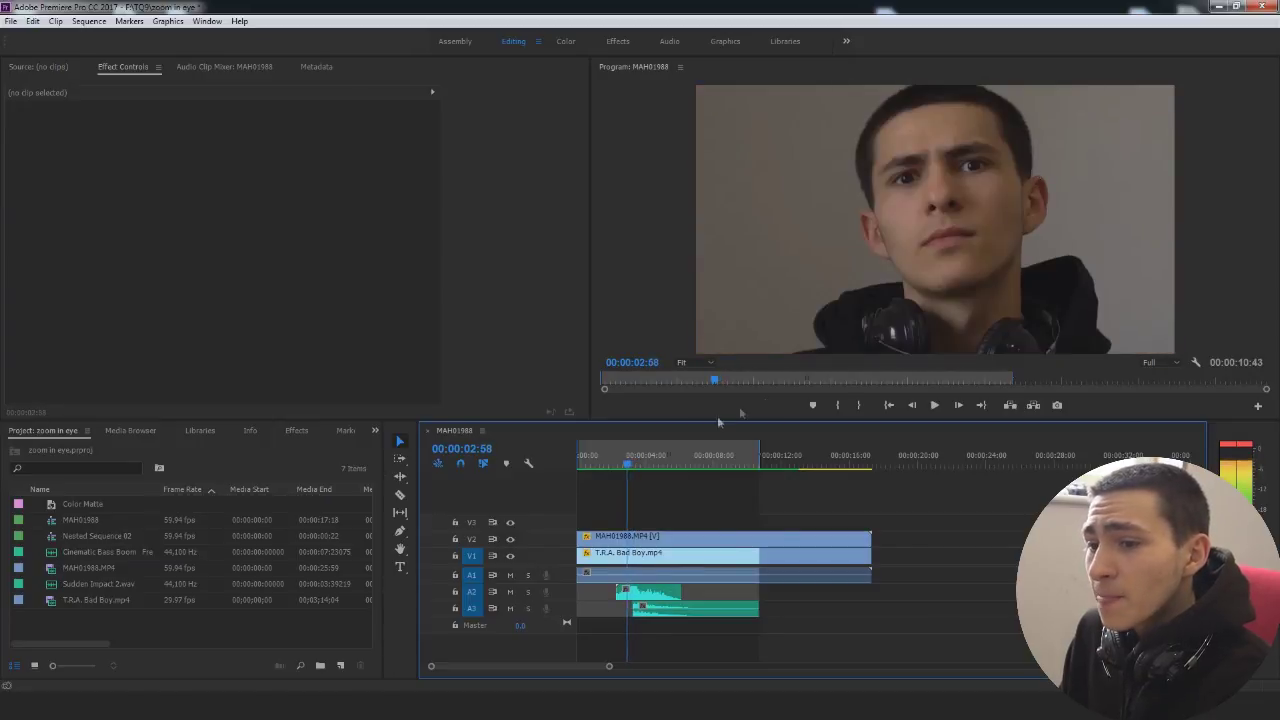
Step: Play the sequence from the start and view the frames before and after the eye zoom
key(Home)
key(space)
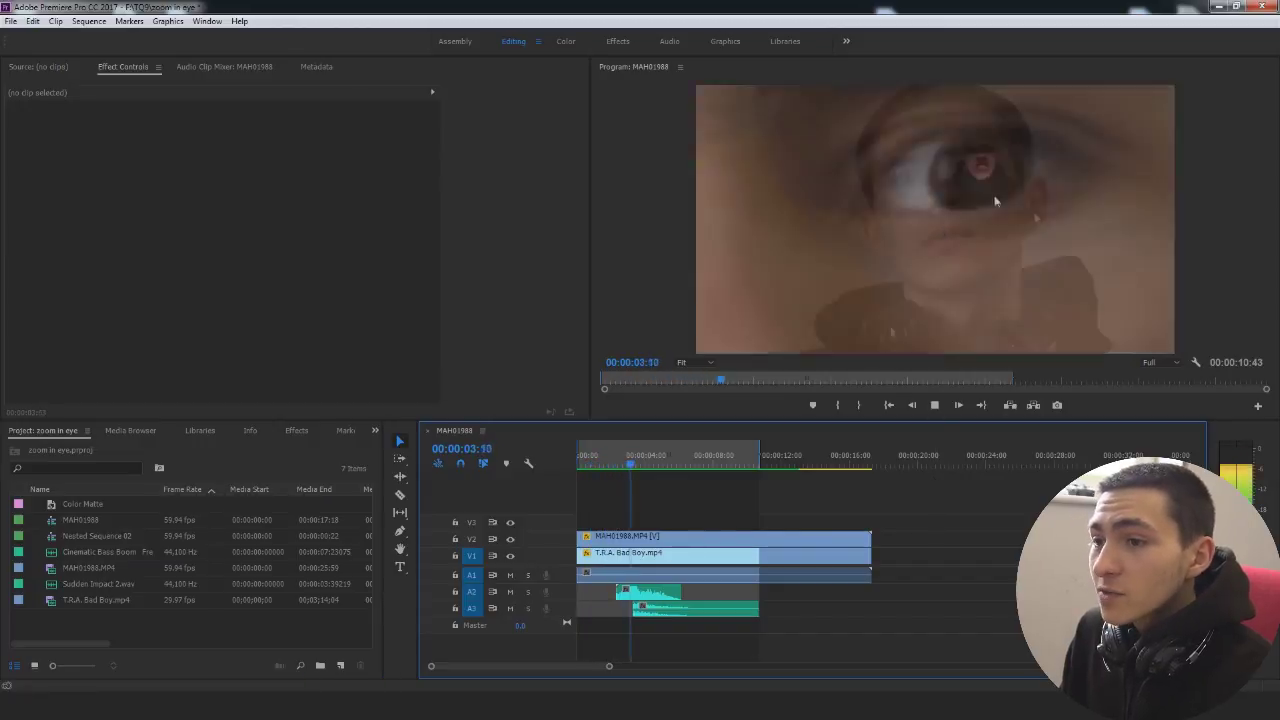
click(615, 467)
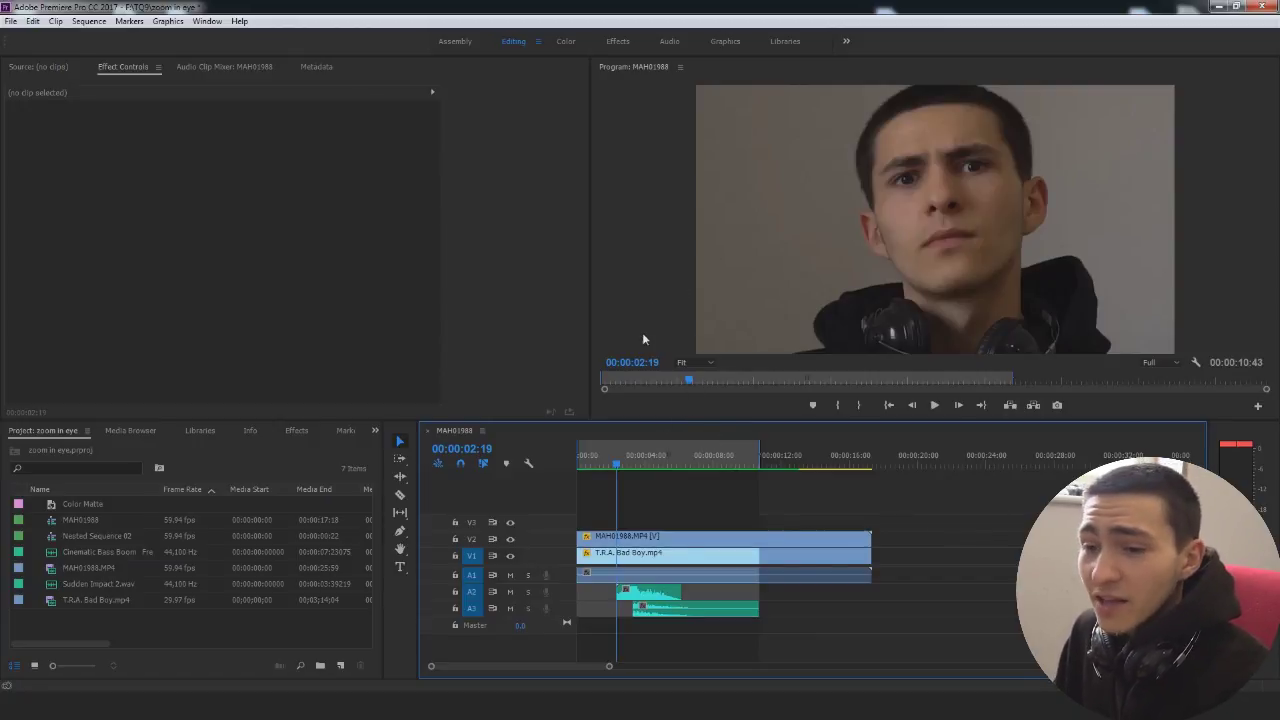
mouse_move(647, 463)
mouse_down()
mouse_move(620, 468)
mouse_move(646, 468)
mouse_up()
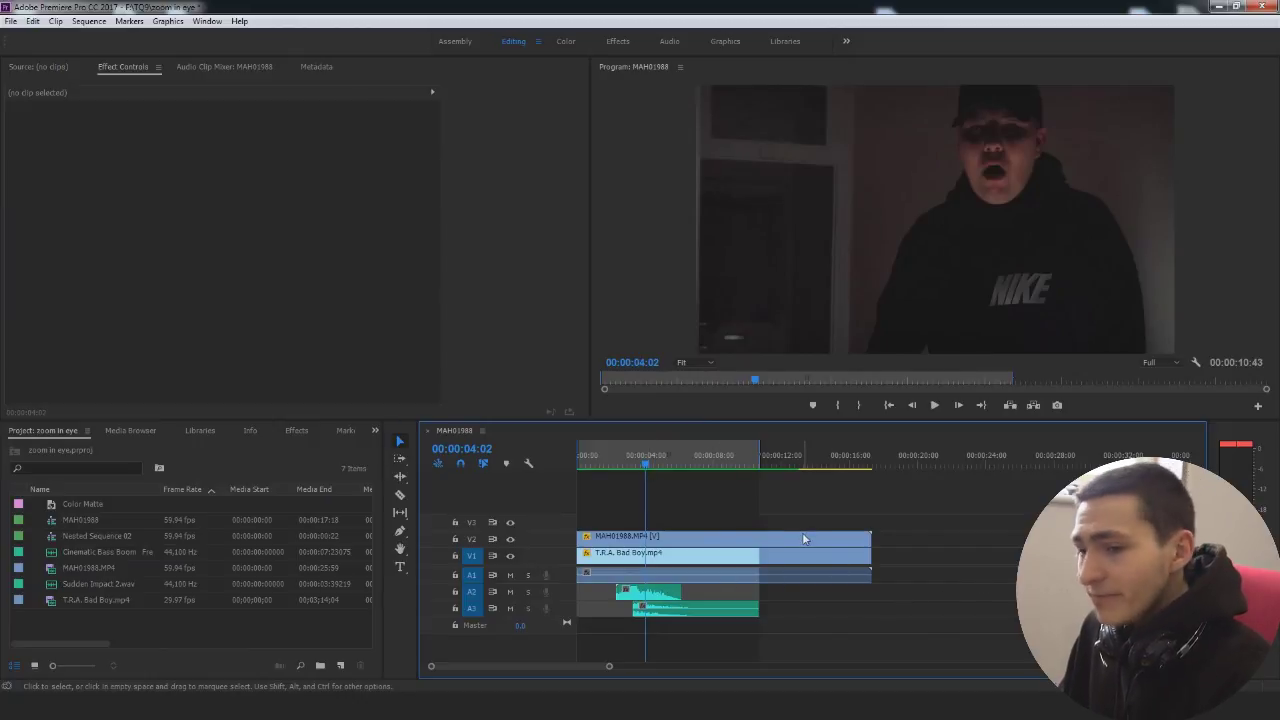
Step: Examine the effect keyframes of T.R.A. Bad Boy.mp4 and MAH01988.MP4, and play through the transition
click(674, 463)
click(755, 560)
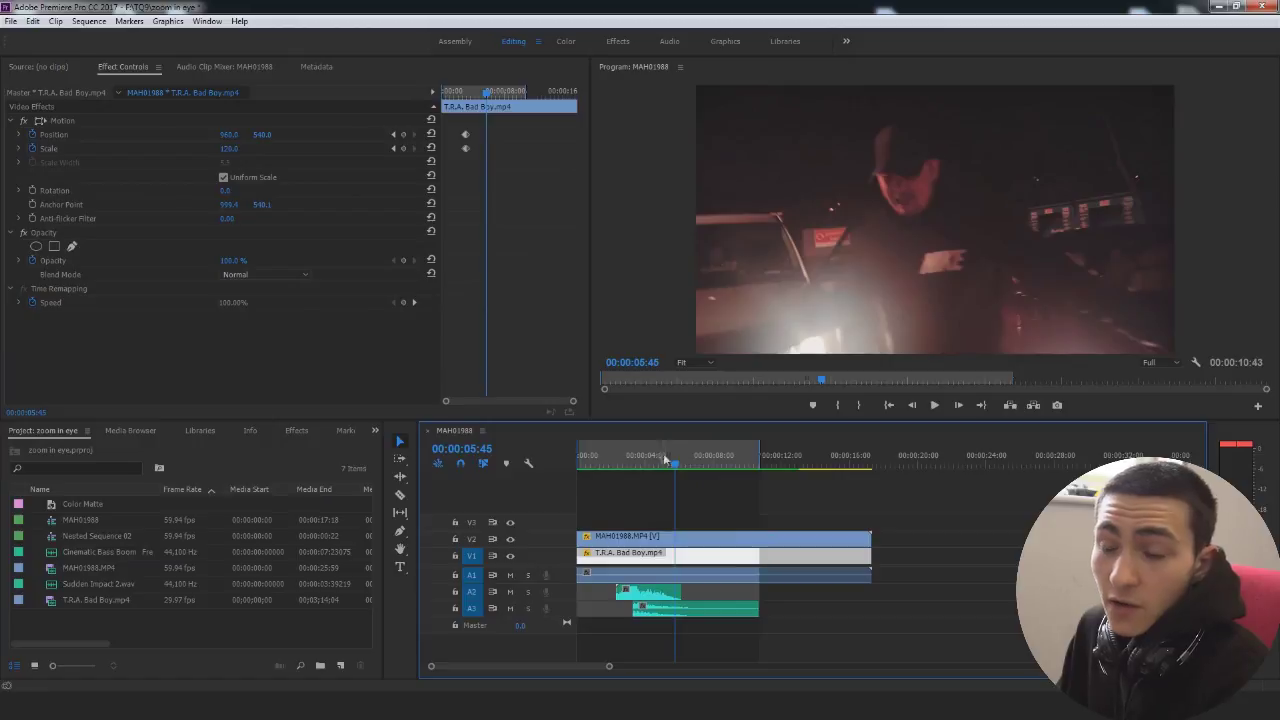
click(615, 456)
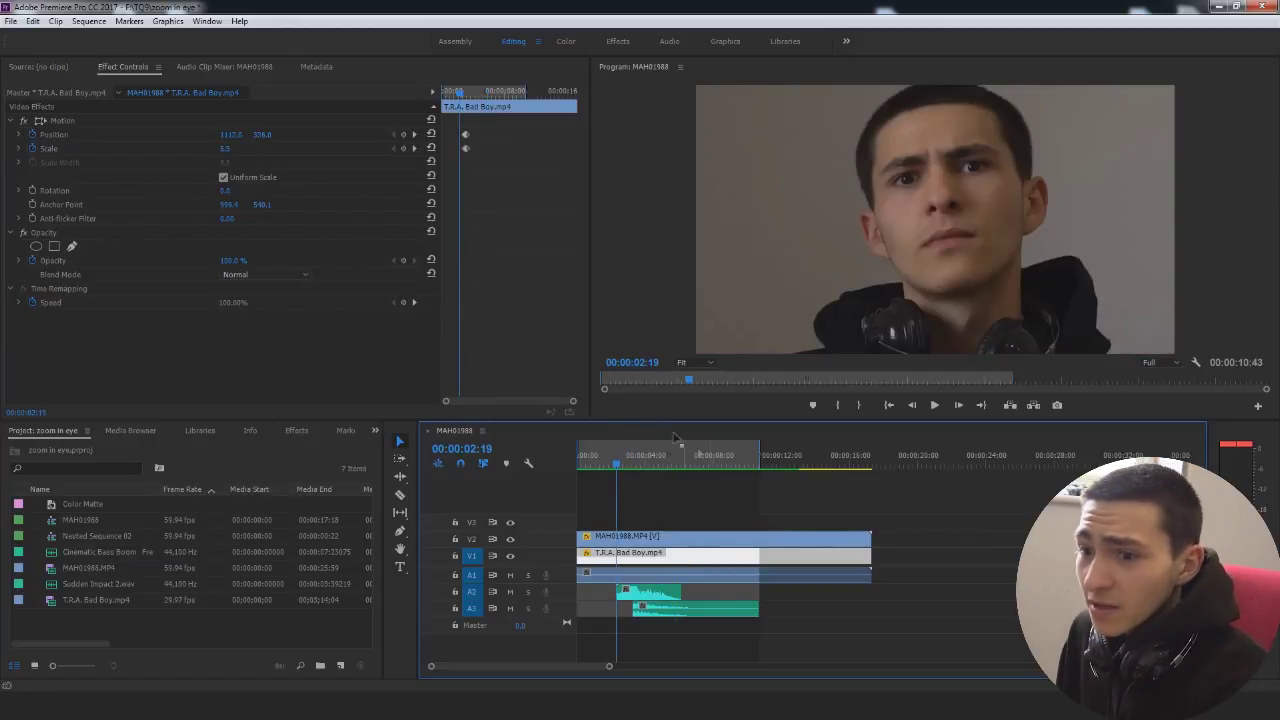
drag(688, 559, 672, 557)
click(642, 541)
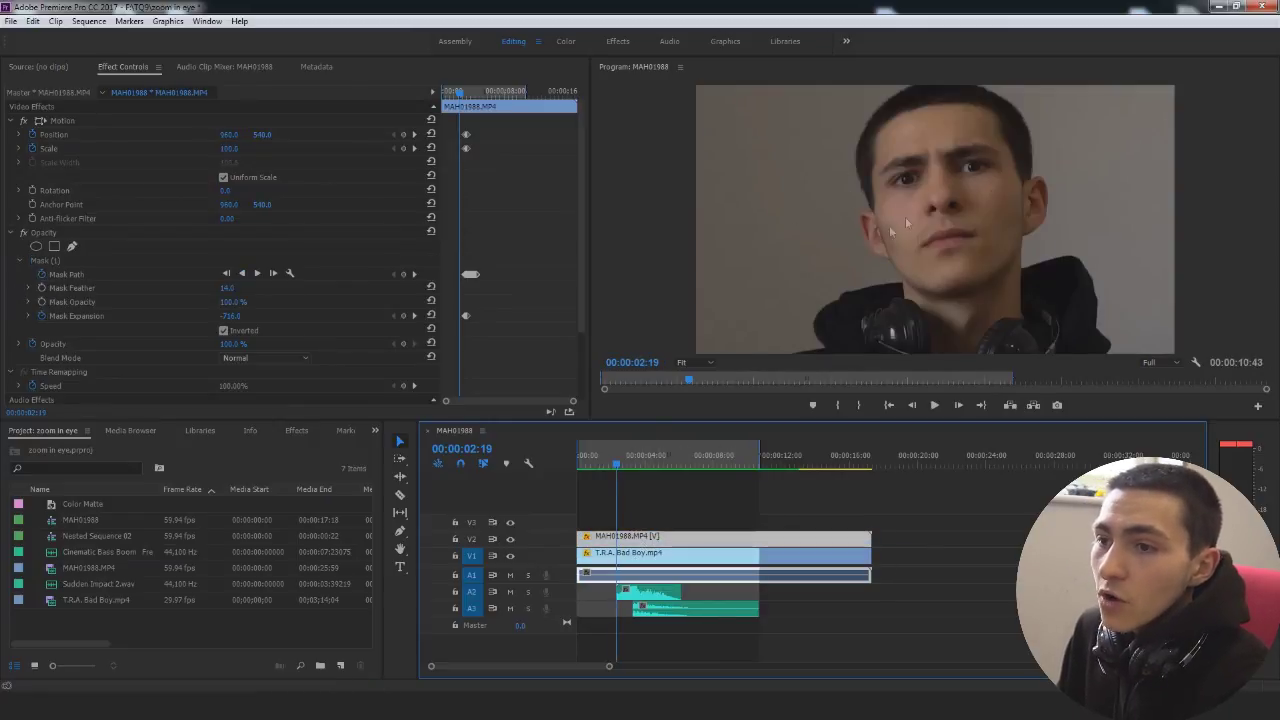
key(space)
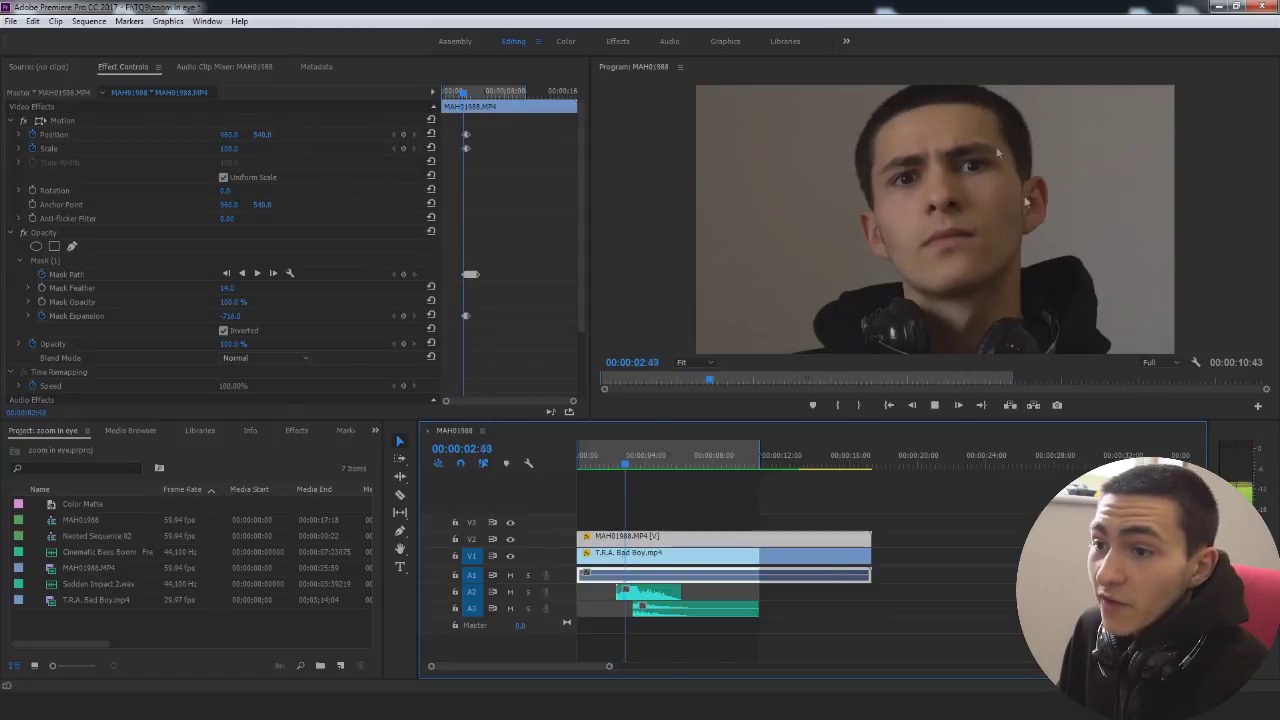
key(space)
drag(640, 464, 609, 469)
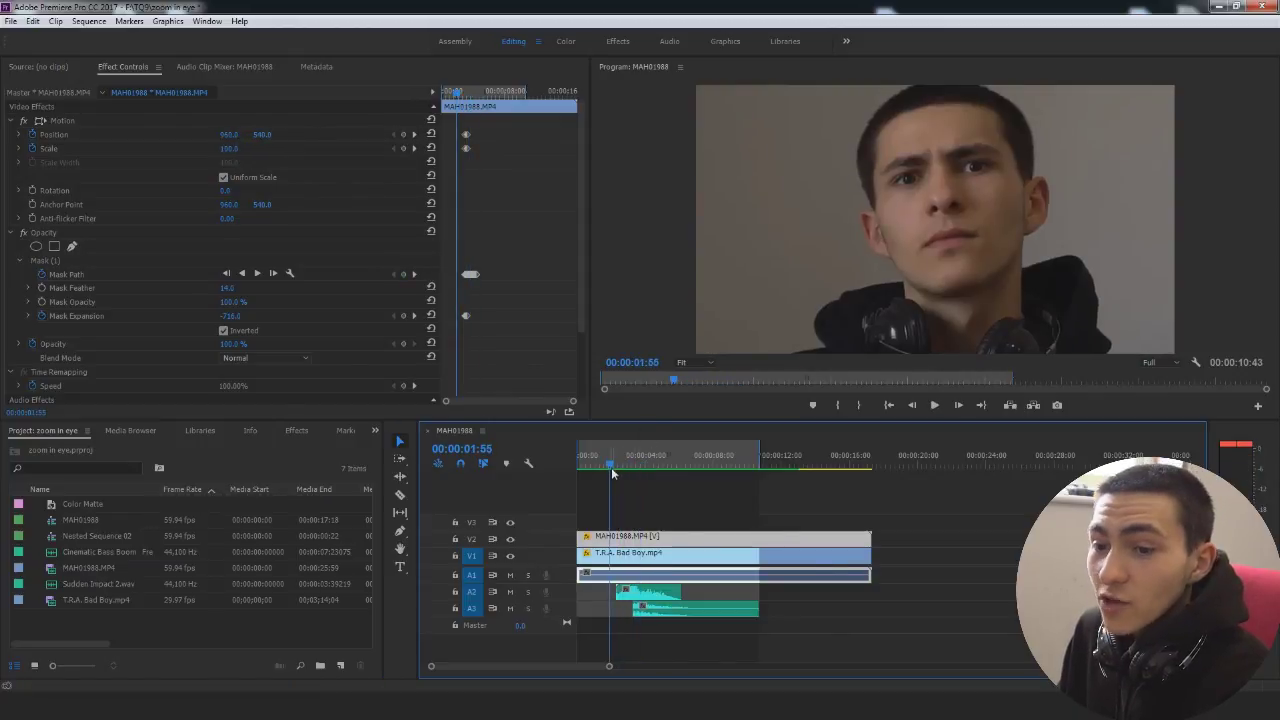
Step: Inspect the Cinematic Bass Boom and Sudden Impact 2.wav sound effects and play the transition with them
click(697, 614)
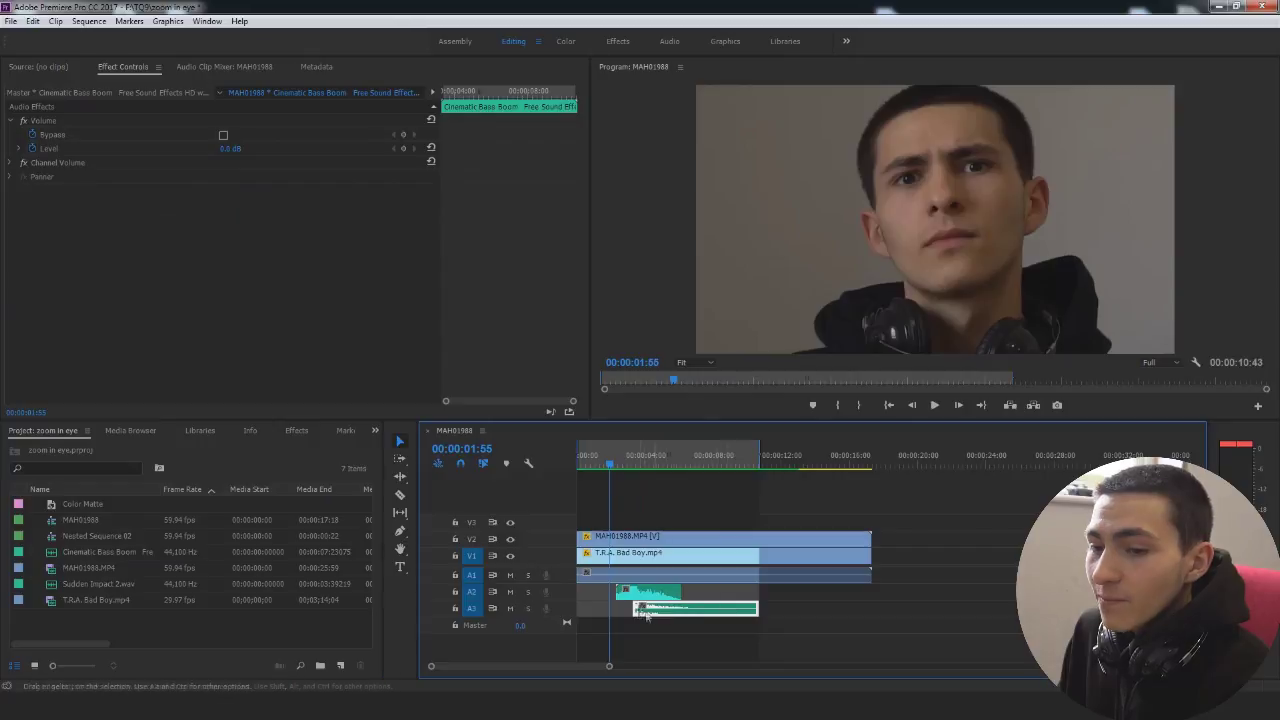
click(105, 553)
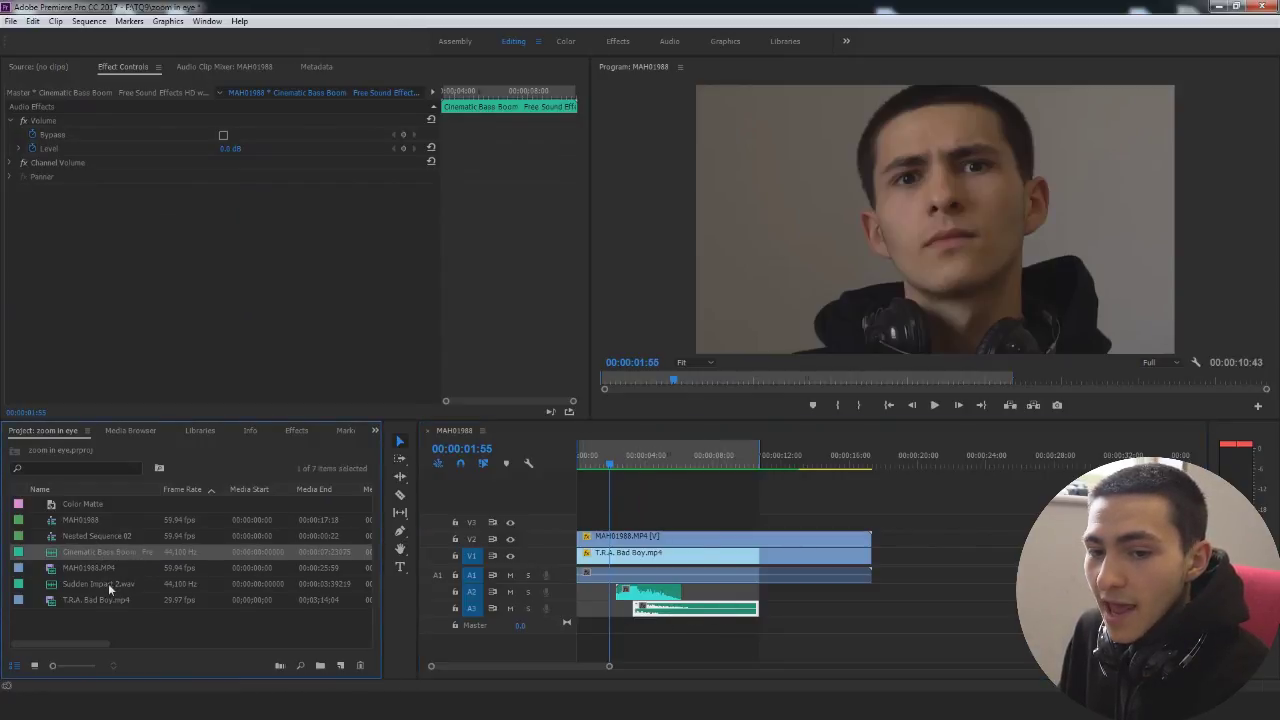
click(110, 584)
click(825, 589)
key(space)
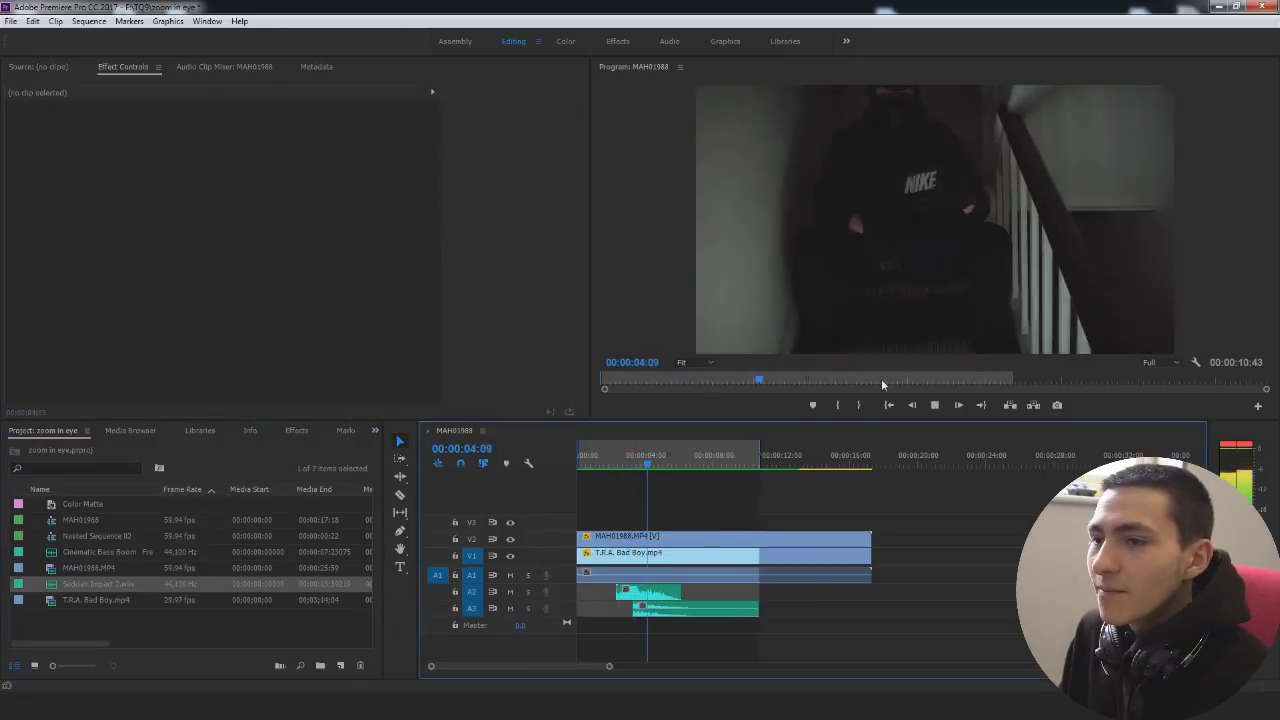
key(space)
drag(616, 467, 571, 472)
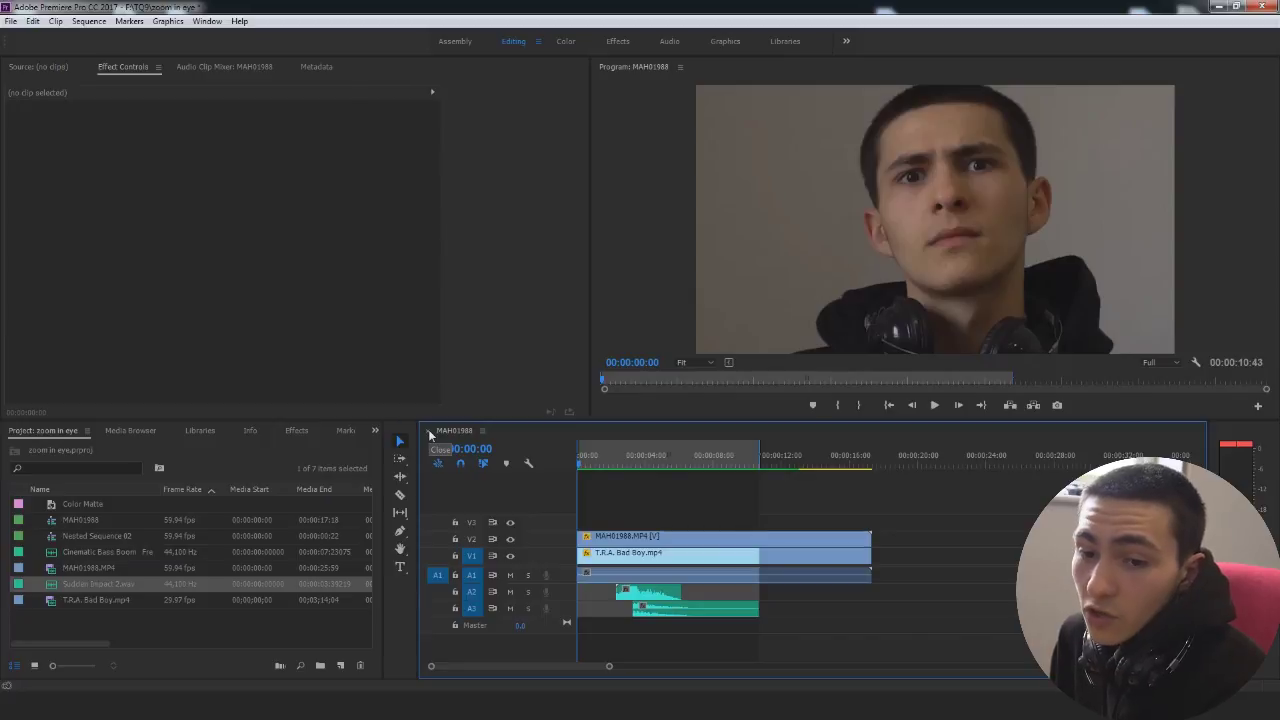
Step: Close the finished MAH01988 sequence and create a new sequence from MAH01988.MP4
click(604, 540)
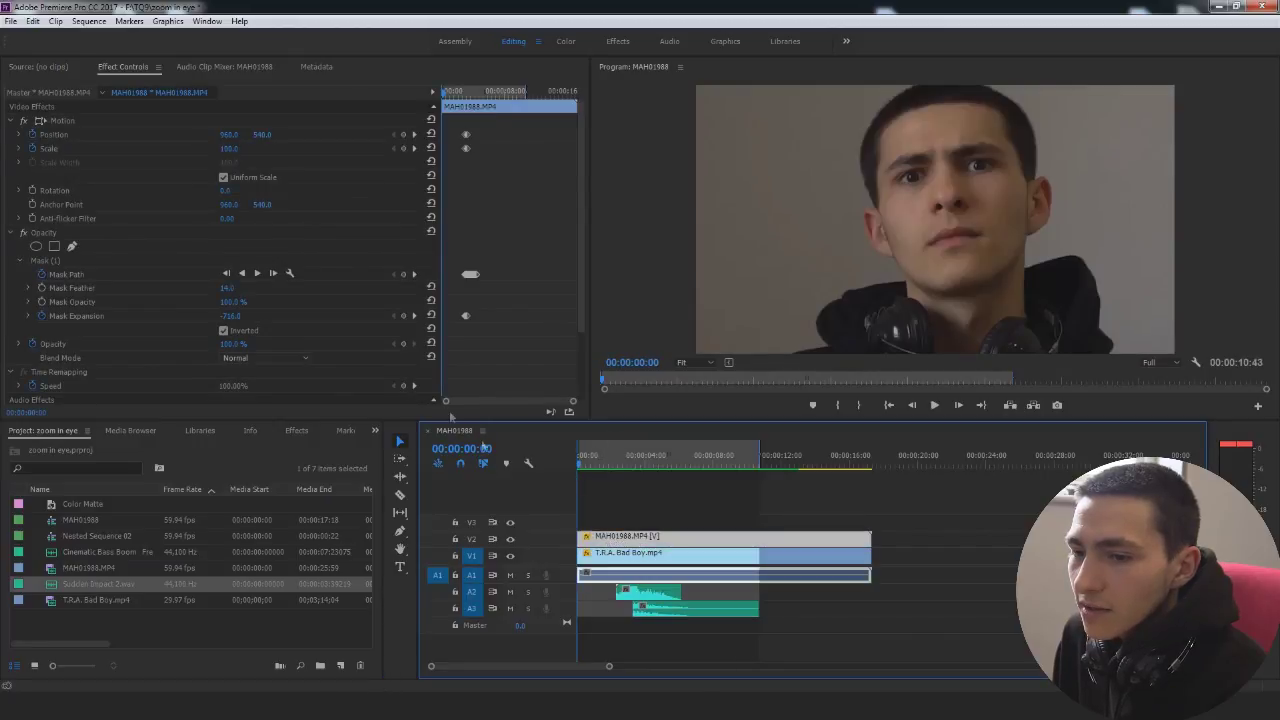
click(428, 431)
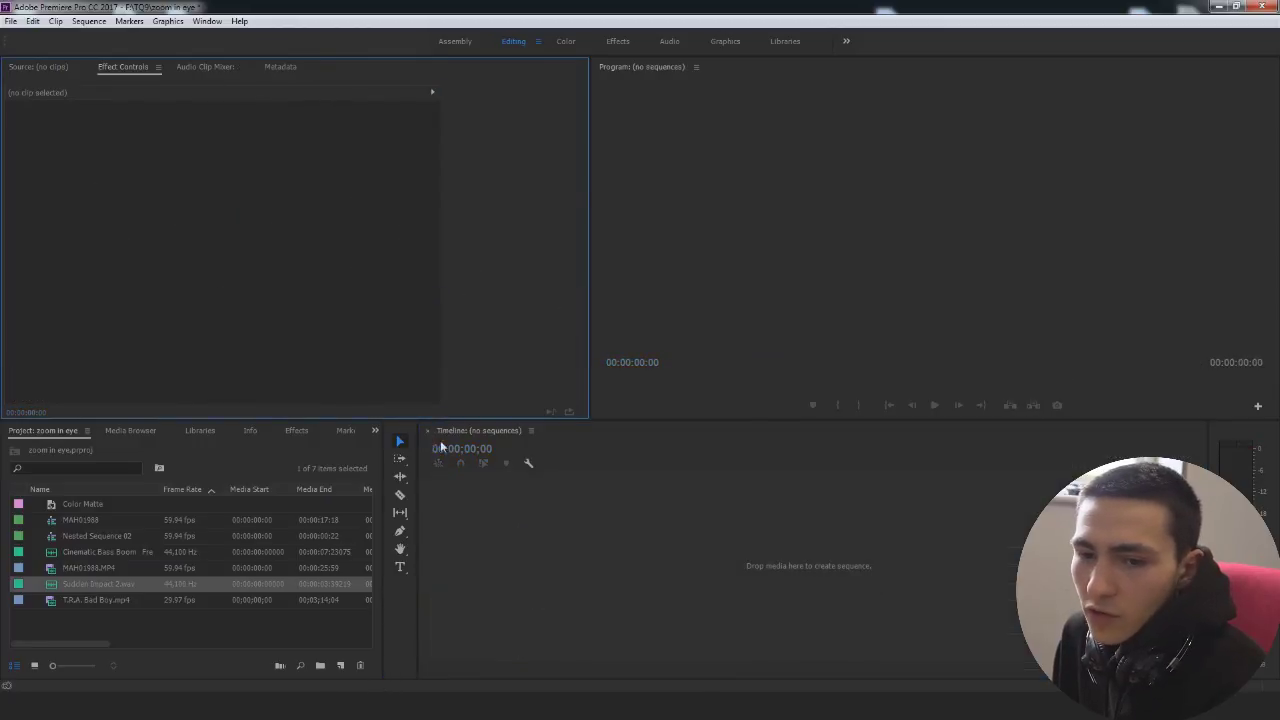
click(55, 570)
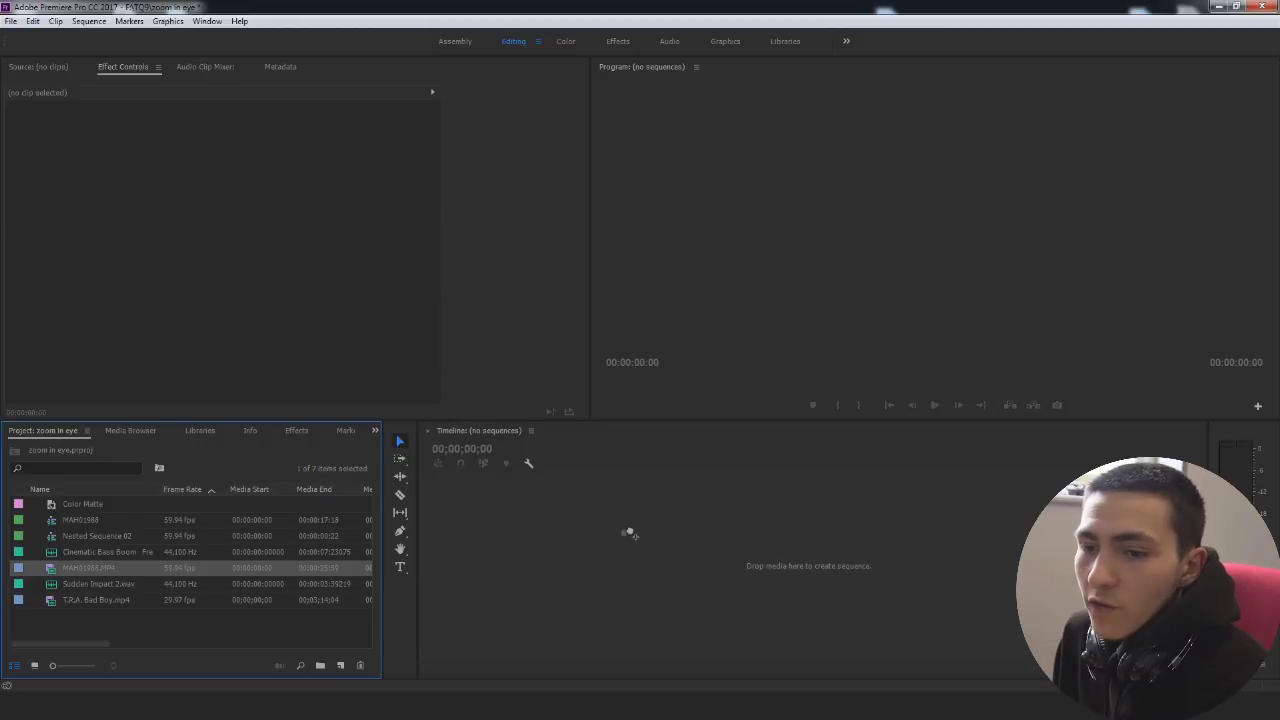
drag(343, 665, 343, 665)
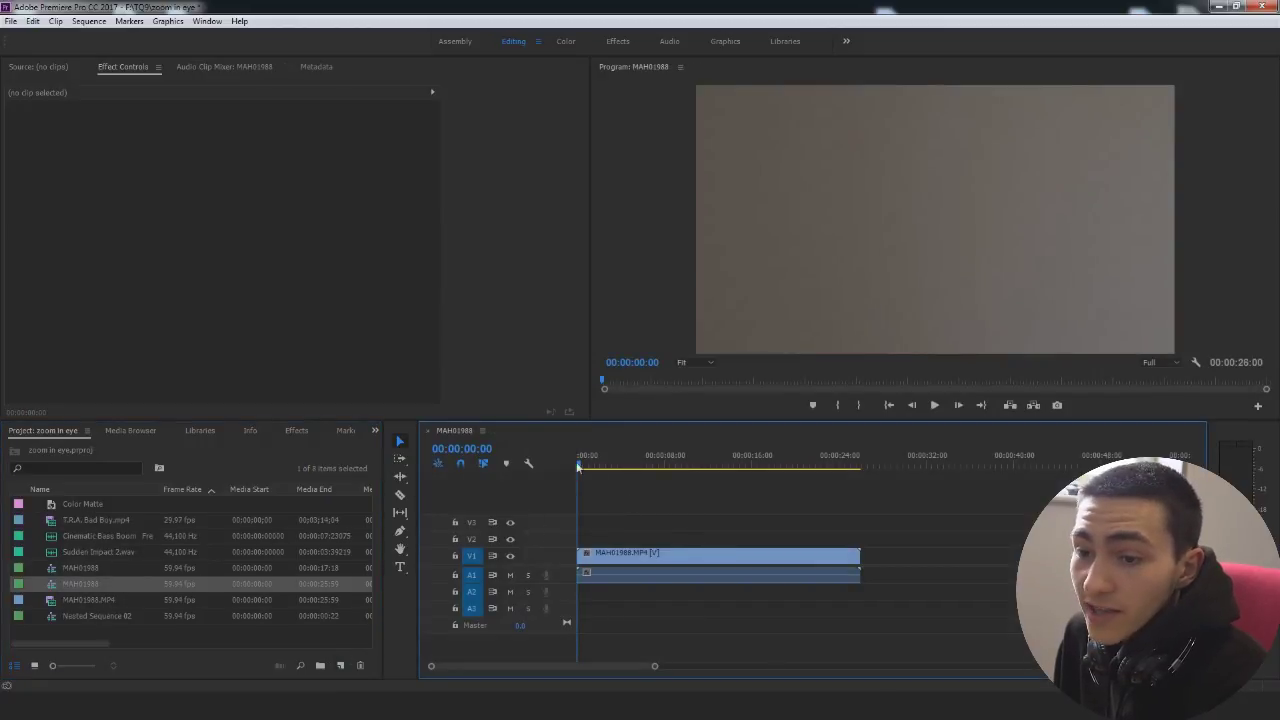
Step: Trim MAH01988.MP4 by cutting it at 00:00:08:03, removing the part before the cut and closing the gap
drag(582, 467, 667, 467)
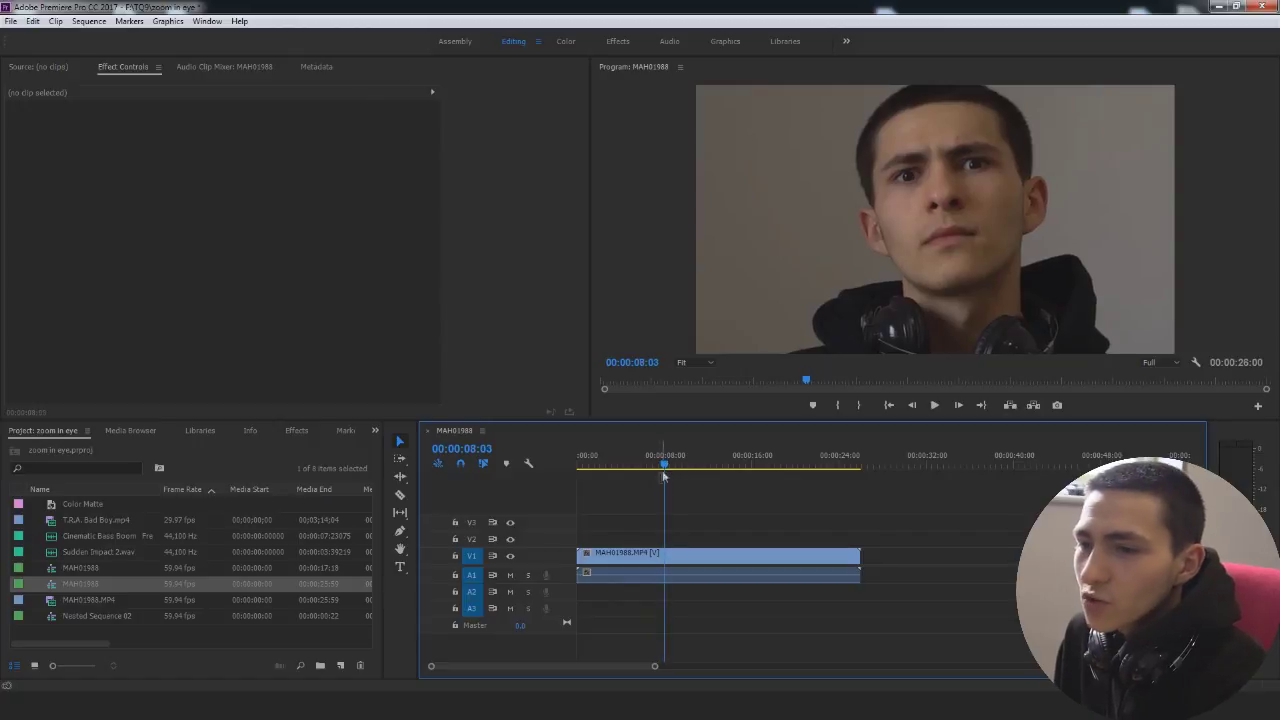
click(679, 556)
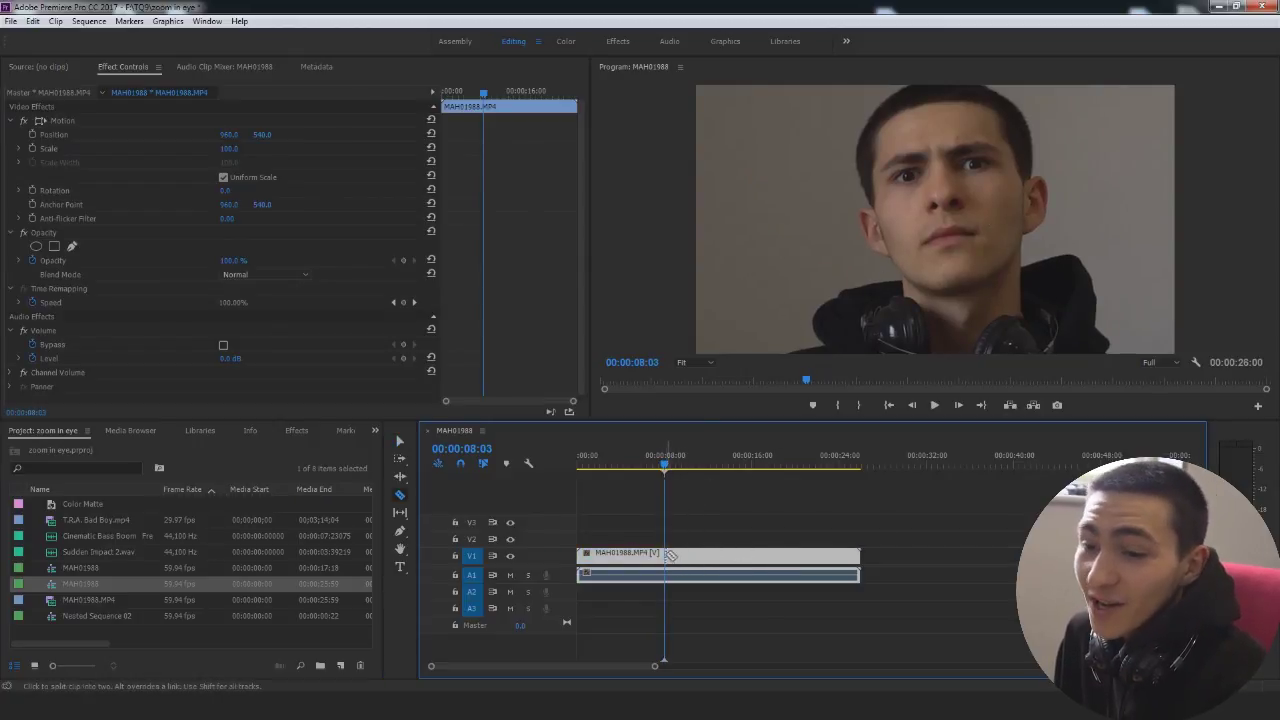
key(ctrl+k)
key(Delete)
drag(740, 562, 653, 564)
Step: Play the trimmed clip from the start to check it, and return the playhead to the beginning
click(688, 514)
drag(640, 465, 555, 471)
key(space)
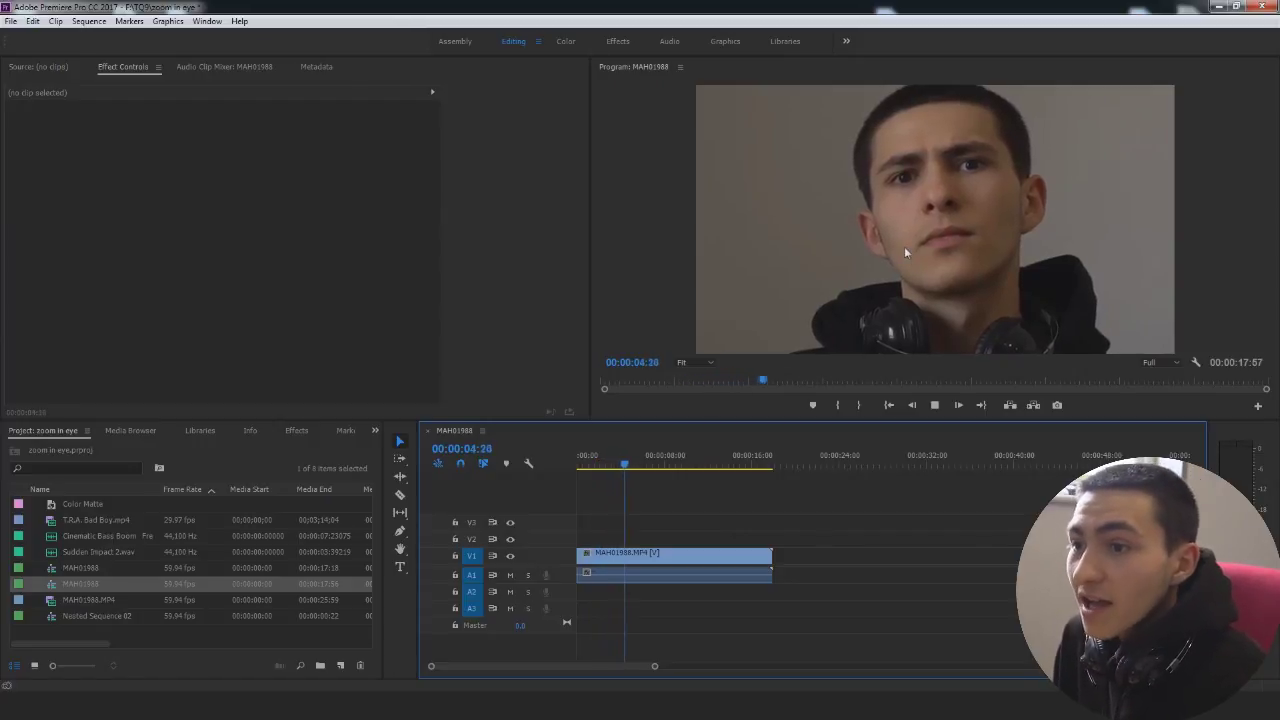
key(space)
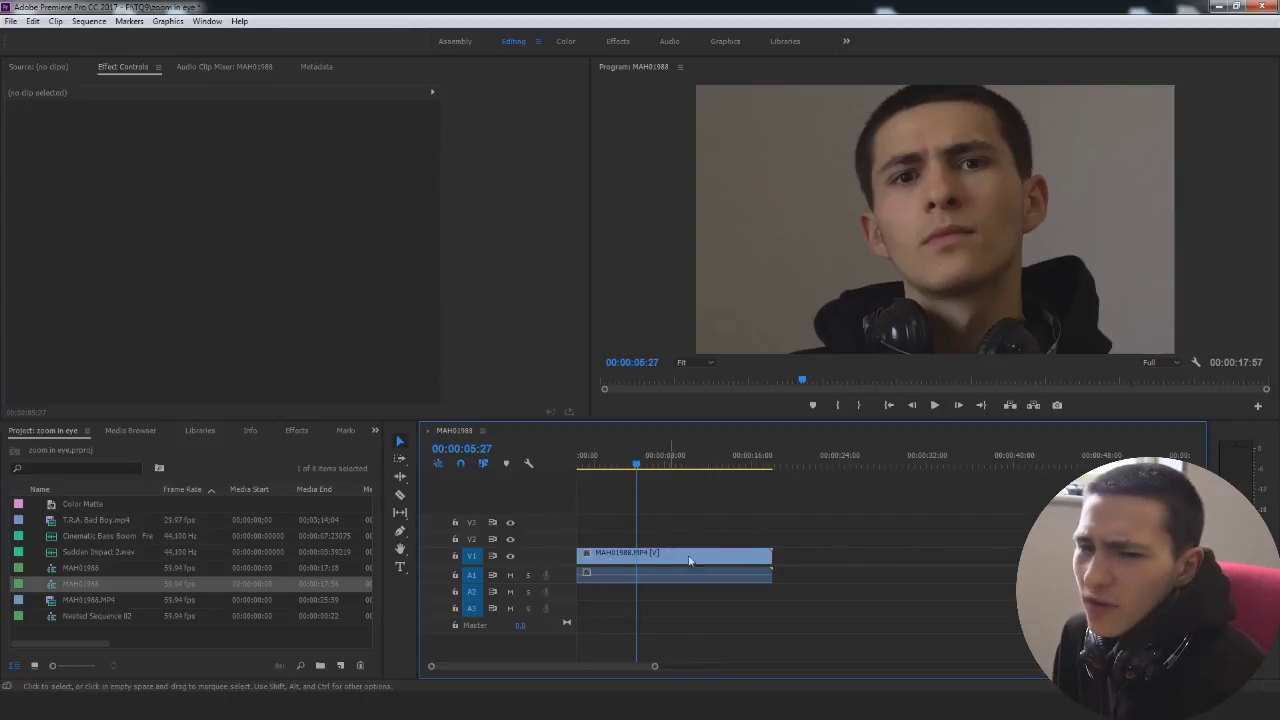
key(Home)
Step: Move the MAH01988.MP4 video clip up to track V2 and leave it selected
drag(676, 553, 678, 539)
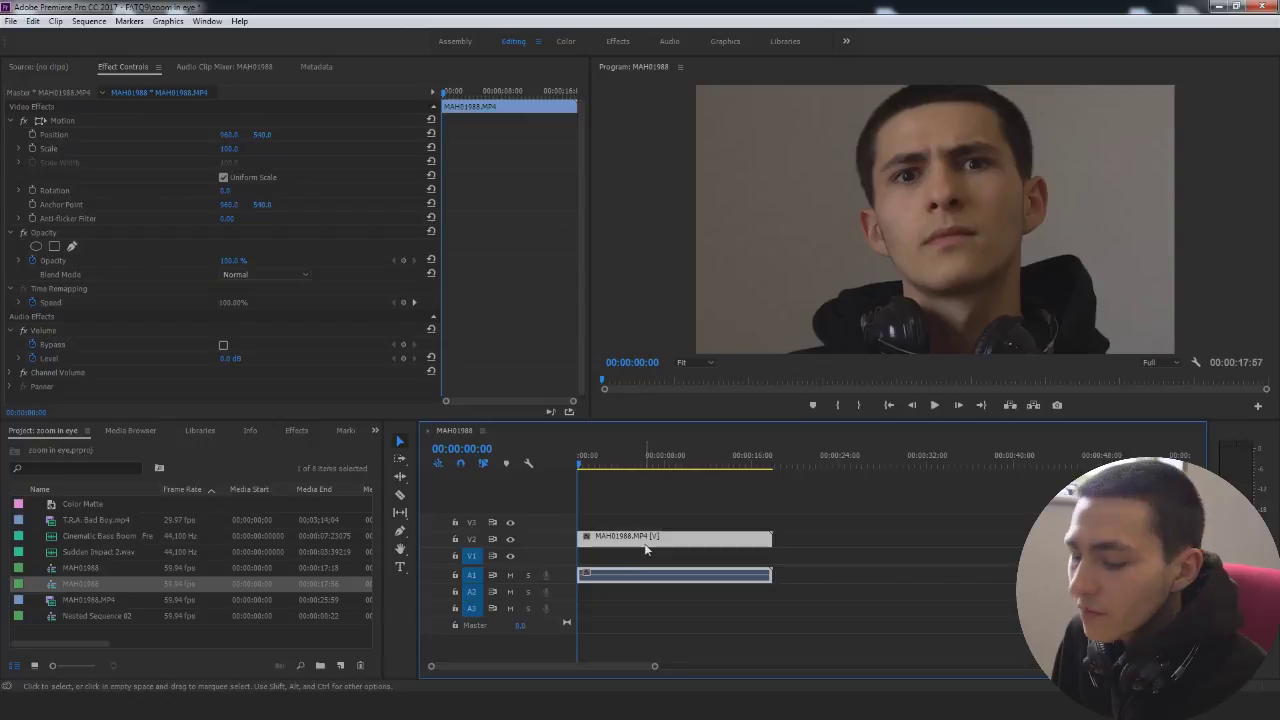
click(730, 496)
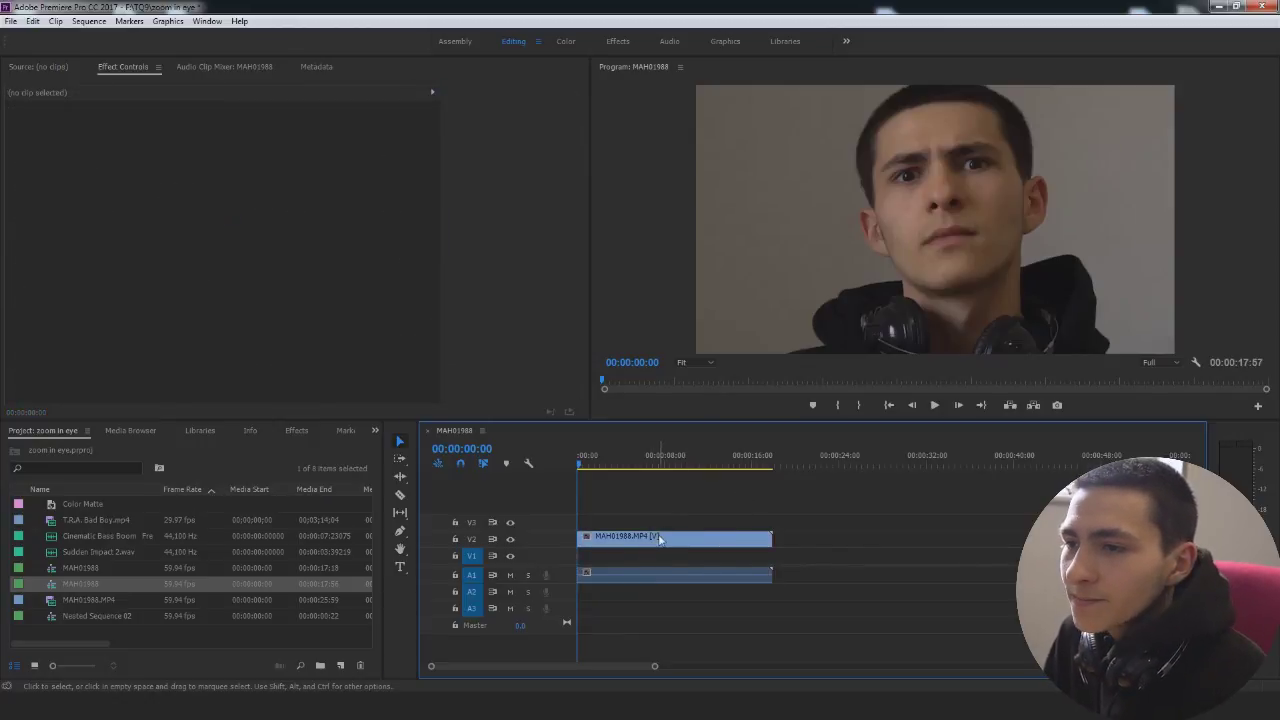
click(652, 541)
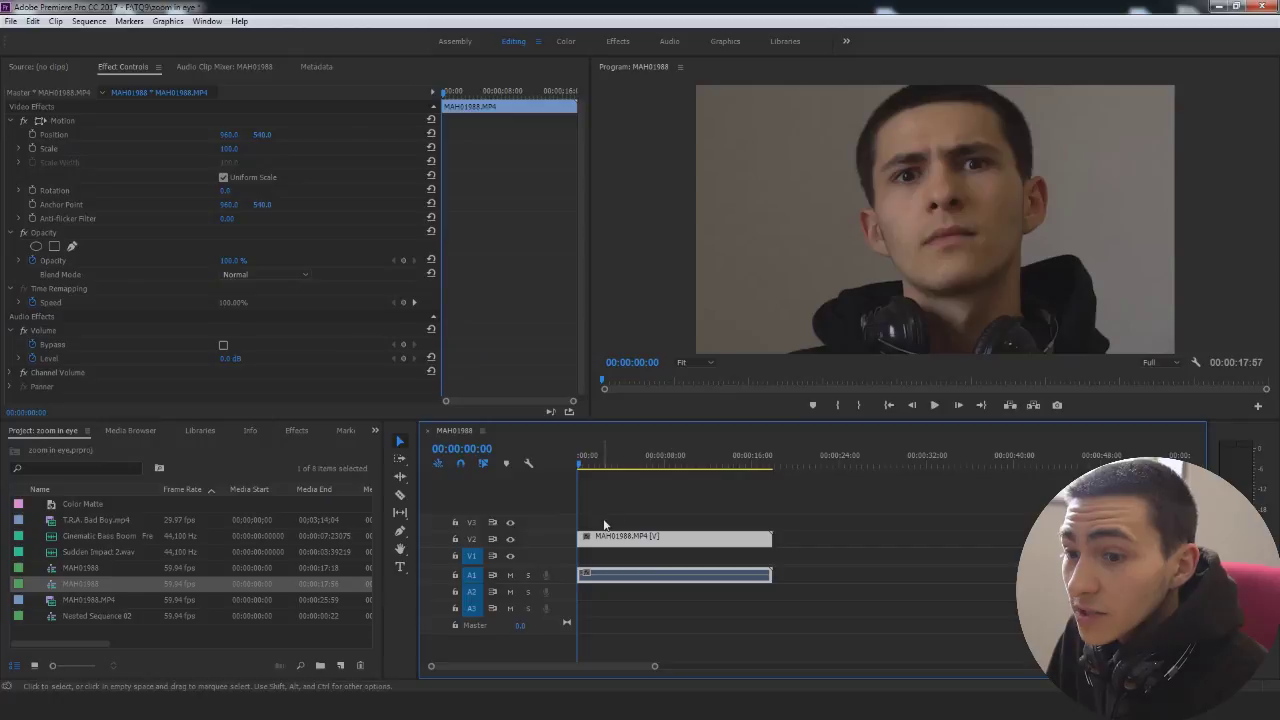
Step: Add an elliptical opacity mask to MAH01988.MP4 and place it over the darker eye beside the visible ear
scroll(480, 268, down, 1)
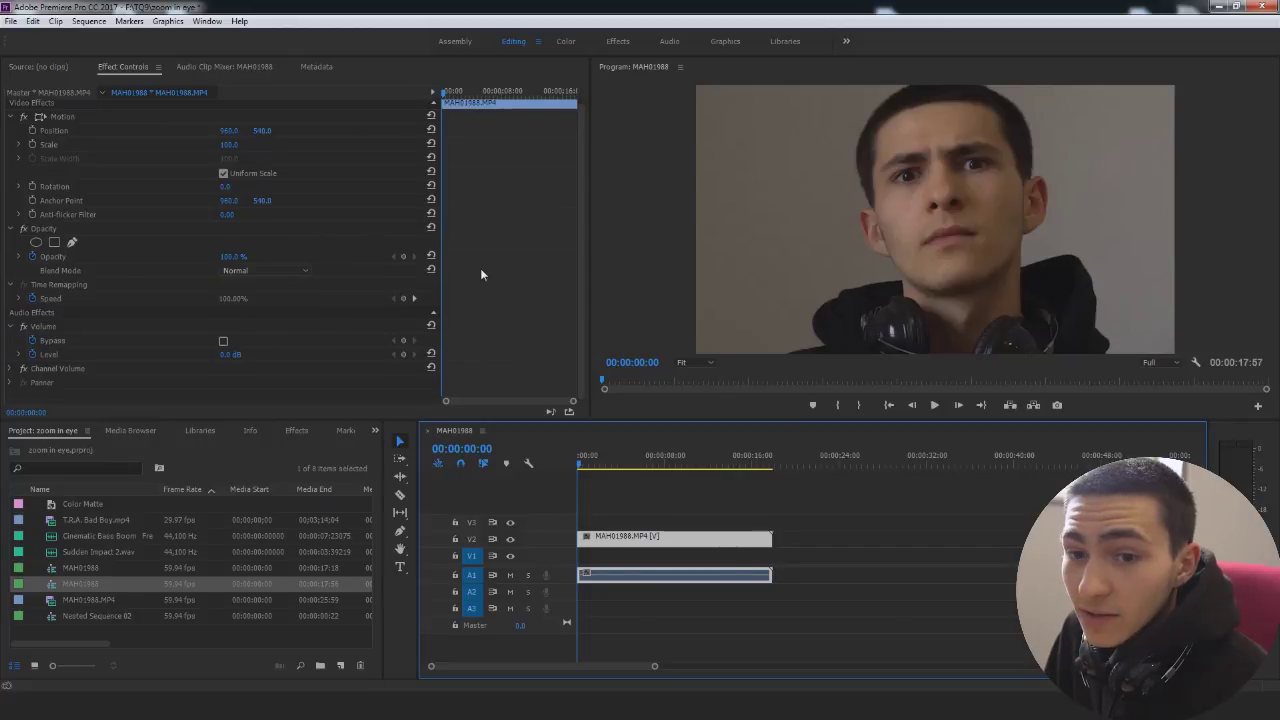
click(48, 230)
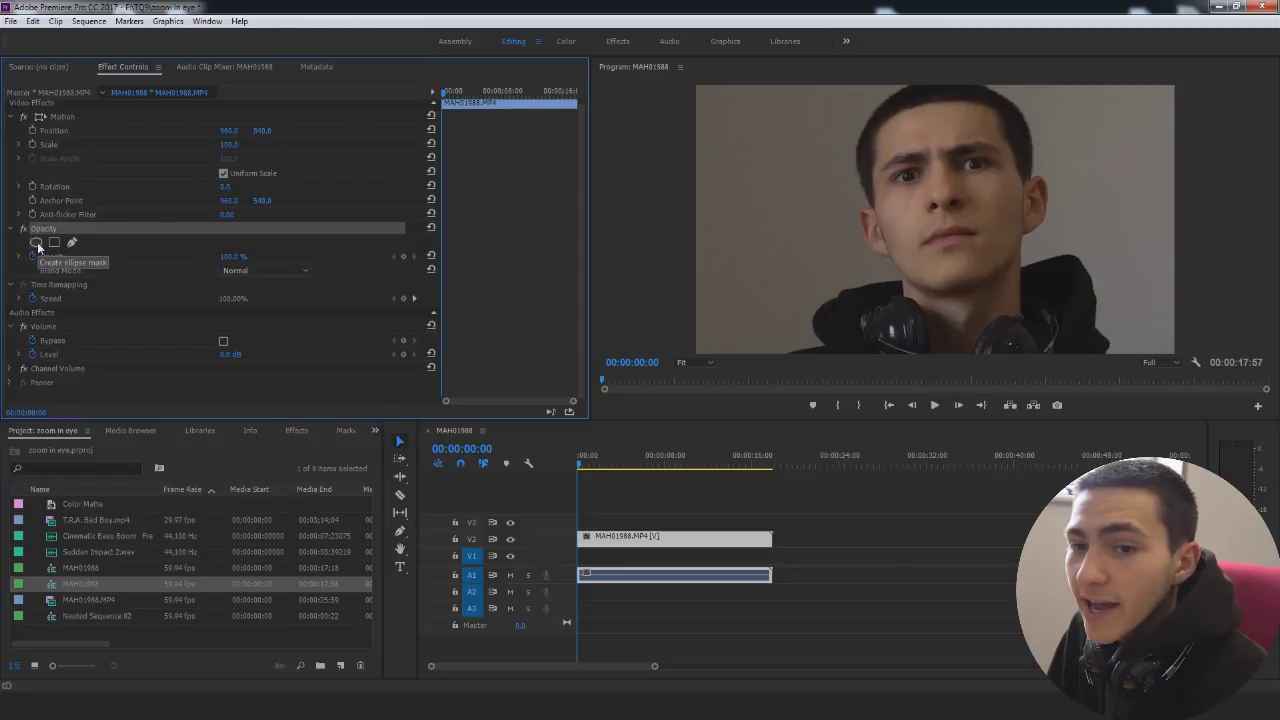
click(36, 243)
drag(947, 213, 978, 156)
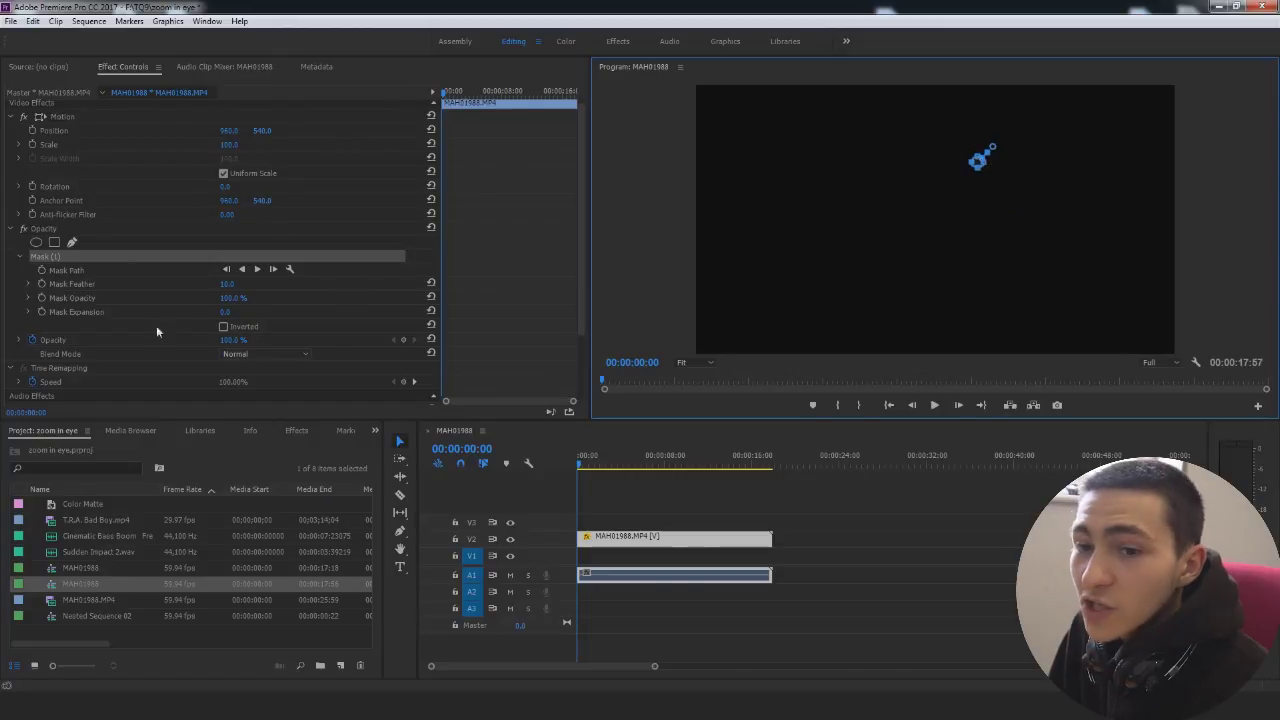
Step: Invert the elliptical mask so only the pupil area is cut out of the face shot
click(224, 327)
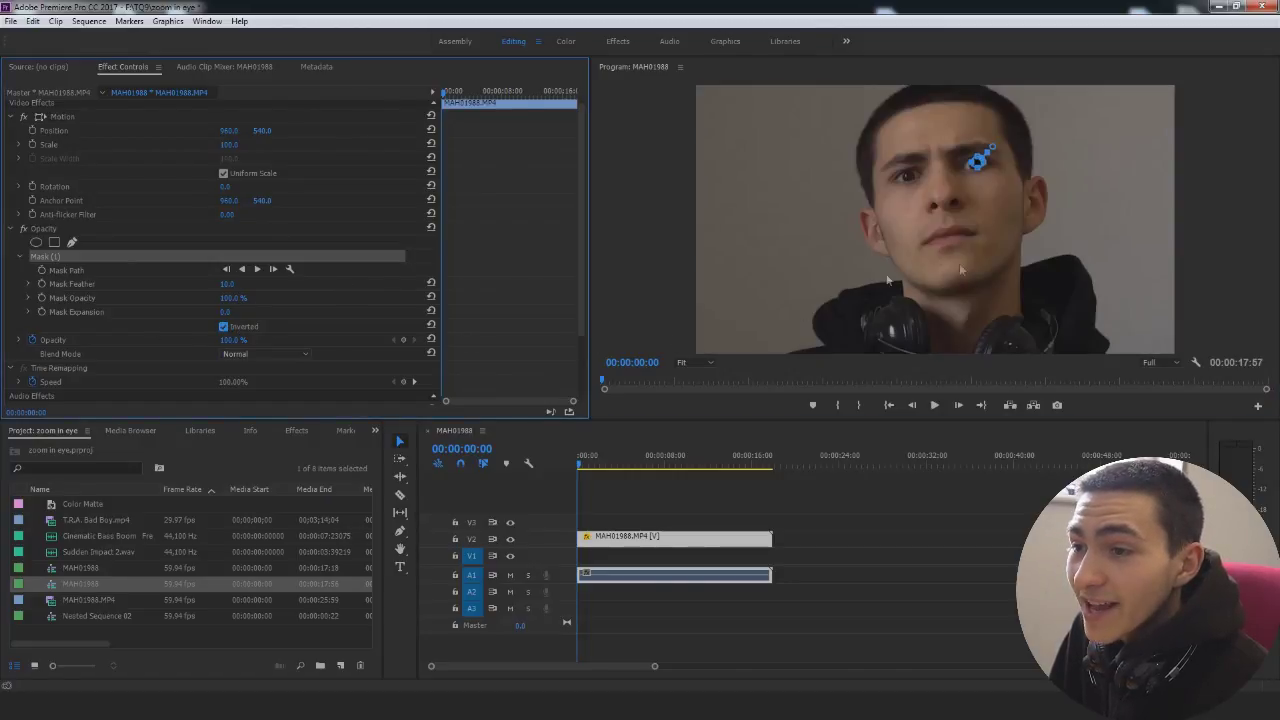
click(226, 327)
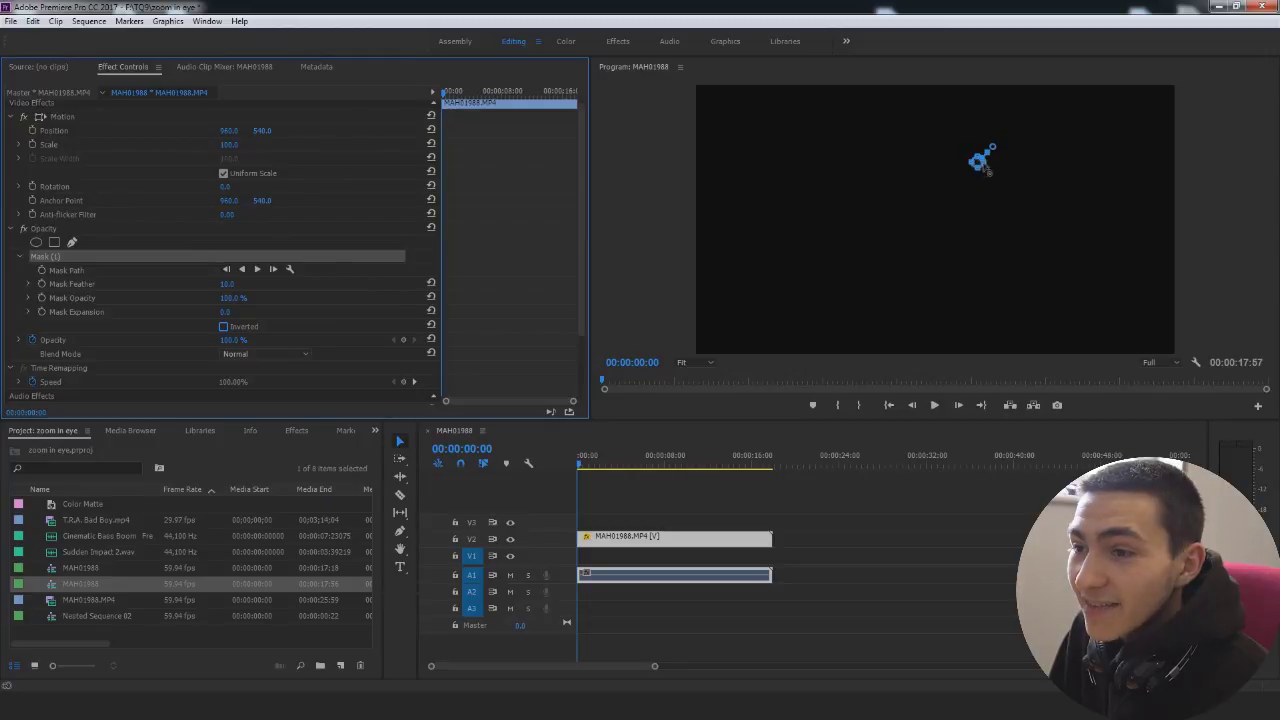
click(252, 329)
click(949, 554)
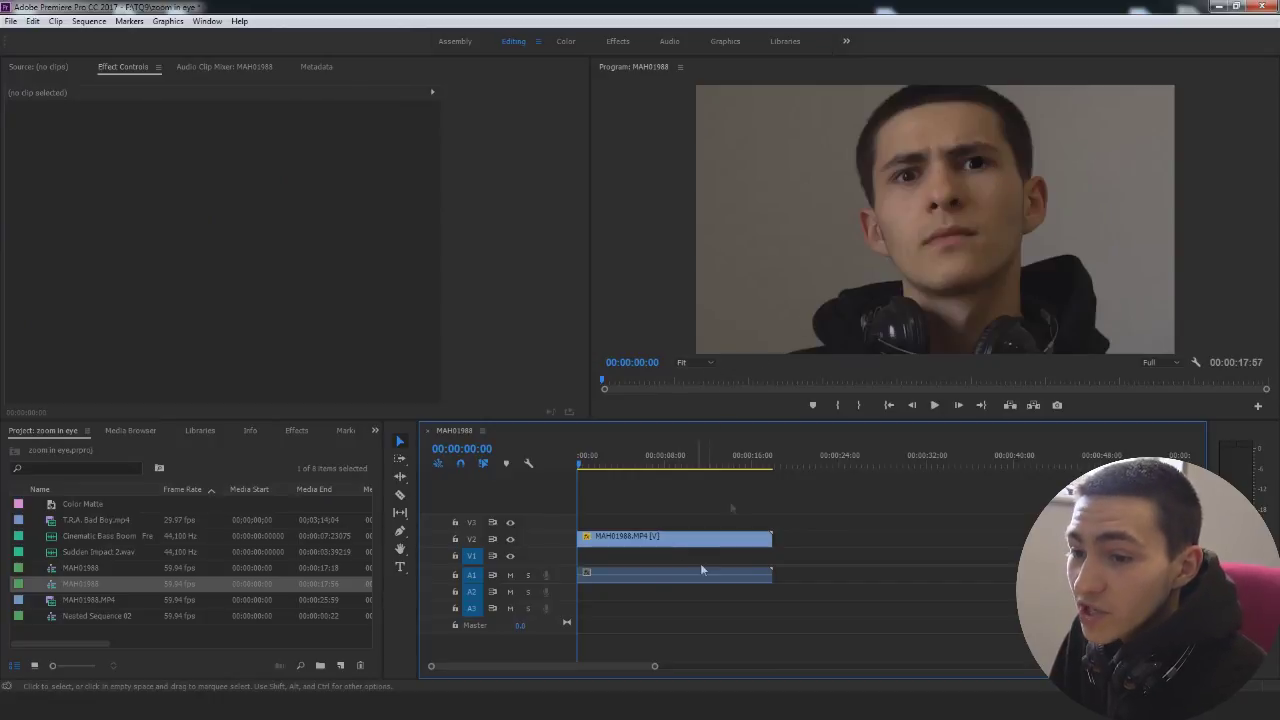
Step: Reshape and reposition the elliptical mask so it sits centred just inside the dark iris of the eye
click(702, 362)
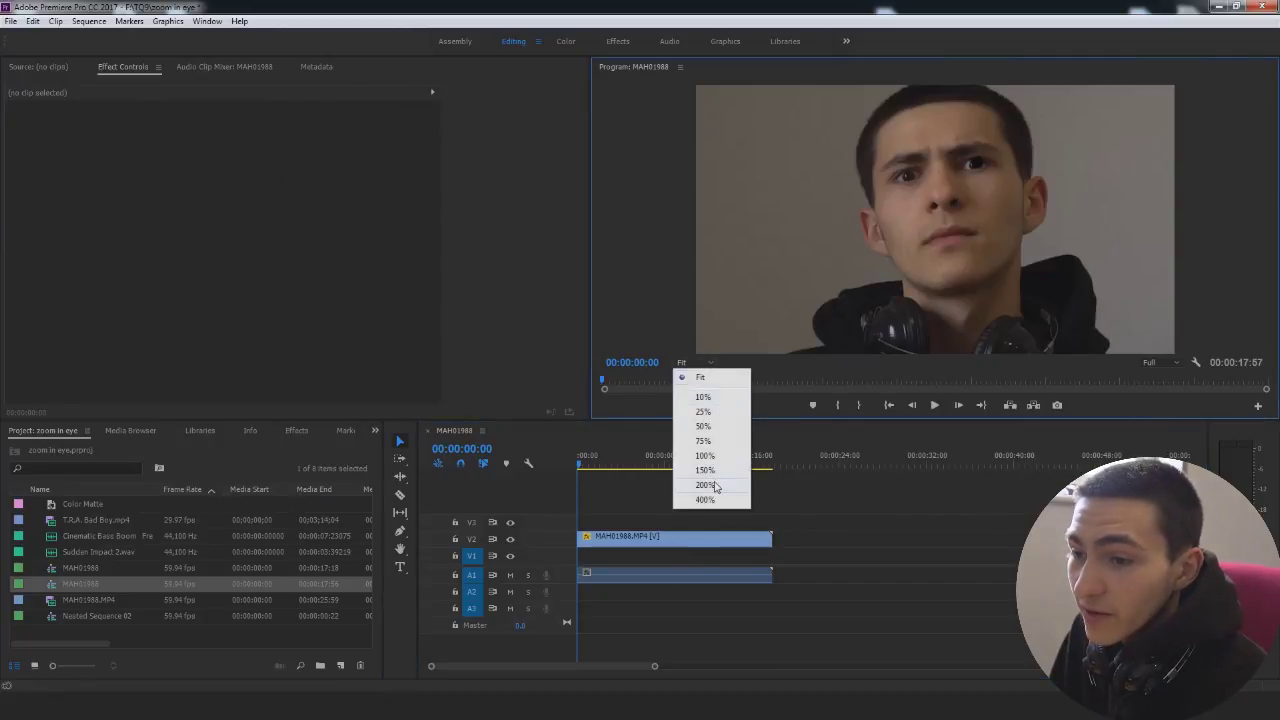
click(726, 486)
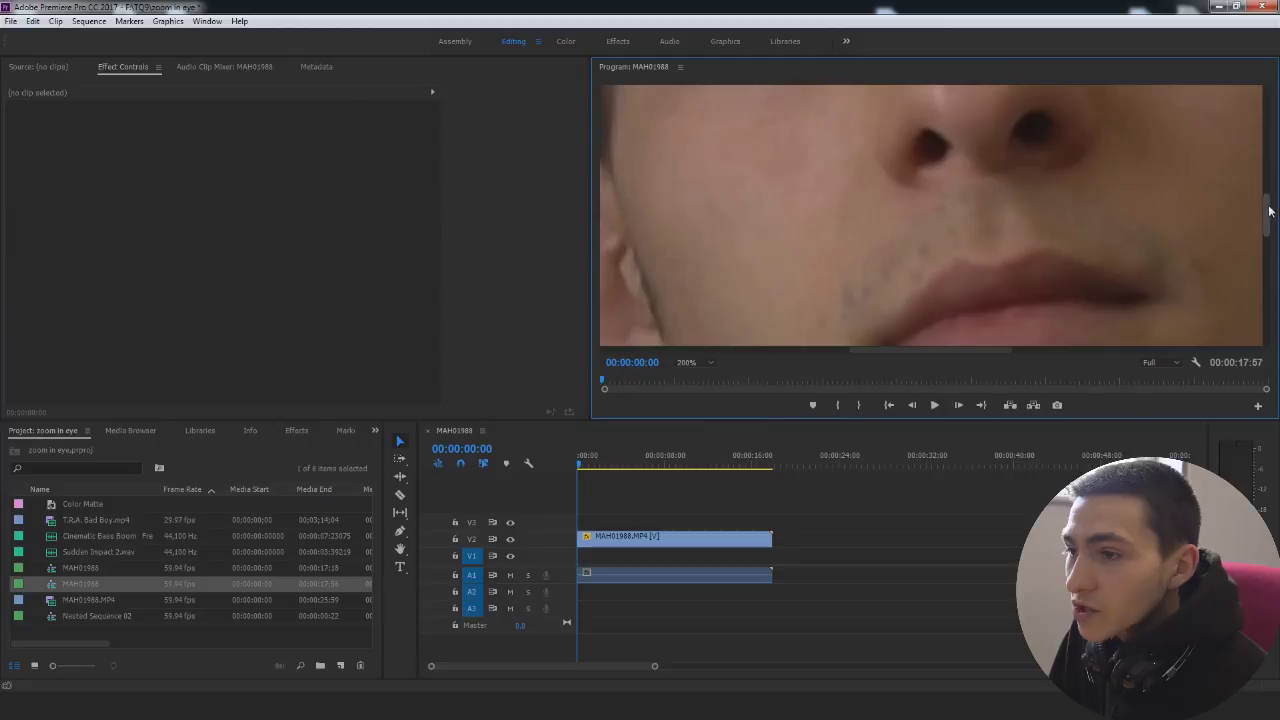
scroll(1077, 222, up, 3)
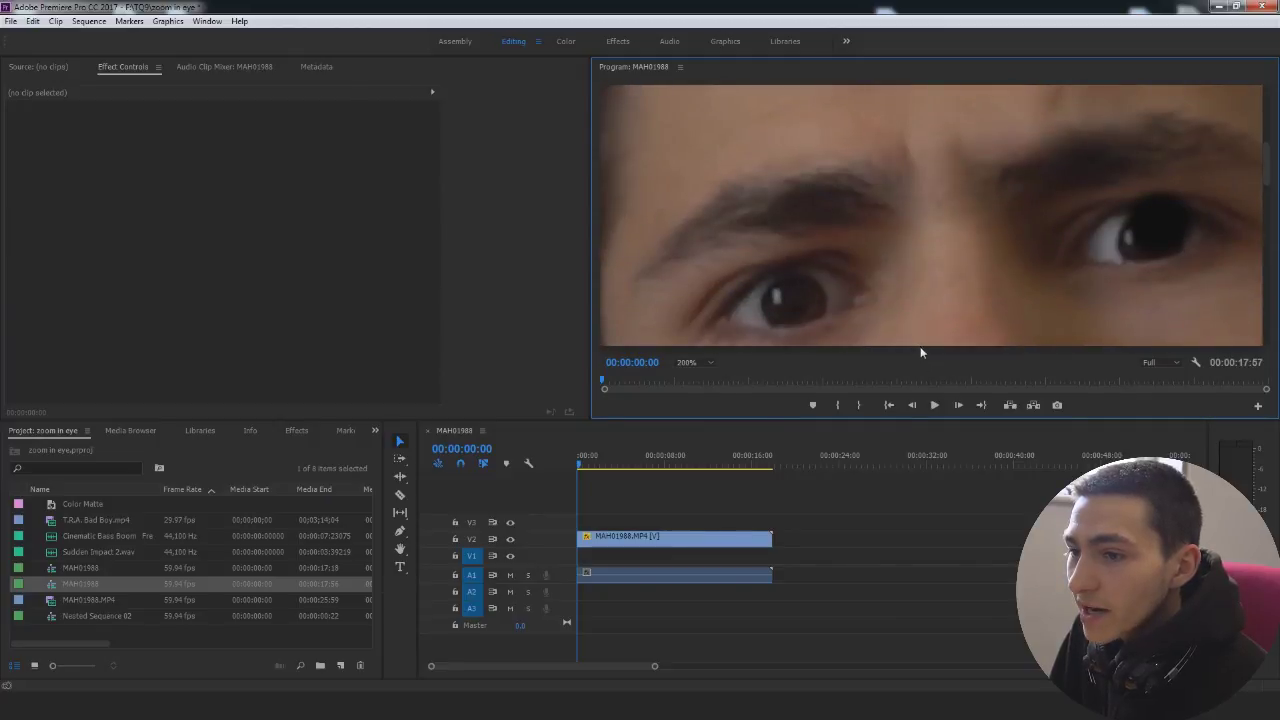
drag(920, 349, 958, 350)
click(686, 545)
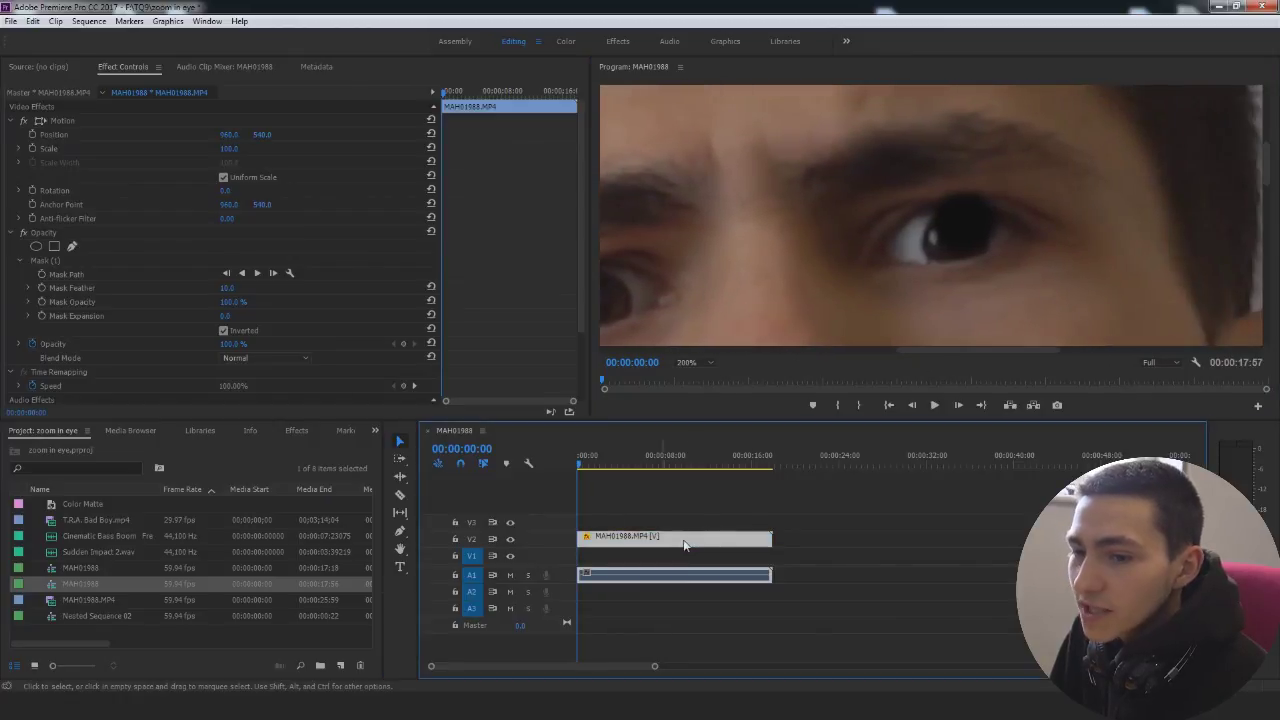
click(57, 262)
mouse_move(964, 217)
mouse_down()
mouse_move(956, 234)
mouse_move(955, 198)
mouse_up()
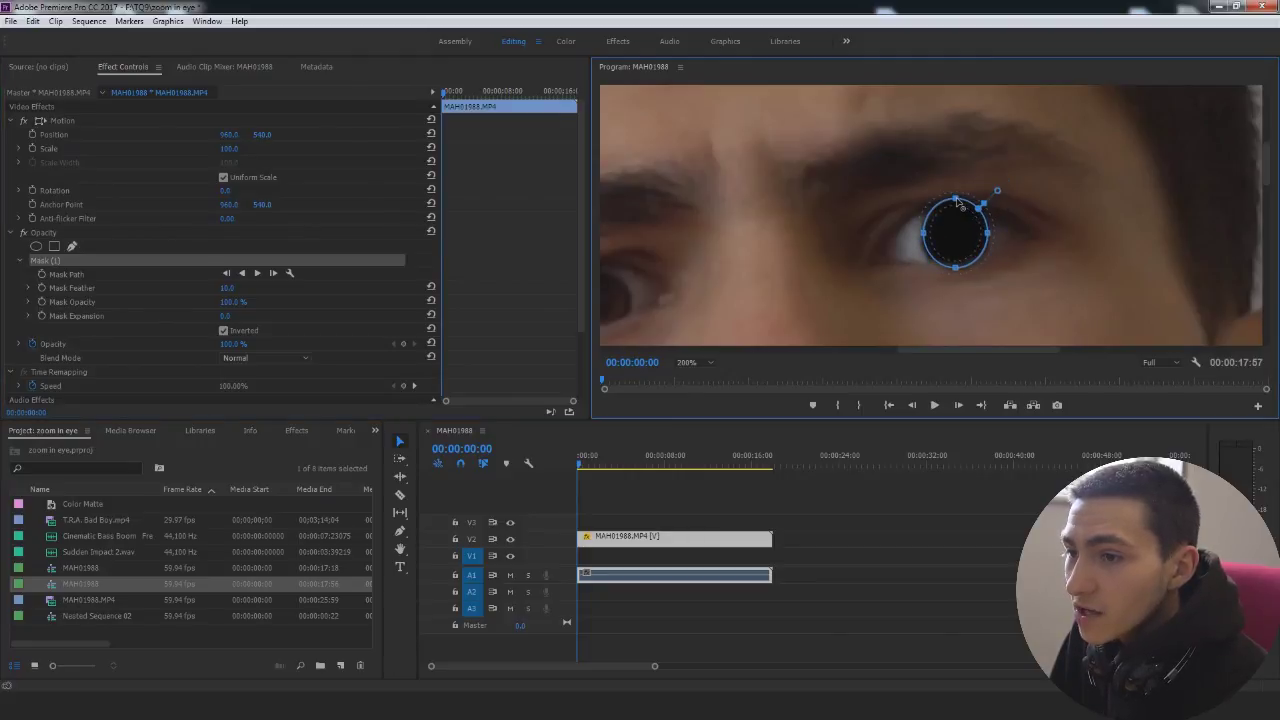
mouse_move(956, 268)
mouse_down()
mouse_move(957, 280)
mouse_move(956, 243)
mouse_up()
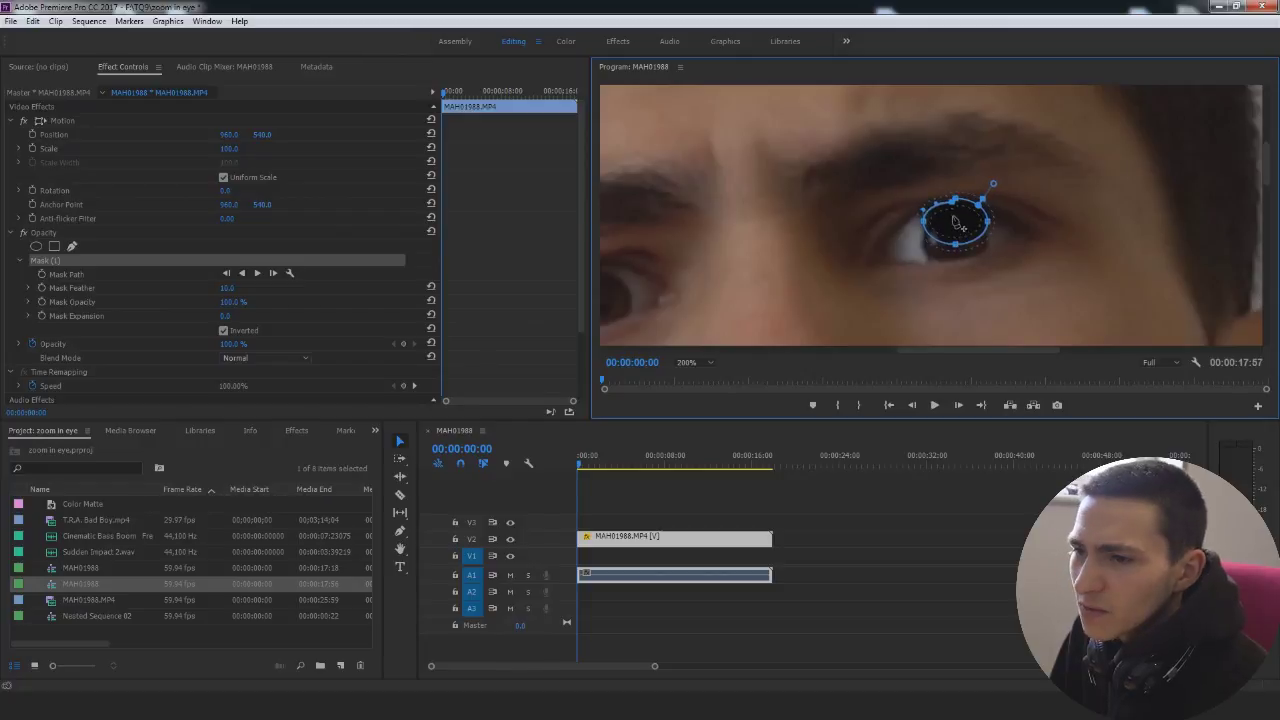
drag(955, 199, 955, 236)
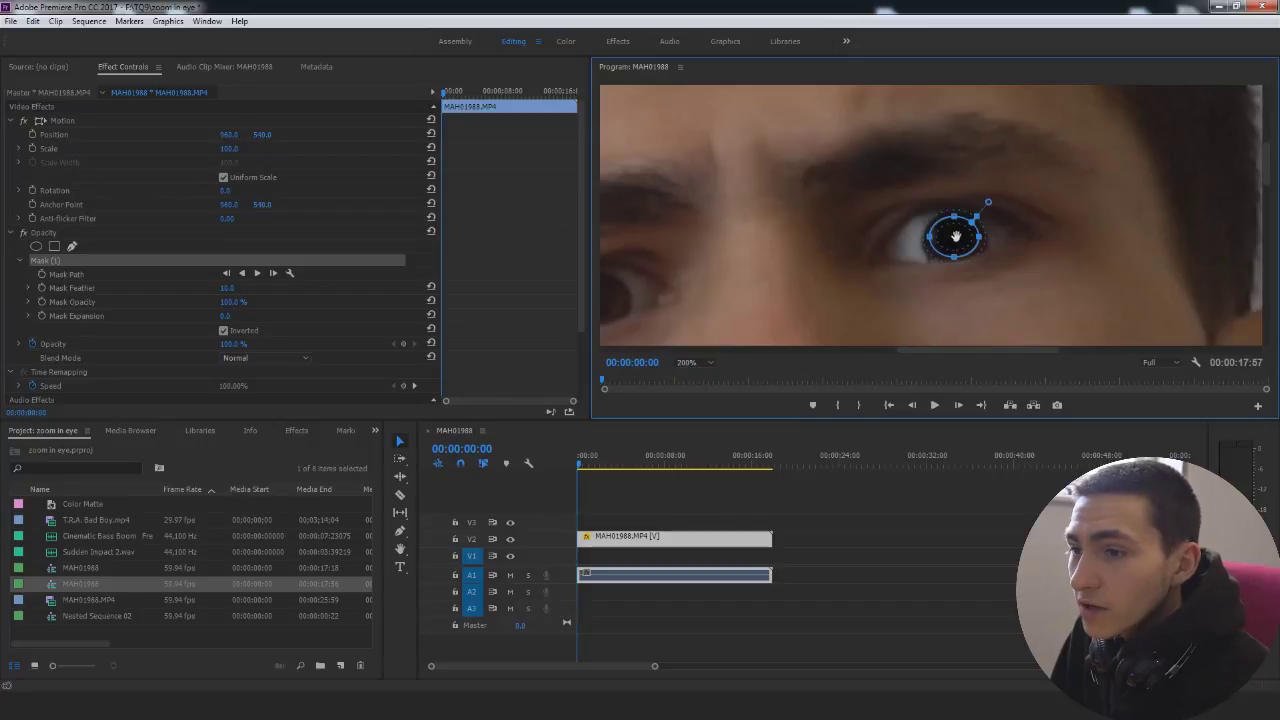
click(966, 557)
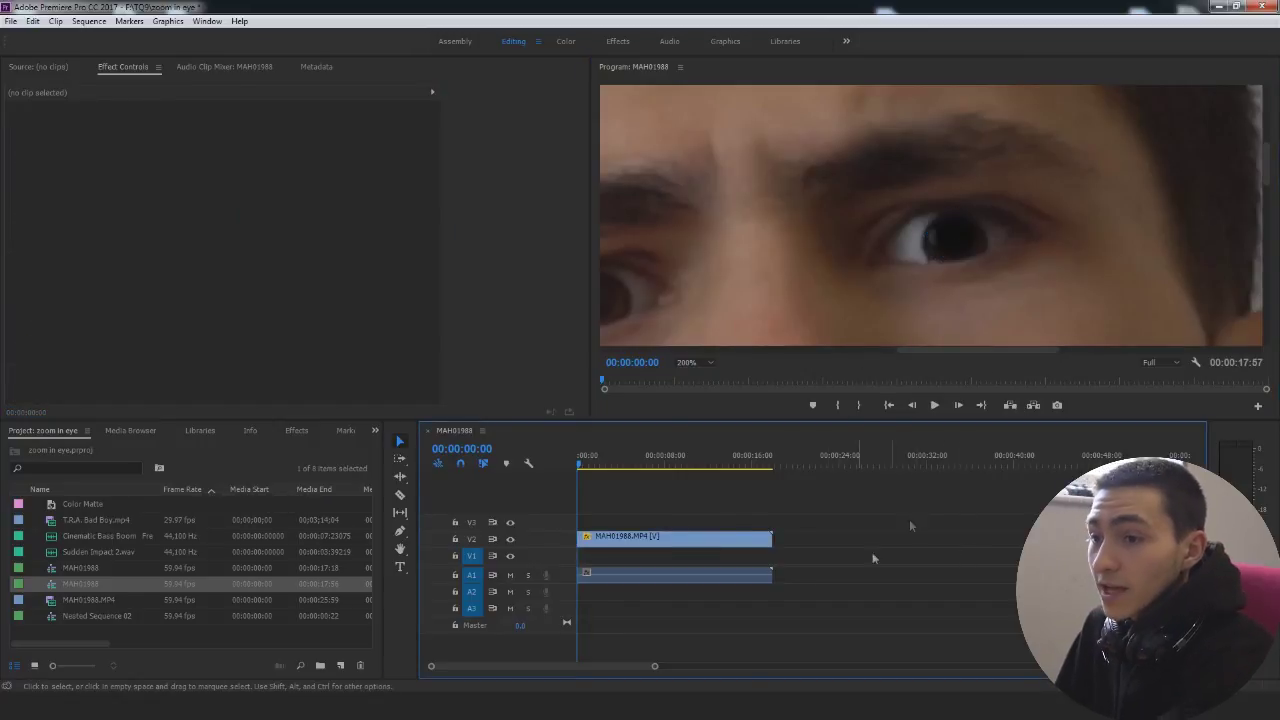
click(690, 541)
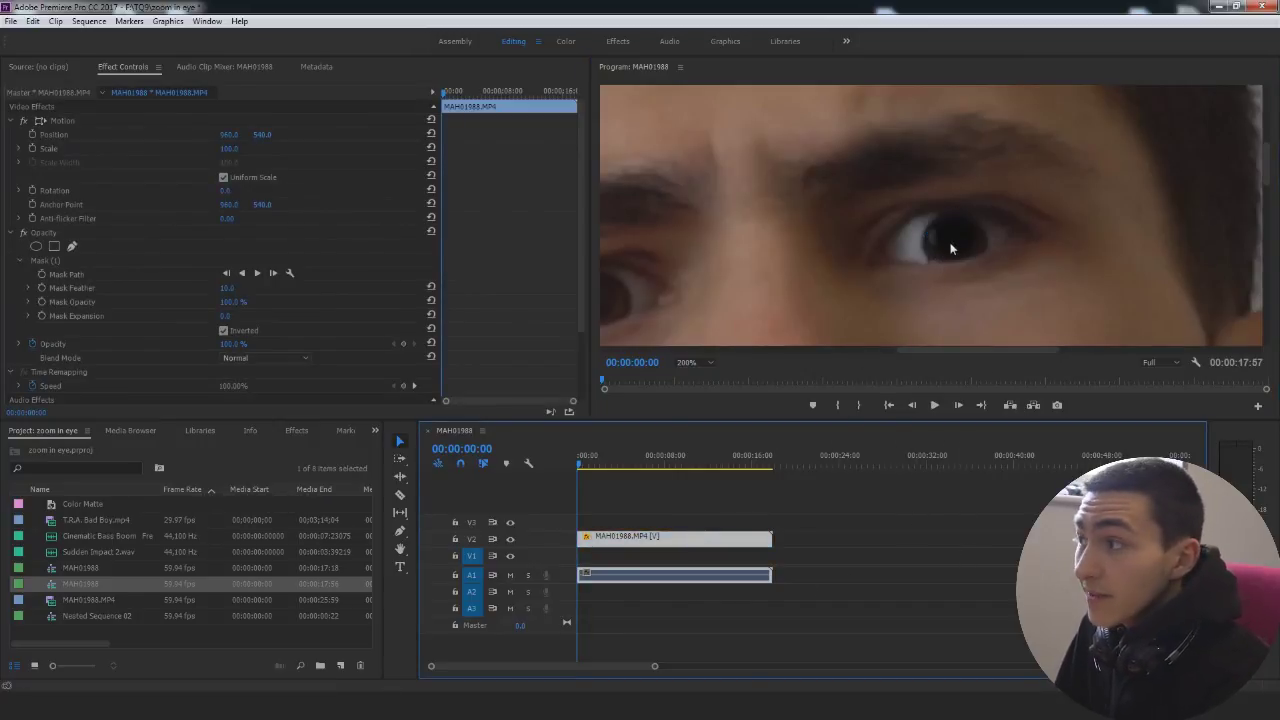
drag(985, 350, 957, 350)
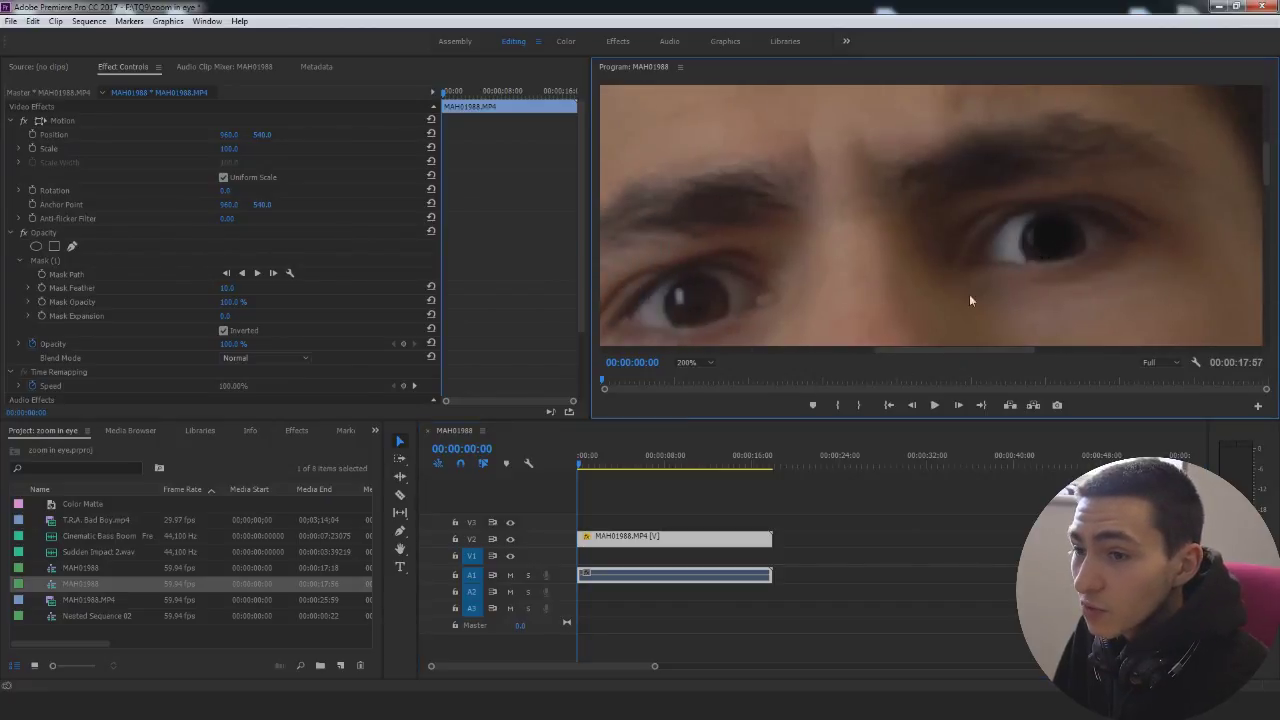
click(713, 498)
click(677, 543)
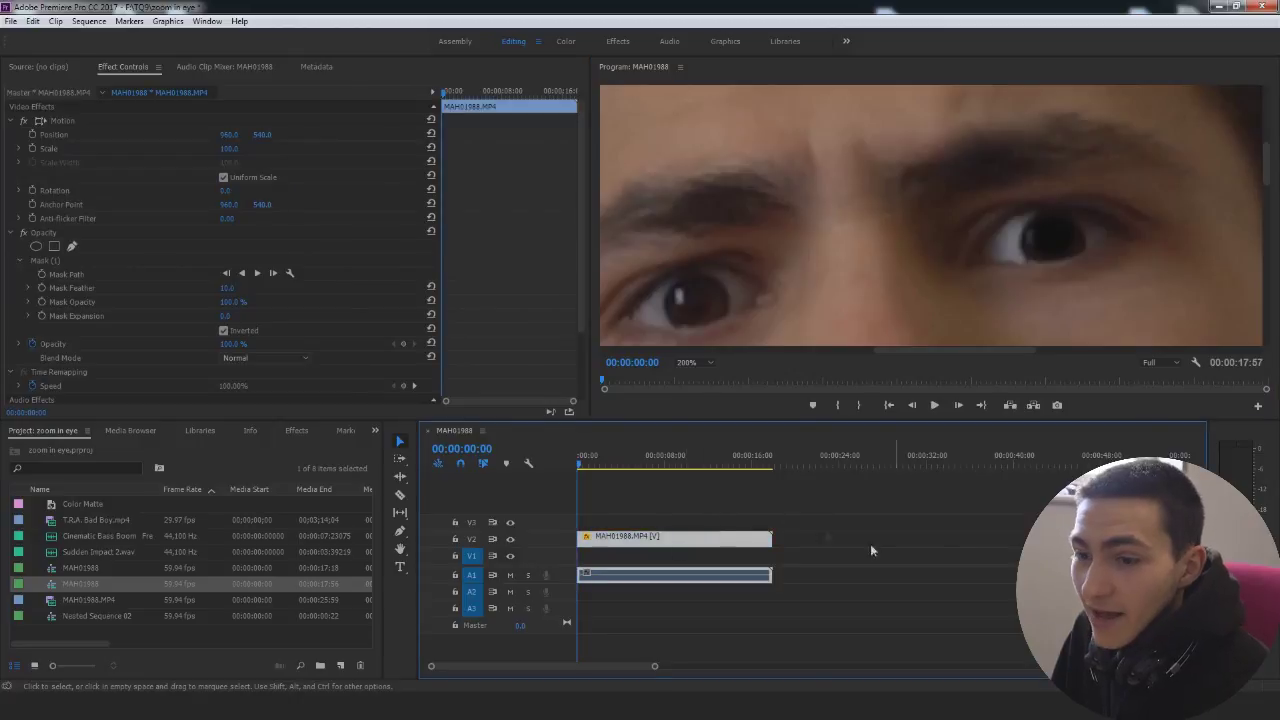
Step: Create a 1920 × 1080 color matte at 59.94 fps and place it at the start of V1 beneath the masked clip
click(10, 21)
mouse_move(30, 38)
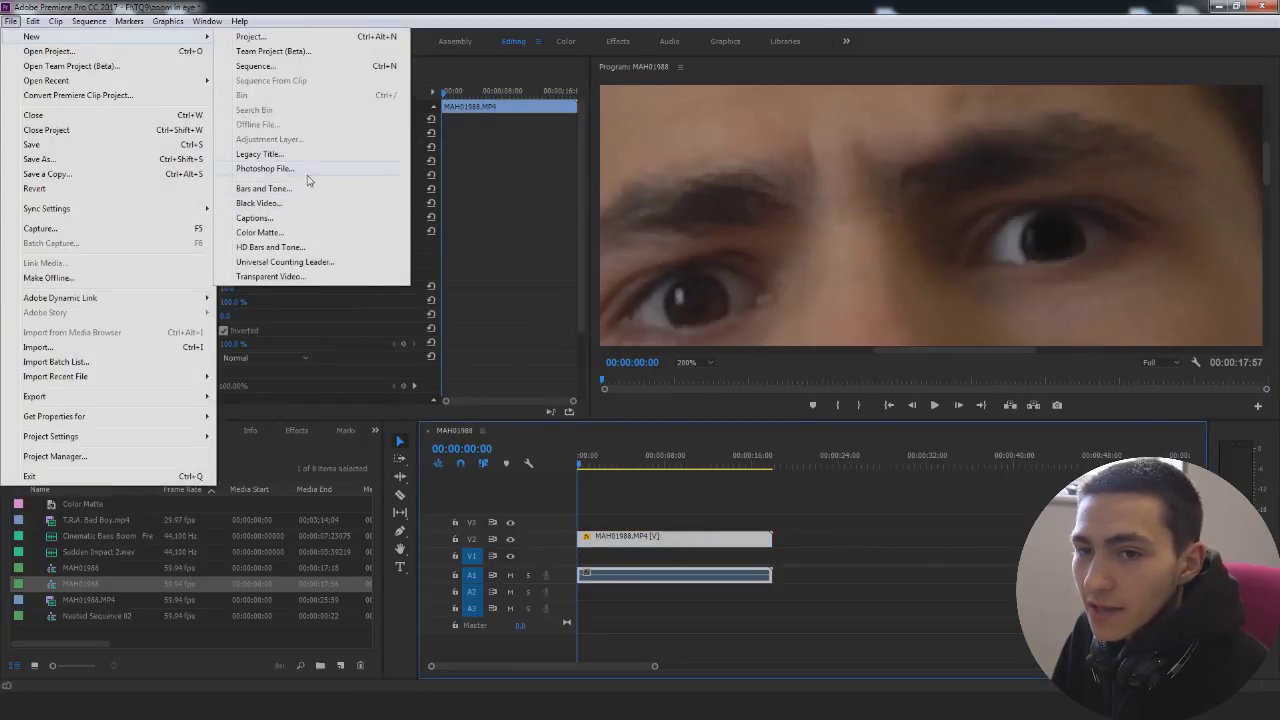
click(284, 233)
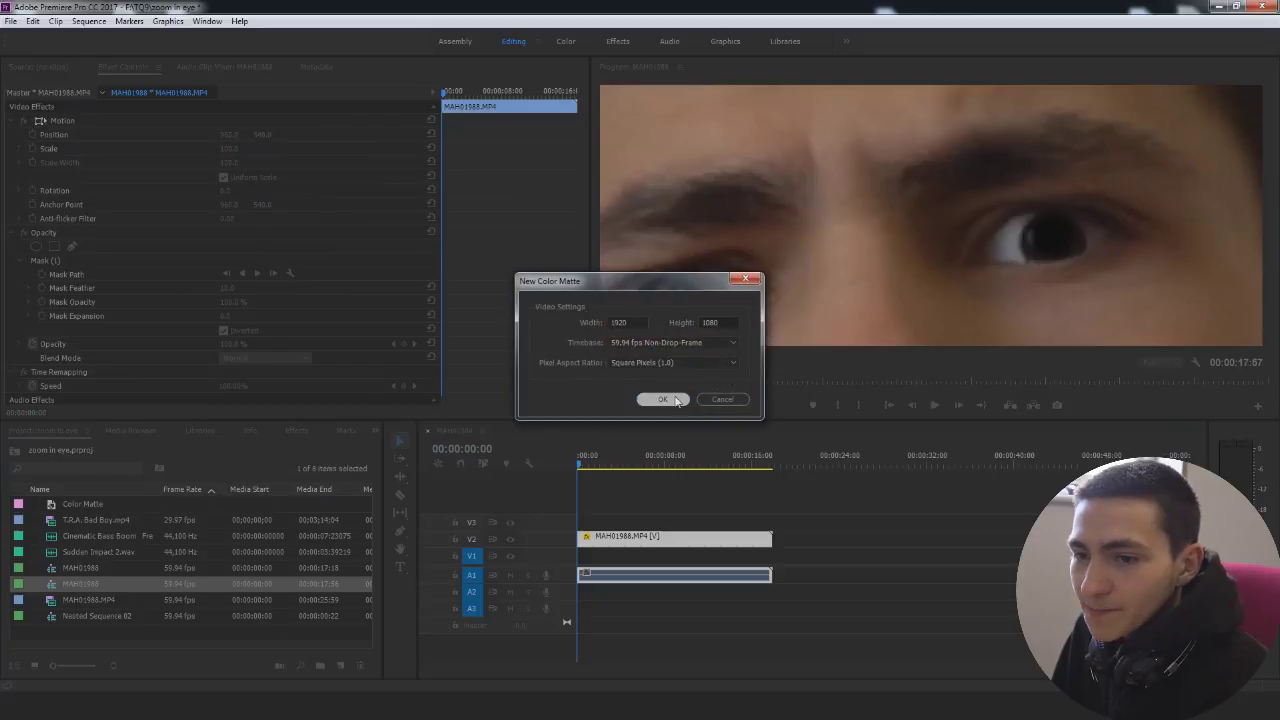
click(661, 397)
key(Return)
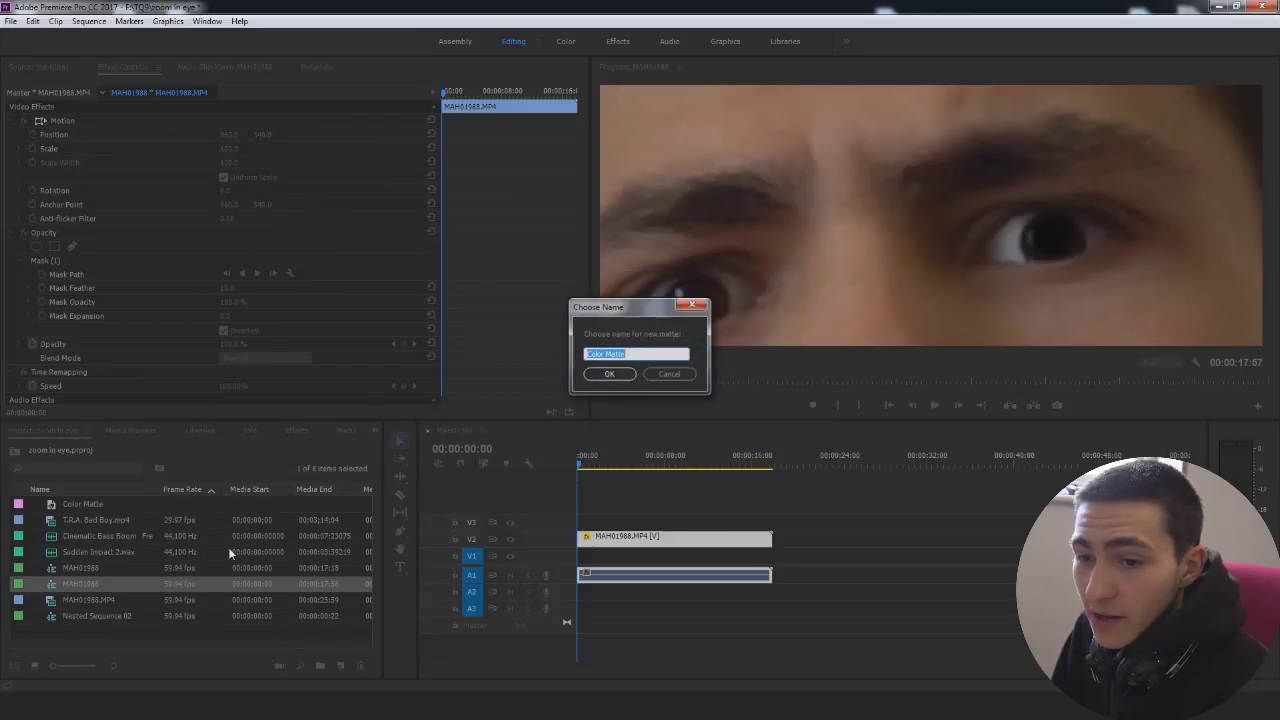
key(Return)
drag(59, 522, 580, 553)
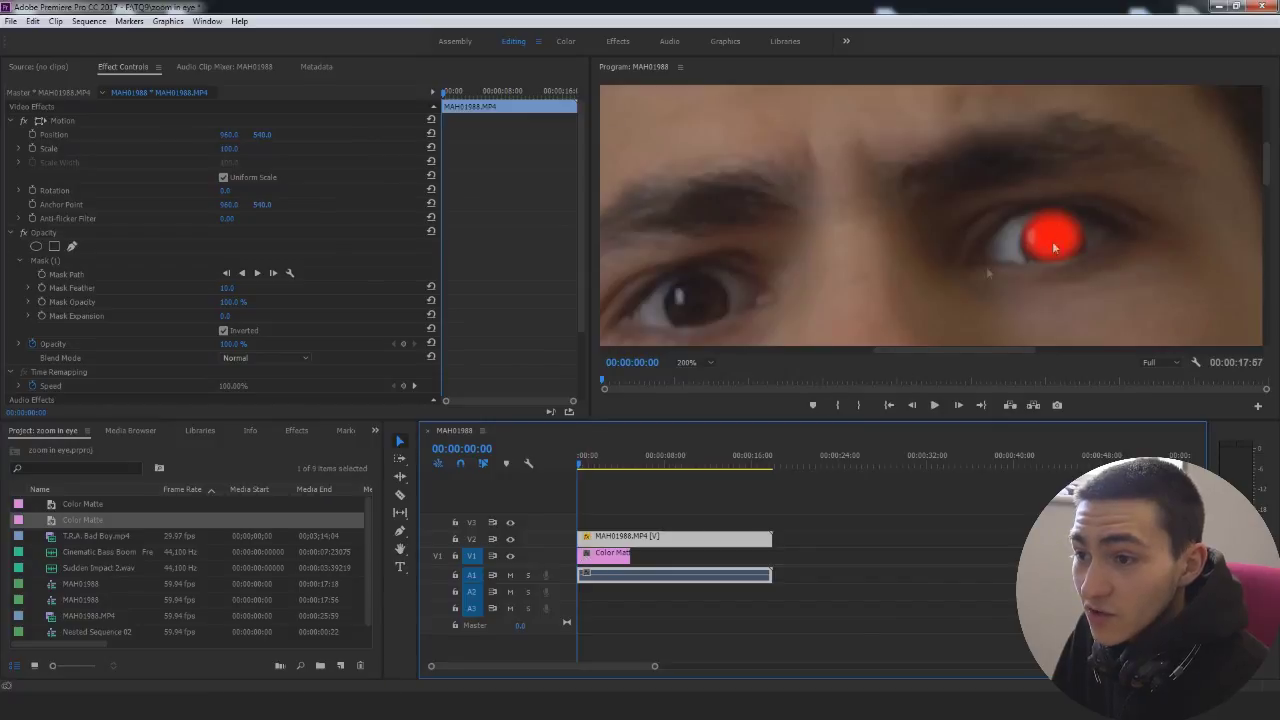
click(615, 555)
click(624, 543)
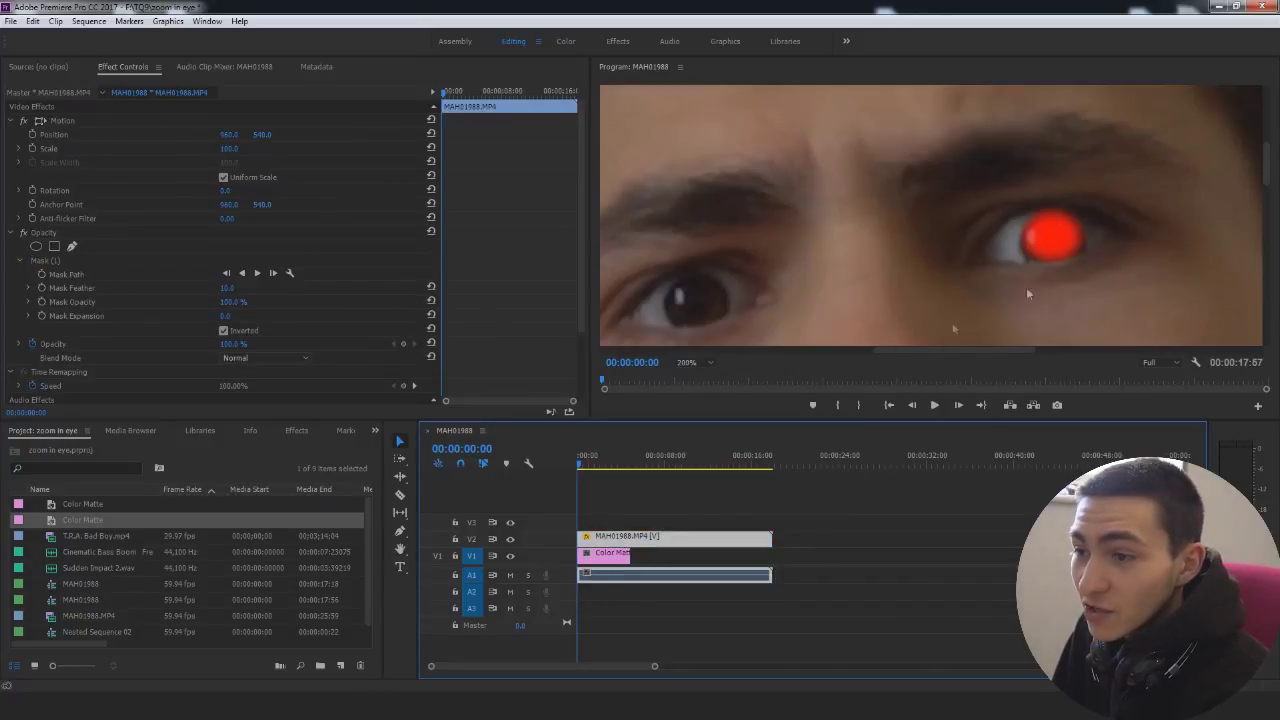
Step: Delete the color matte clip from V1 and select the MAH01988.MP4 clip
click(600, 555)
key(Delete)
click(640, 540)
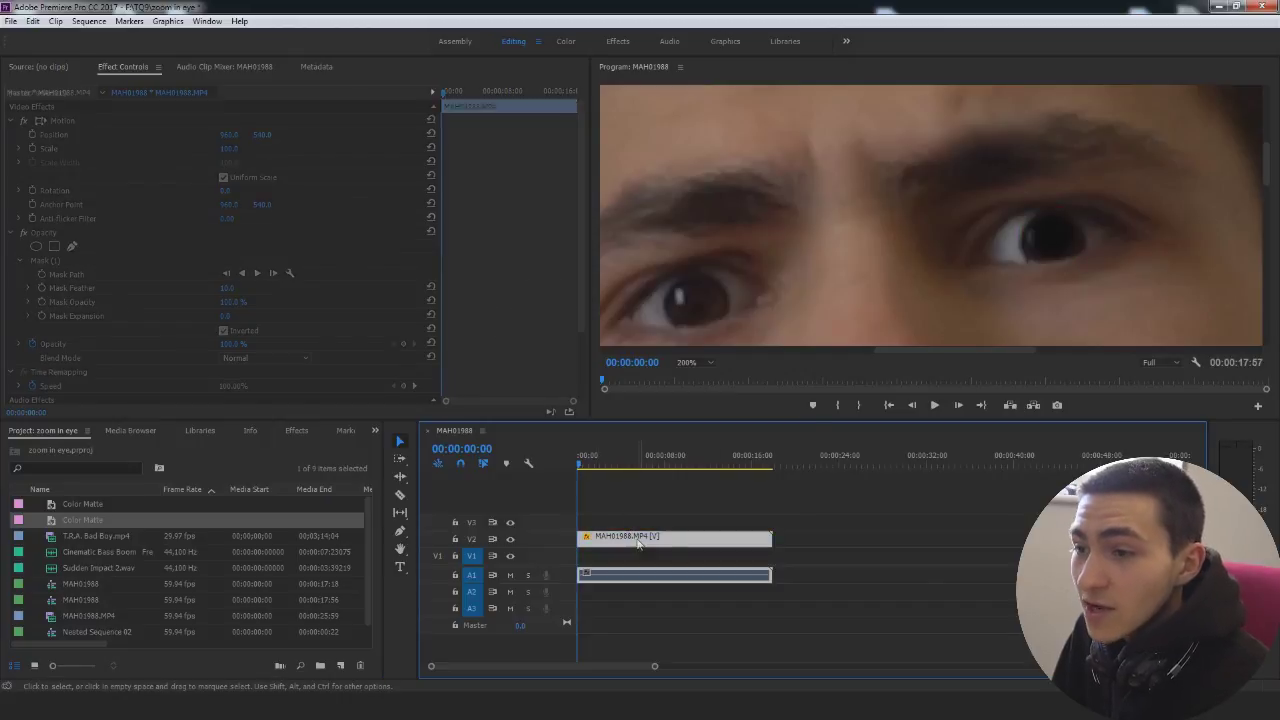
Step: Fit the whole frame in the preview, scrub through the first second of the clip, and return the playhead to the start
click(687, 363)
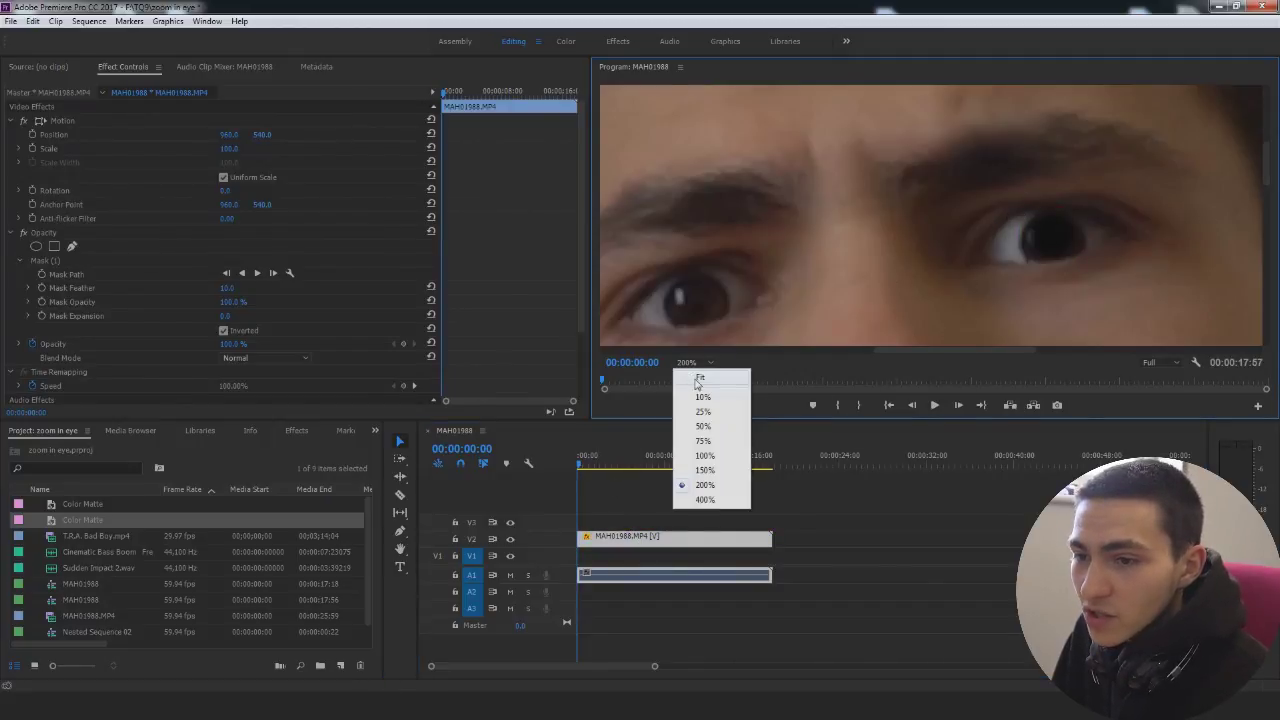
click(700, 371)
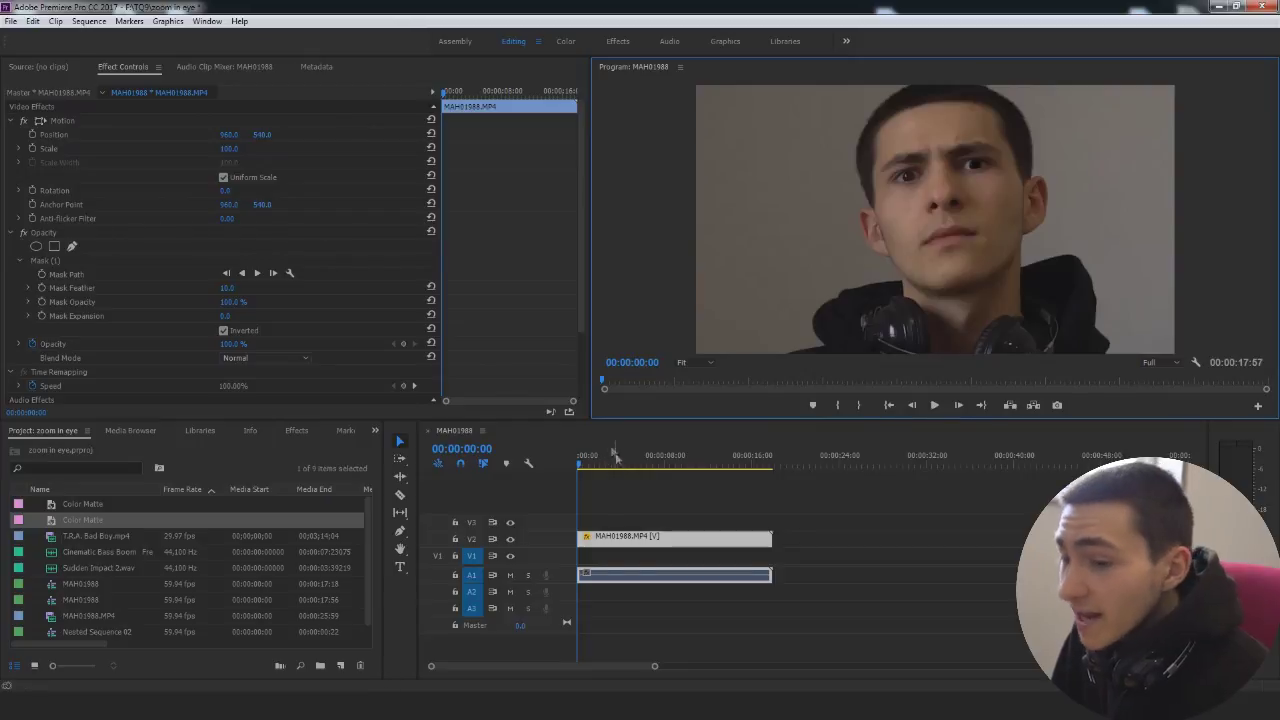
drag(581, 467, 589, 470)
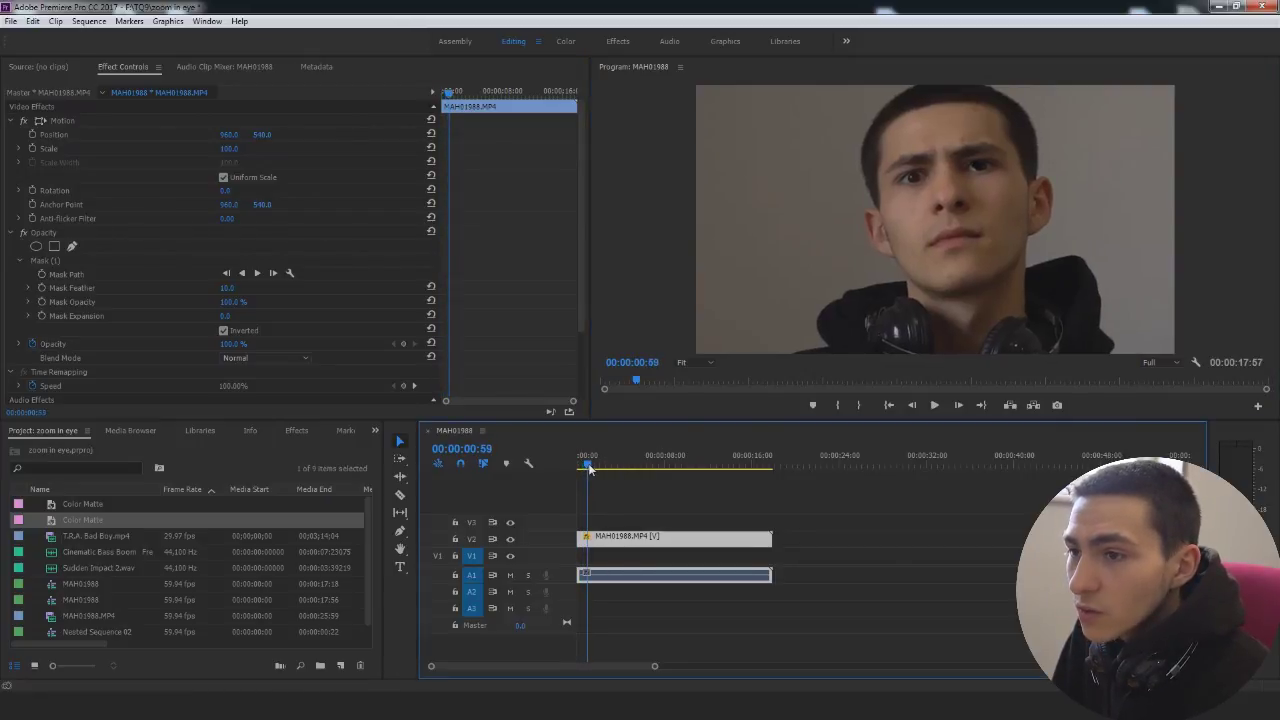
drag(589, 468, 579, 468)
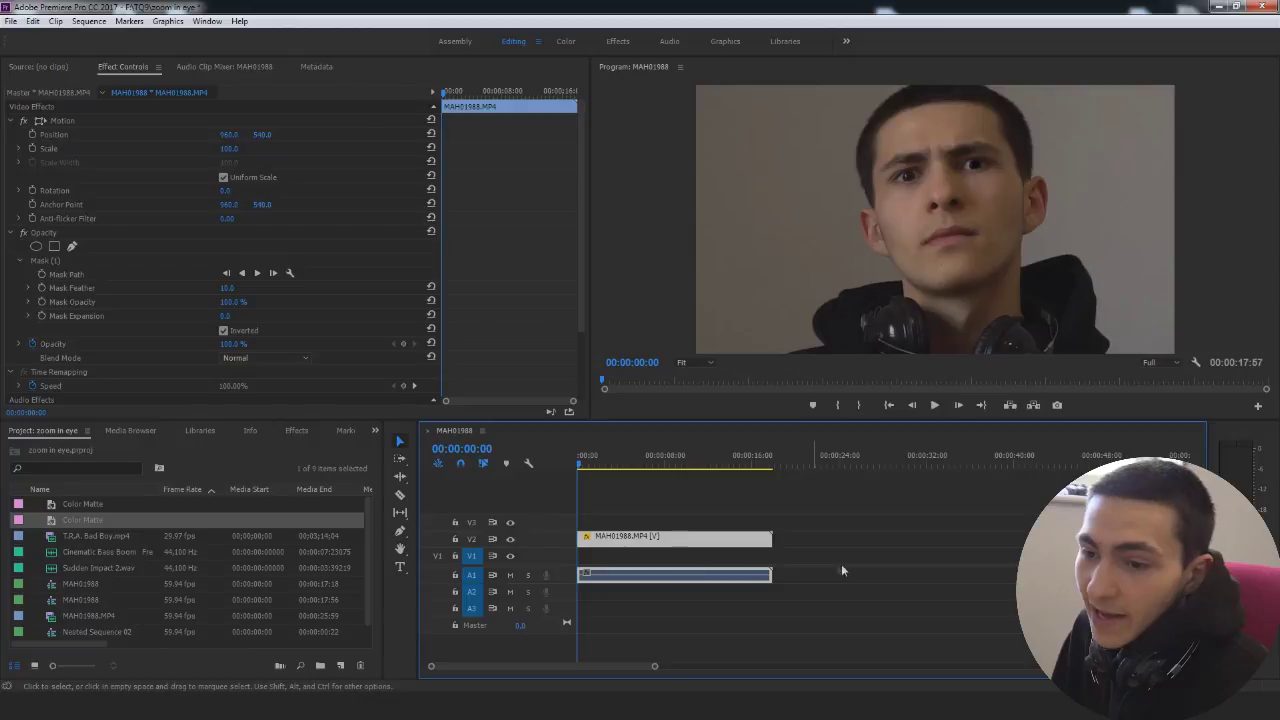
Step: Set the Mask Feather of the eye mask to 20
click(59, 259)
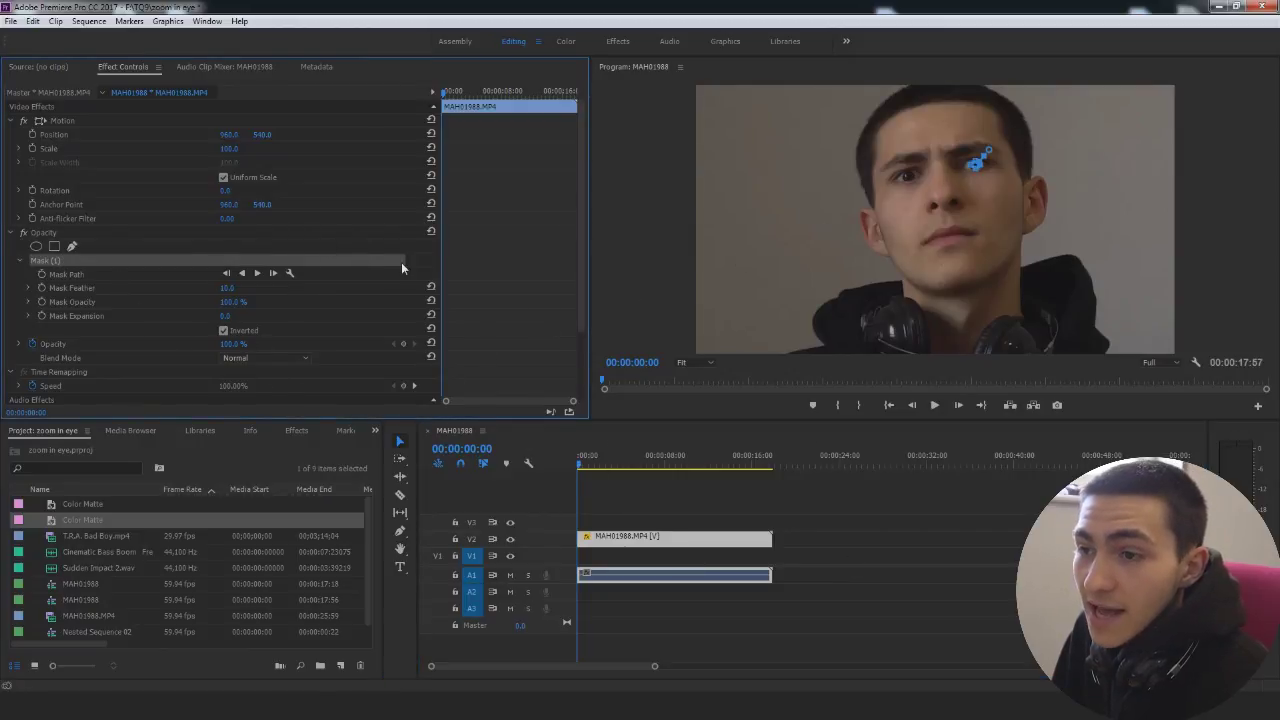
click(228, 287)
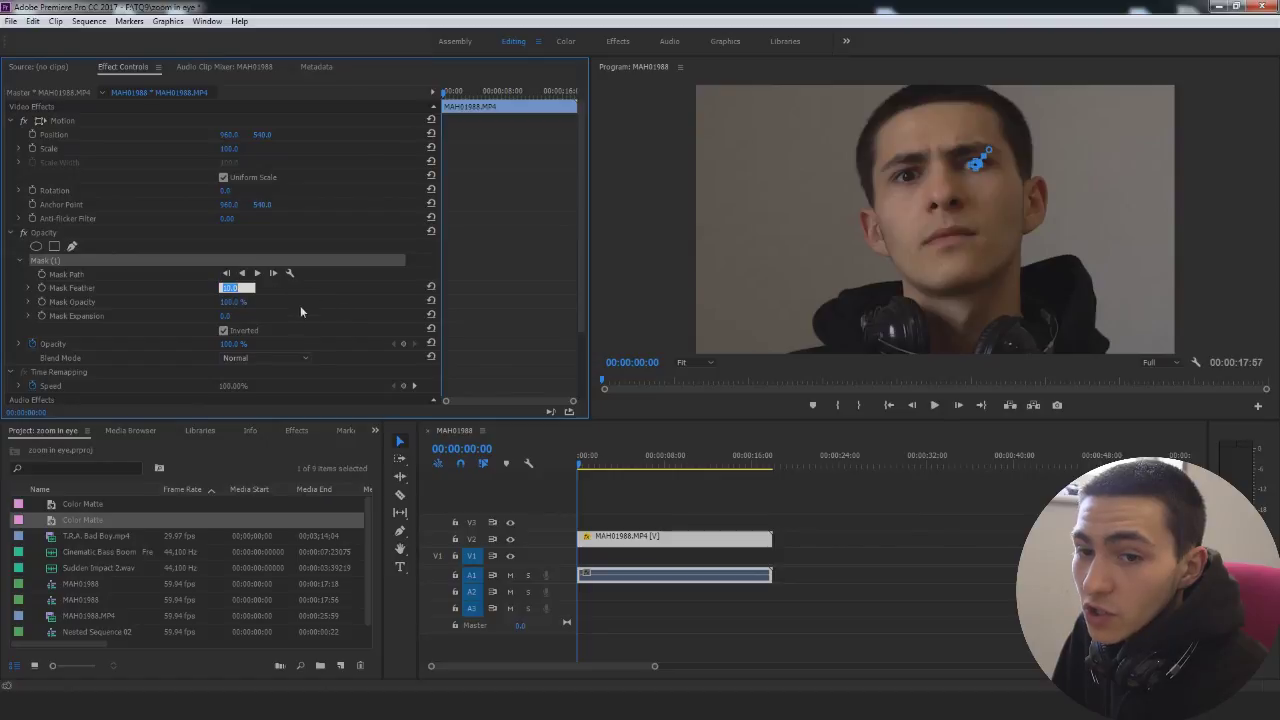
click(375, 310)
click(234, 287)
text(20)
key(Return)
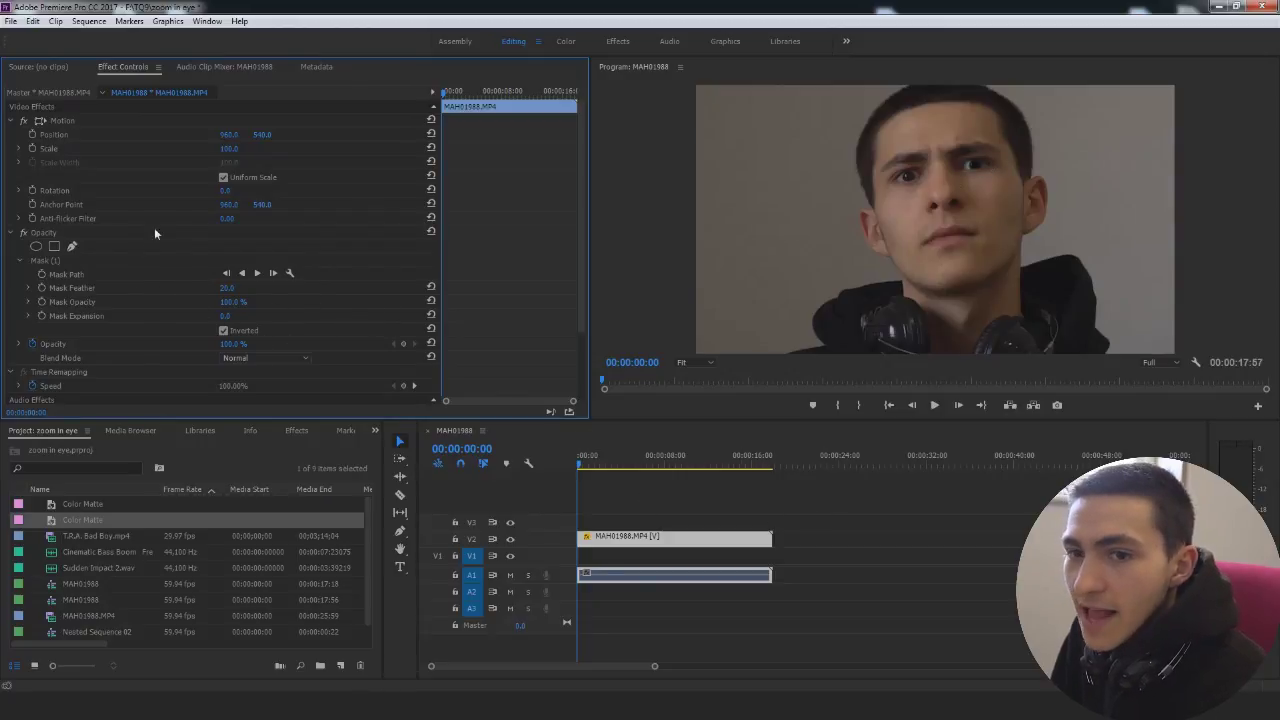
Step: Enable Mask Path keyframing at the clip start and track the mask forward, stopping the tracking at 00:00:01:28
click(41, 275)
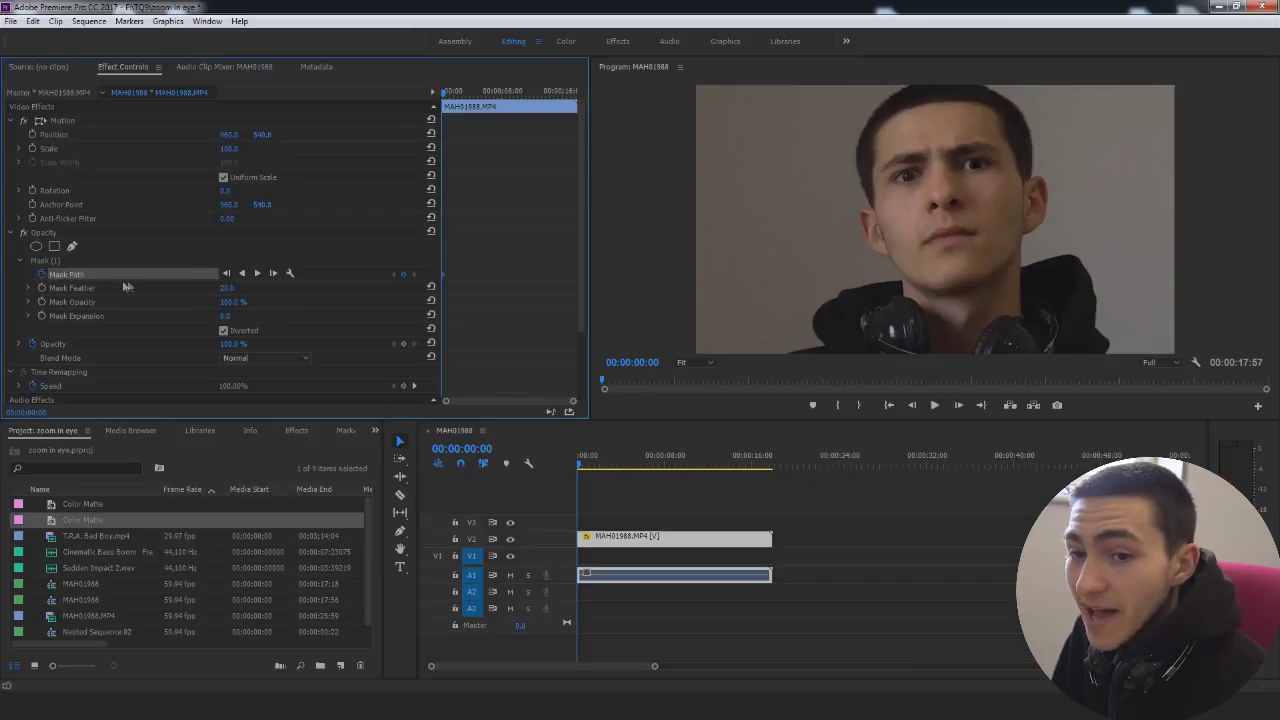
click(258, 273)
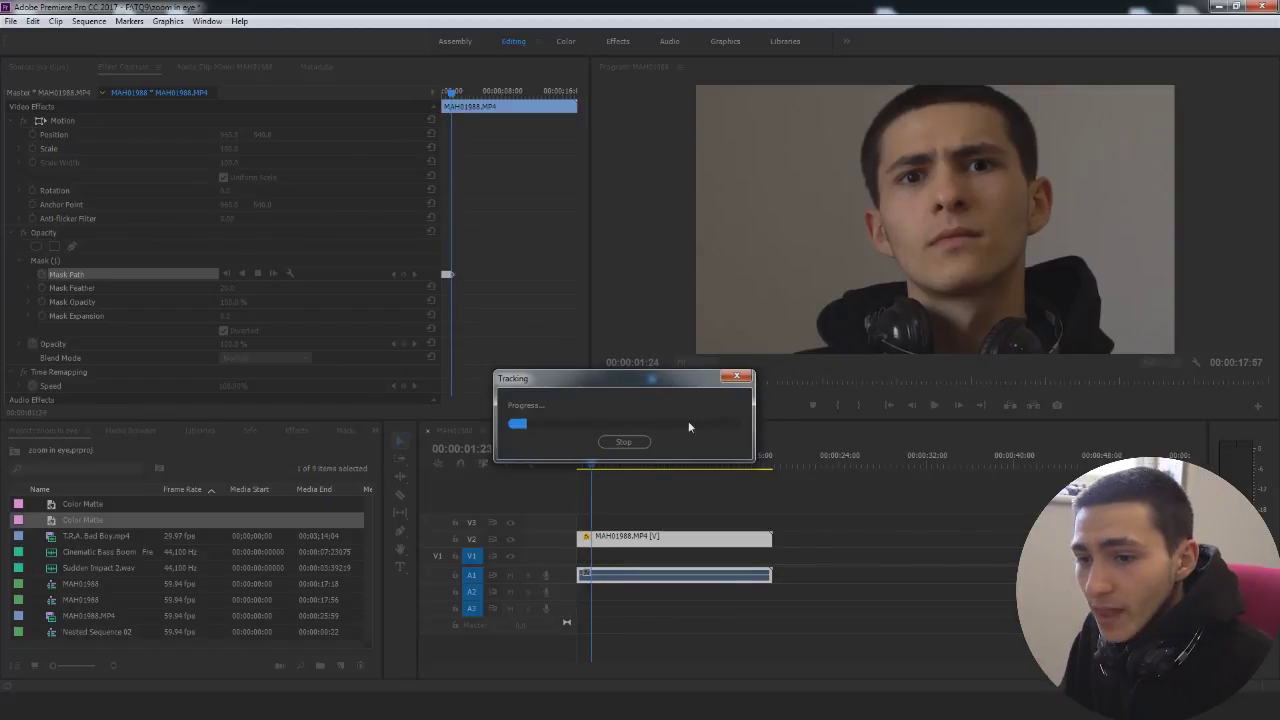
click(606, 441)
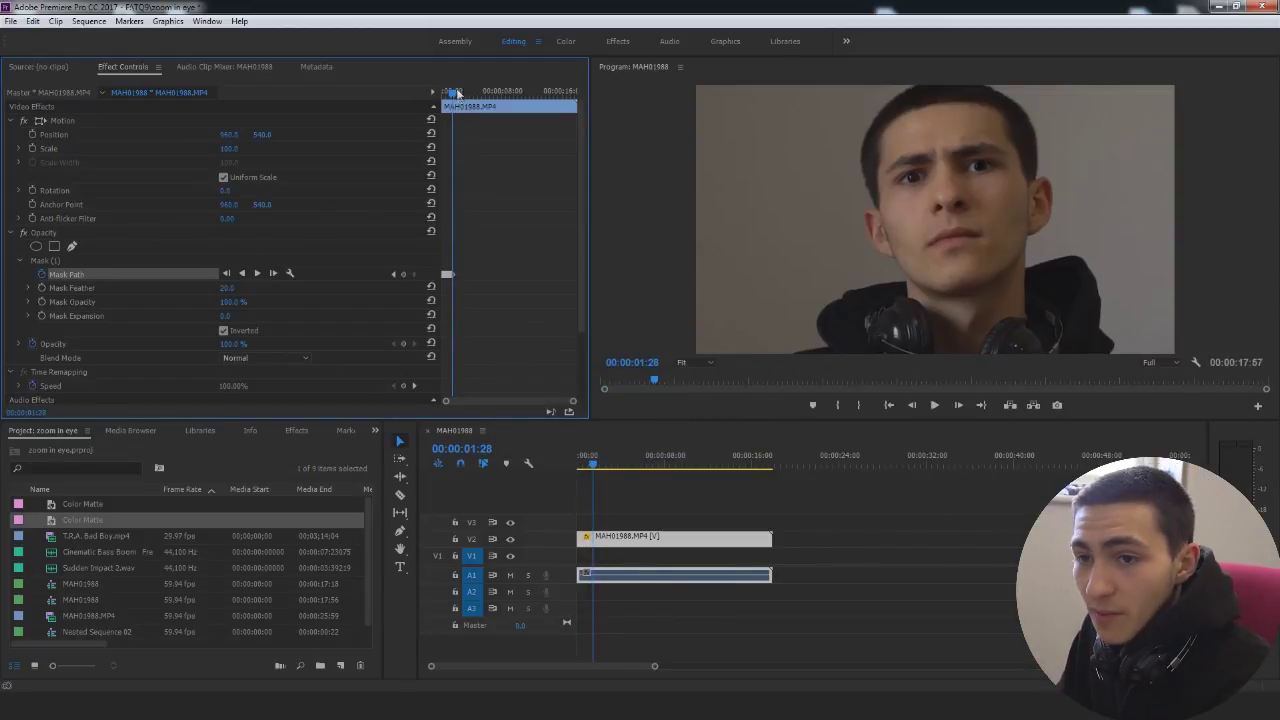
Step: Play the tracked section from the start, return to the beginning, and enlarge the view of the Mask Path keyframes
drag(455, 92, 436, 93)
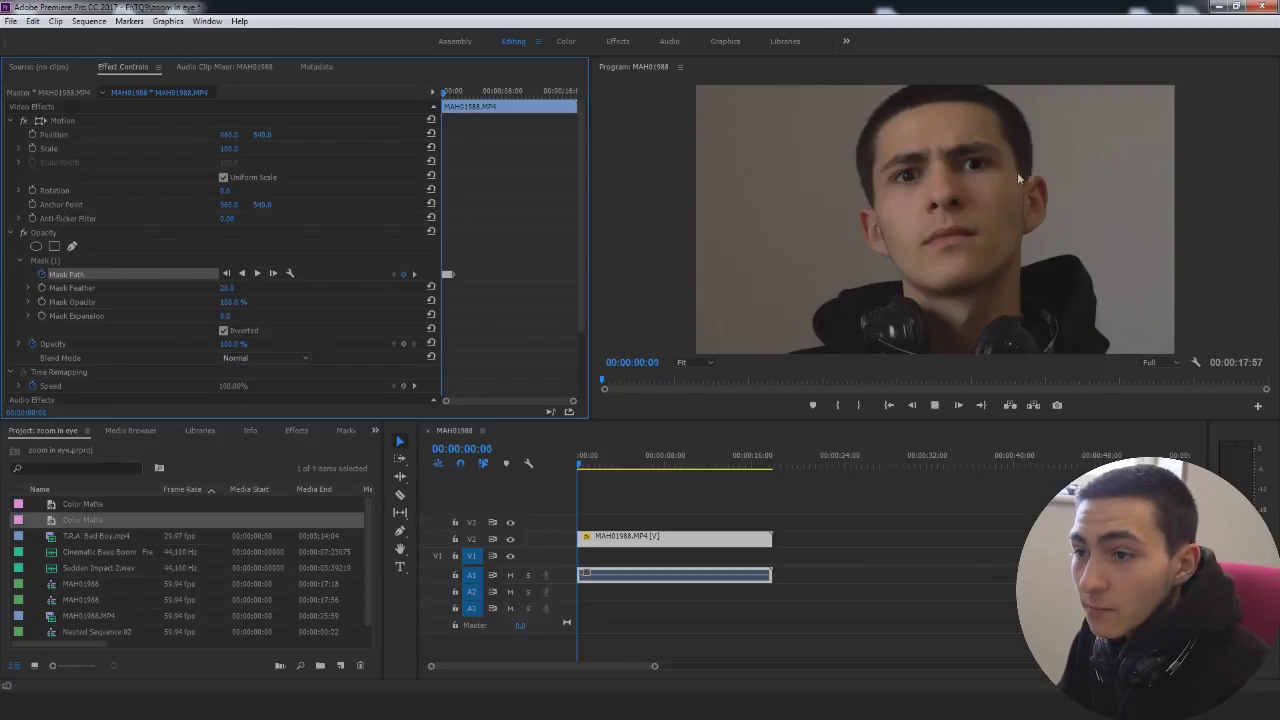
key(Home)
mouse_move(573, 402)
mouse_down()
mouse_move(536, 407)
mouse_move(555, 405)
mouse_up()
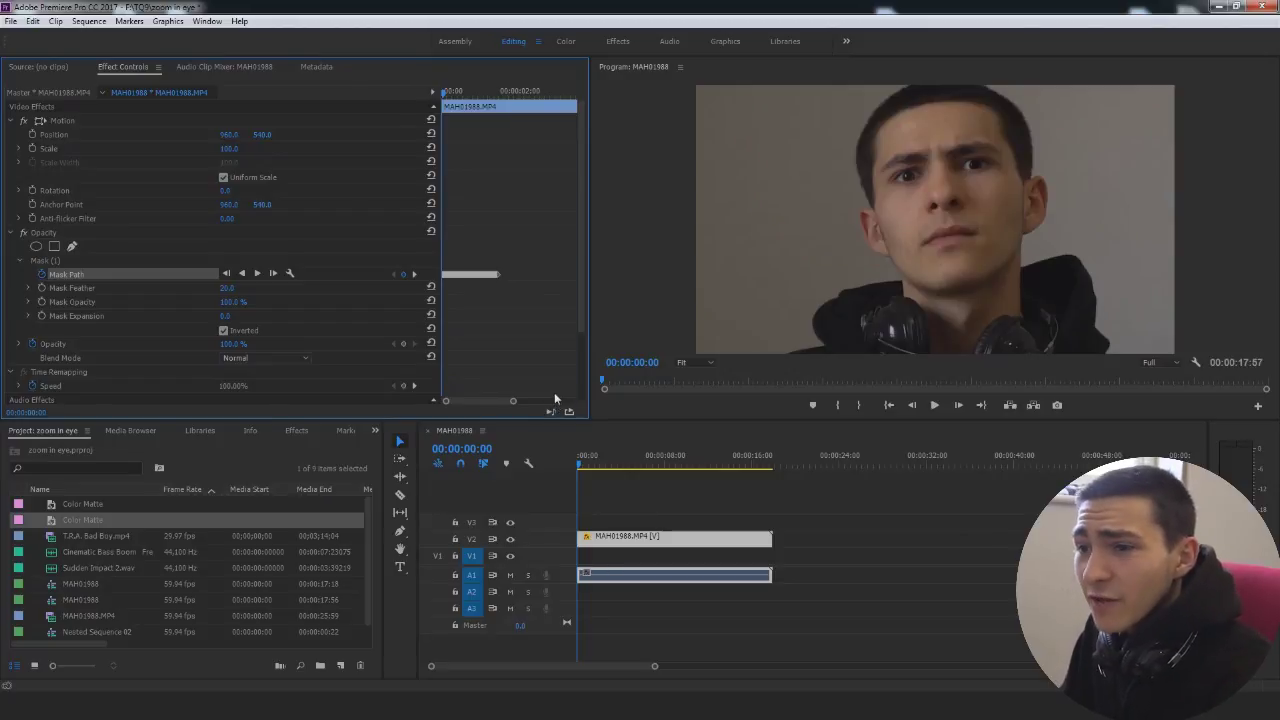
Step: Play the tracked section from the start with the mask outline selected, check the end of the tracking, and return to the beginning
key(space)
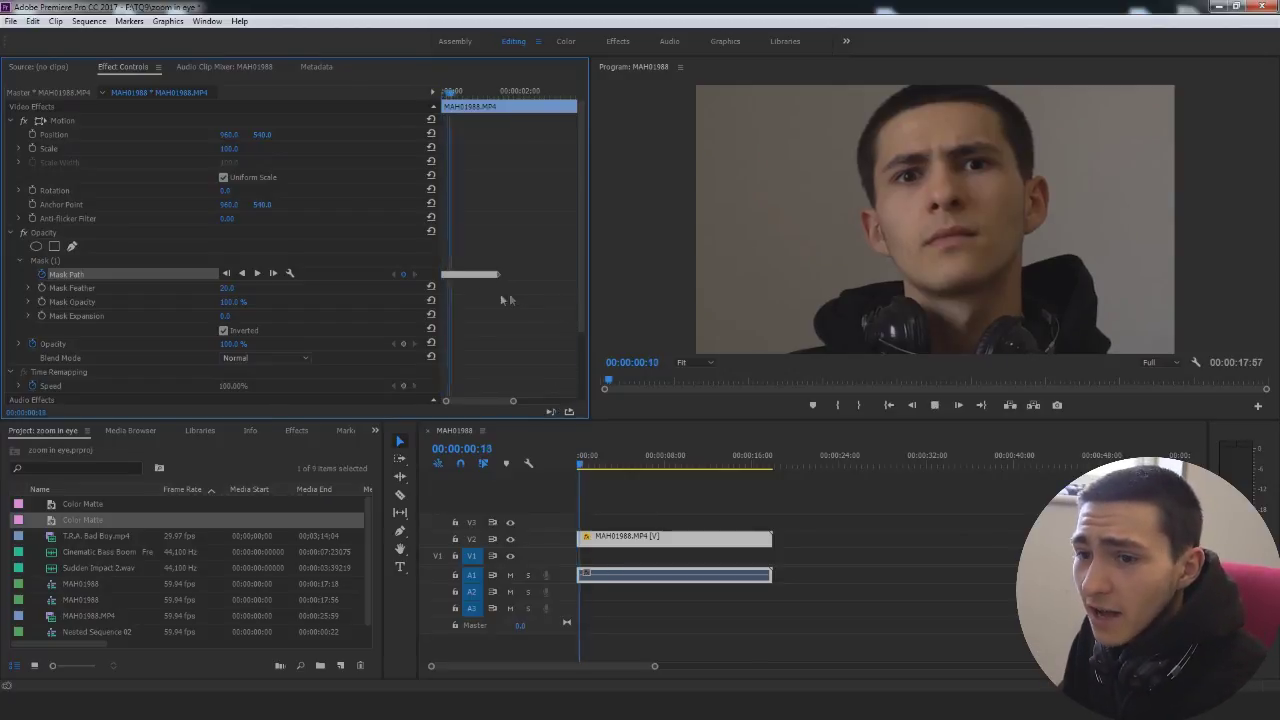
key(space)
key(Home)
click(45, 260)
key(space)
key(space)
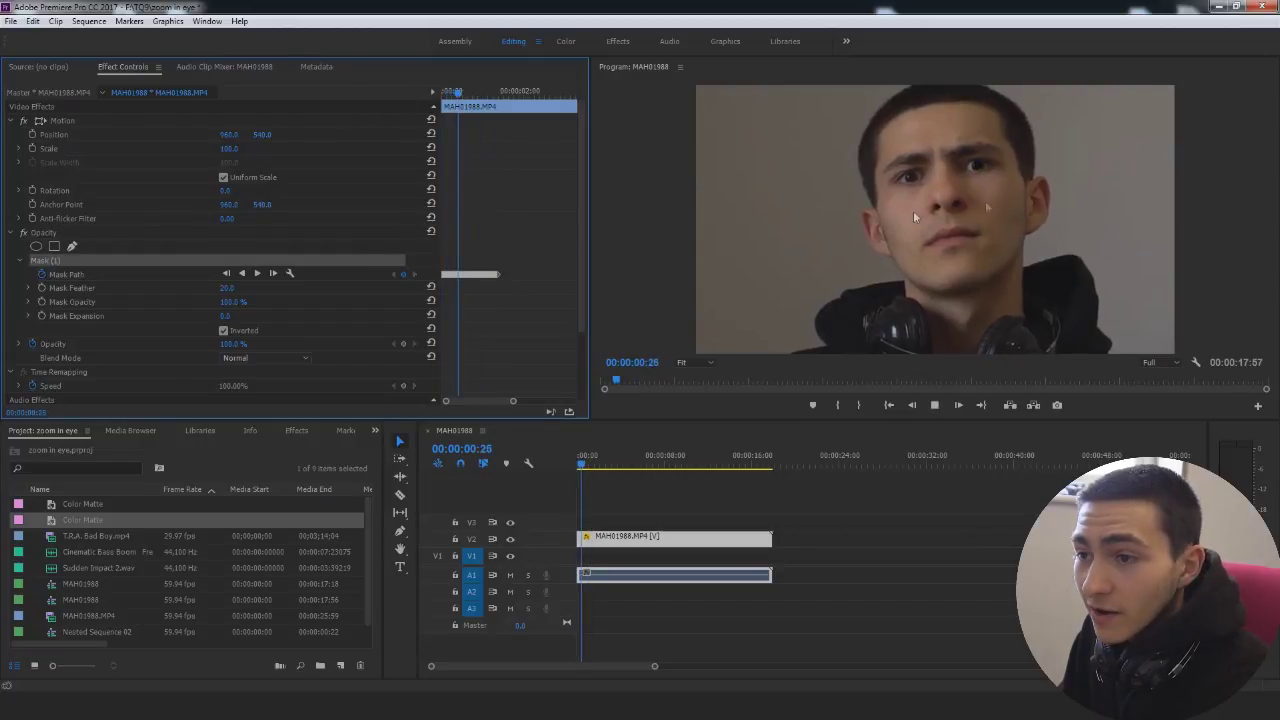
key(space)
key(space)
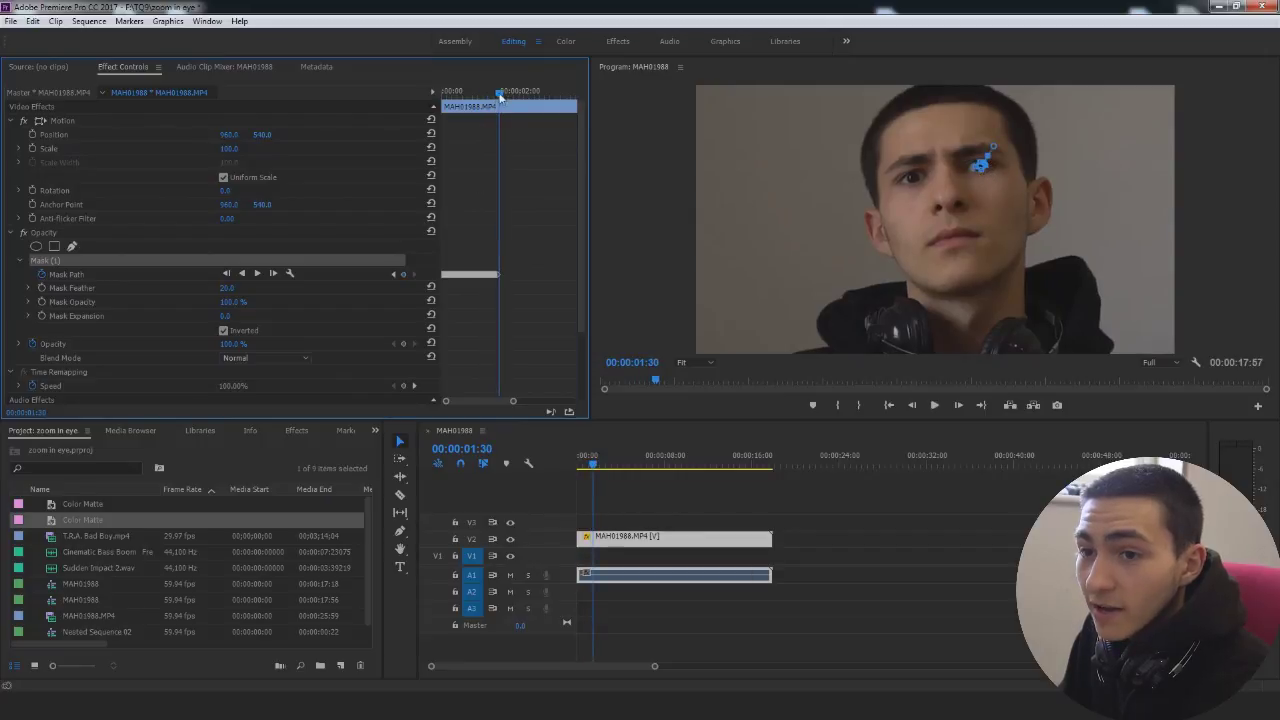
click(945, 538)
key(Home)
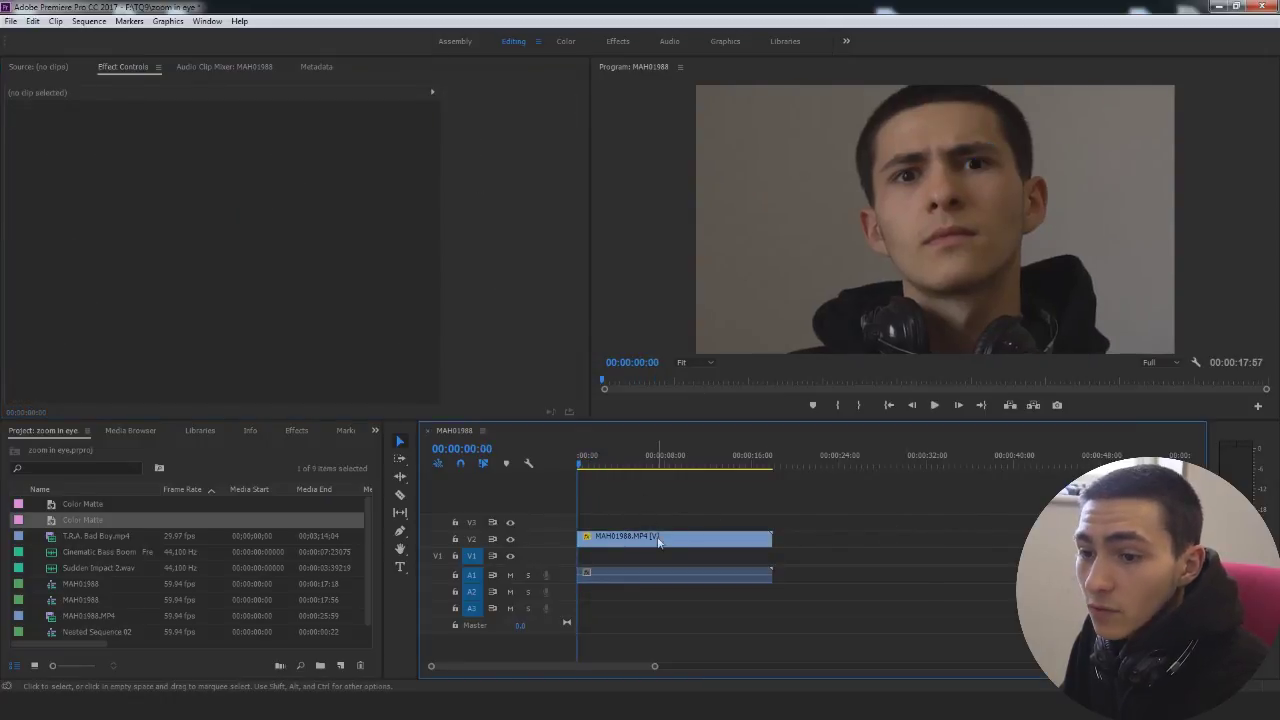
Step: Extend the start of the MAH01988.MP4 clip by about one second, keeping it at the sequence beginning, and reselect the clip
click(658, 541)
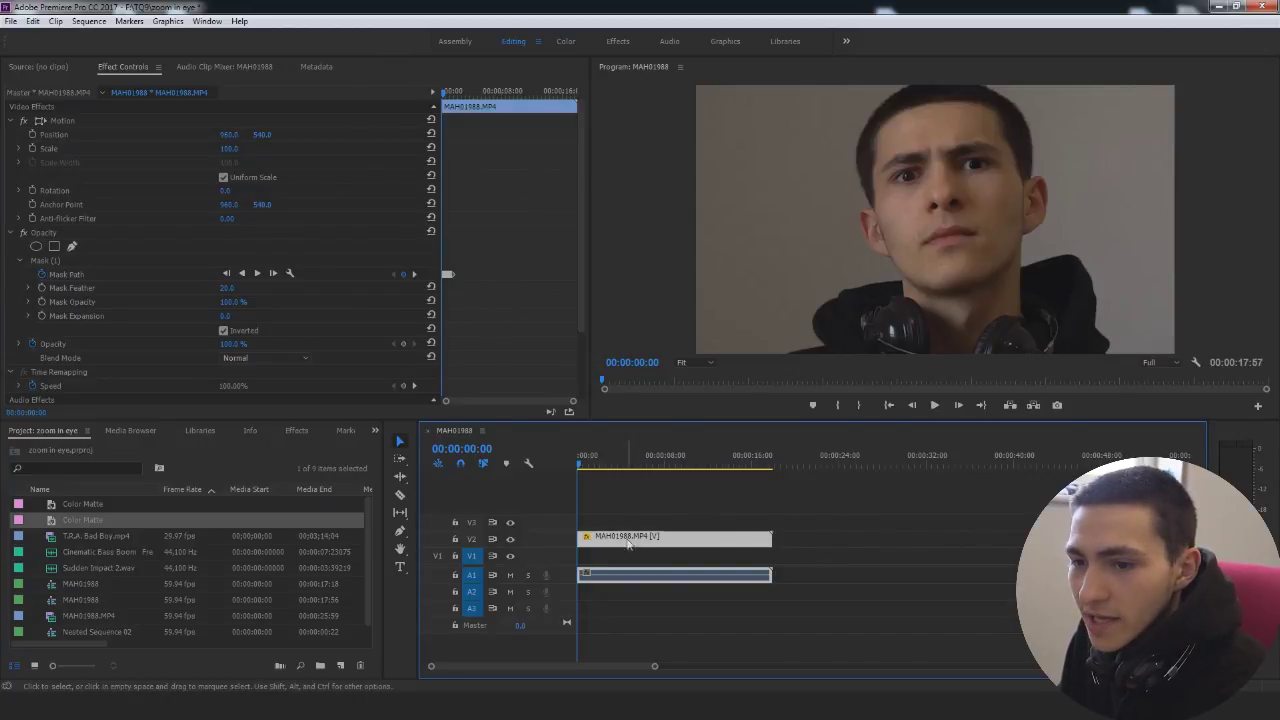
click(675, 633)
click(600, 576)
drag(581, 575, 583, 574)
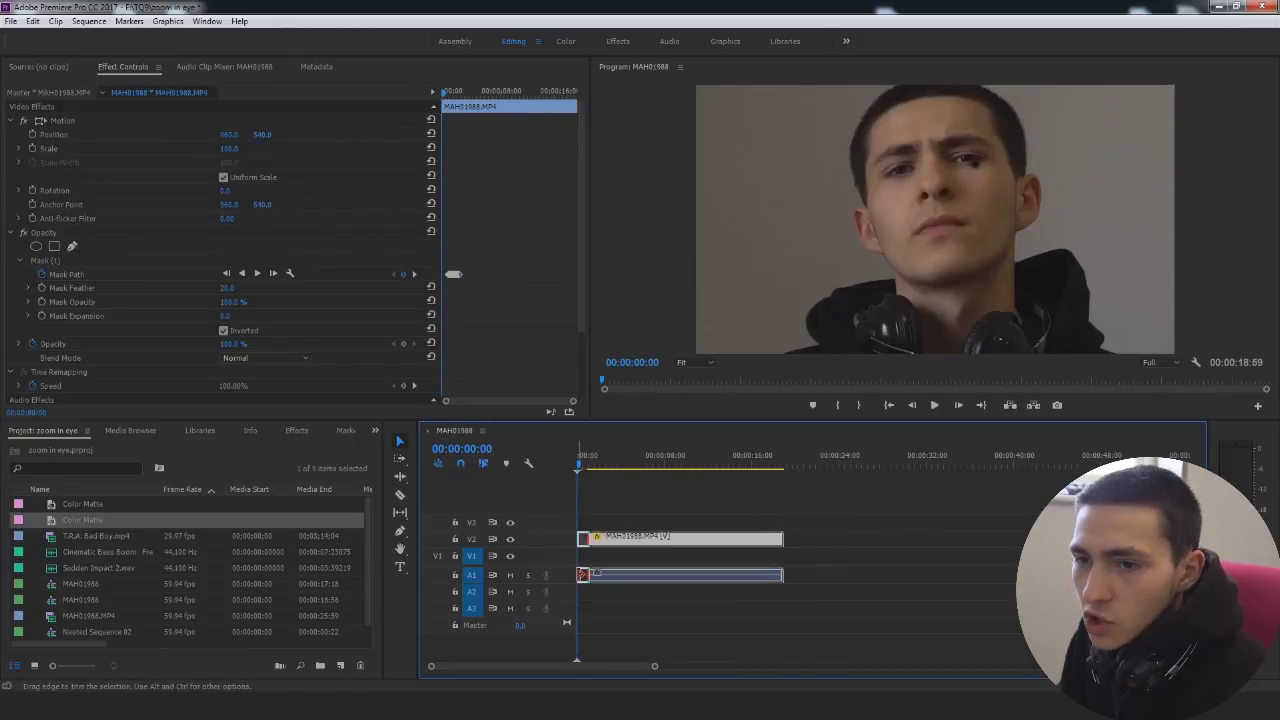
click(731, 616)
click(622, 537)
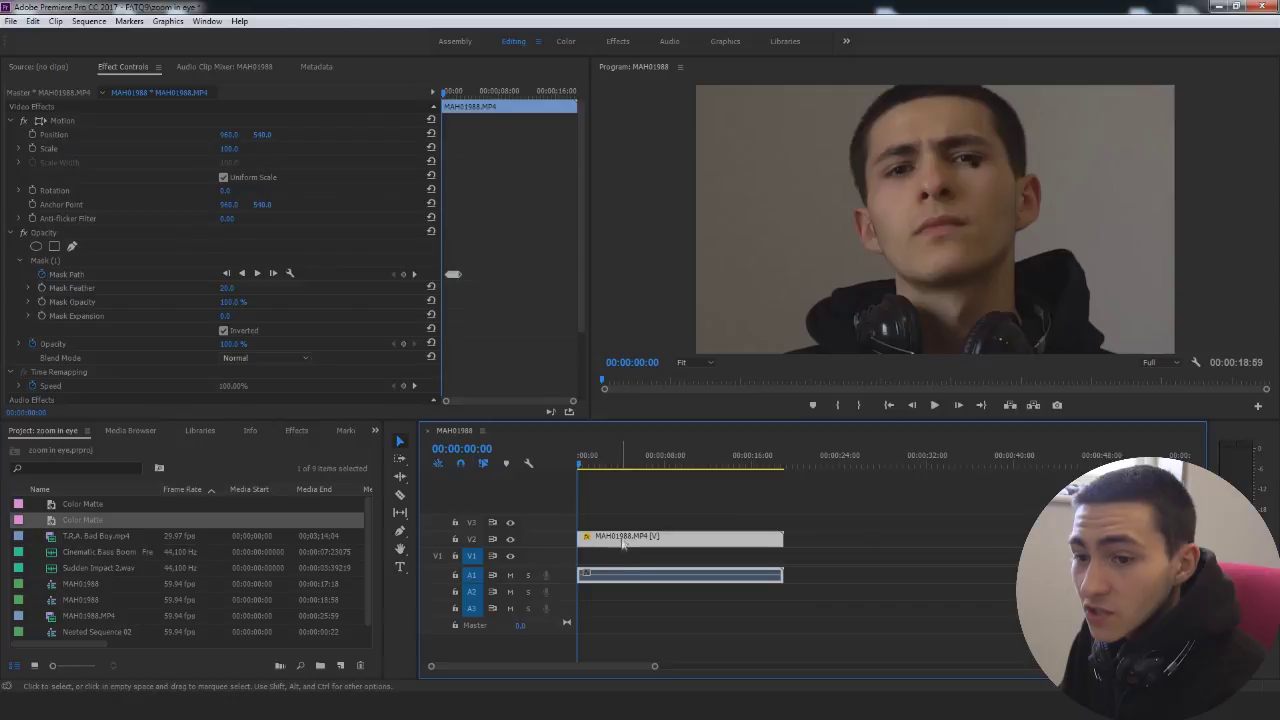
Step: Open the finished example MAH01988 sequence, play its eye-zoom transition, and return to the working sequence
double_click(75, 583)
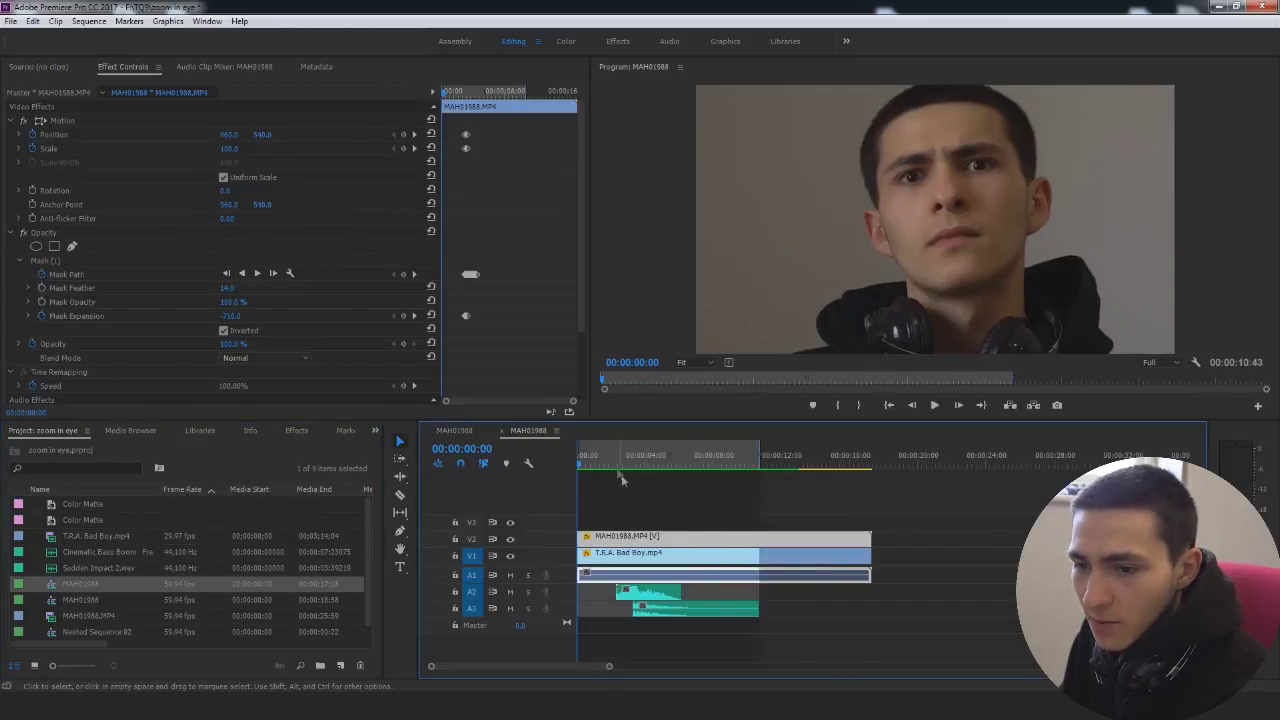
key(space)
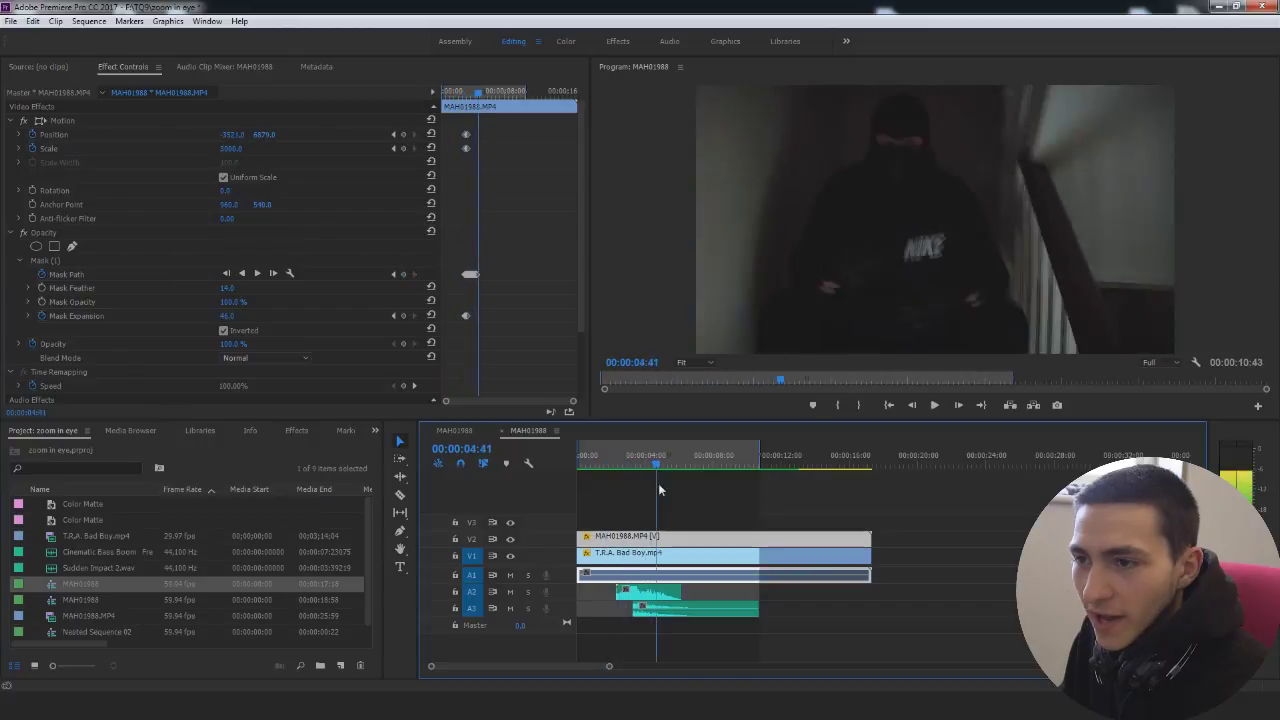
key(space)
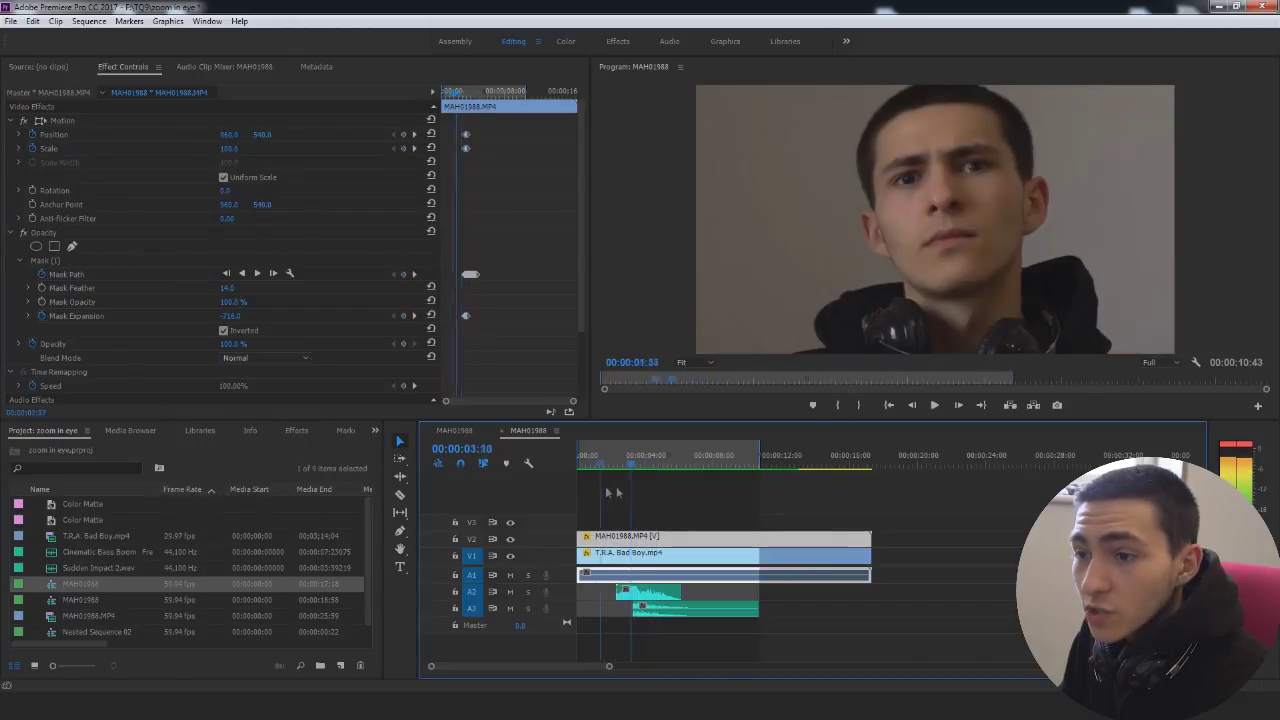
click(585, 462)
click(462, 429)
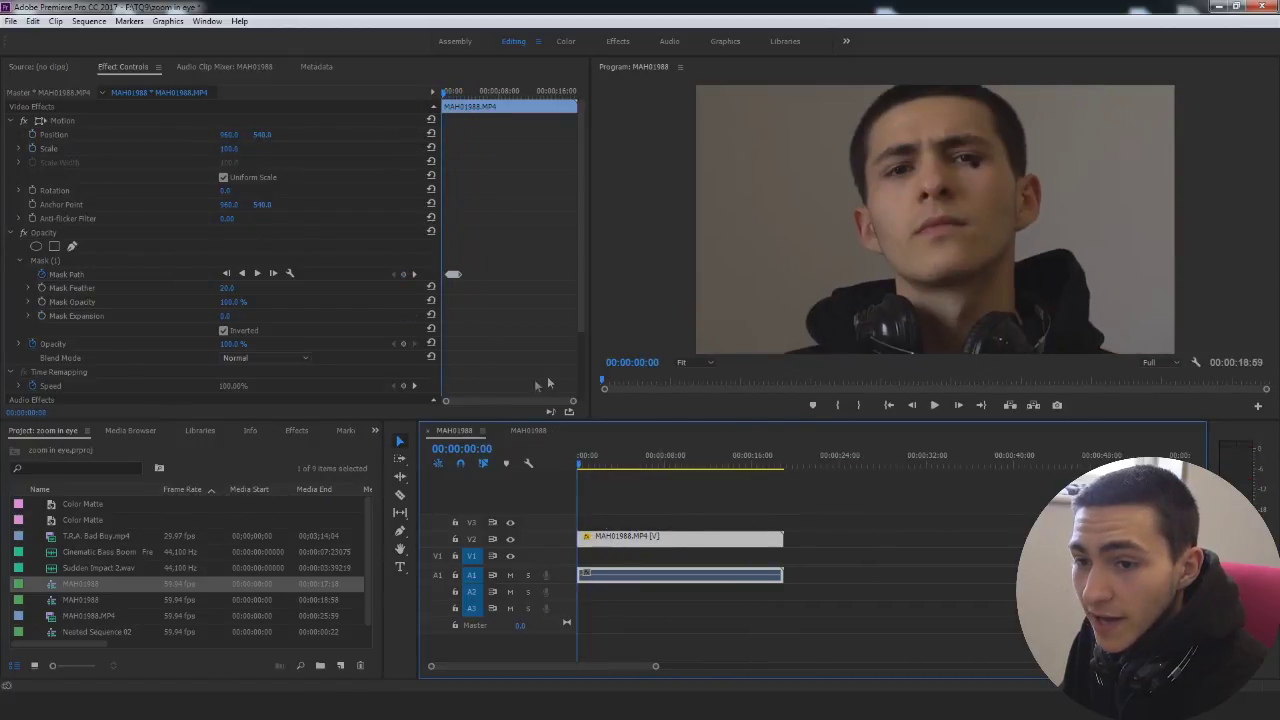
Step: Locate the first tracked frame, extend the start of MAH01988.MP4 by about one more second, and reselect the clip
click(449, 95)
key(space)
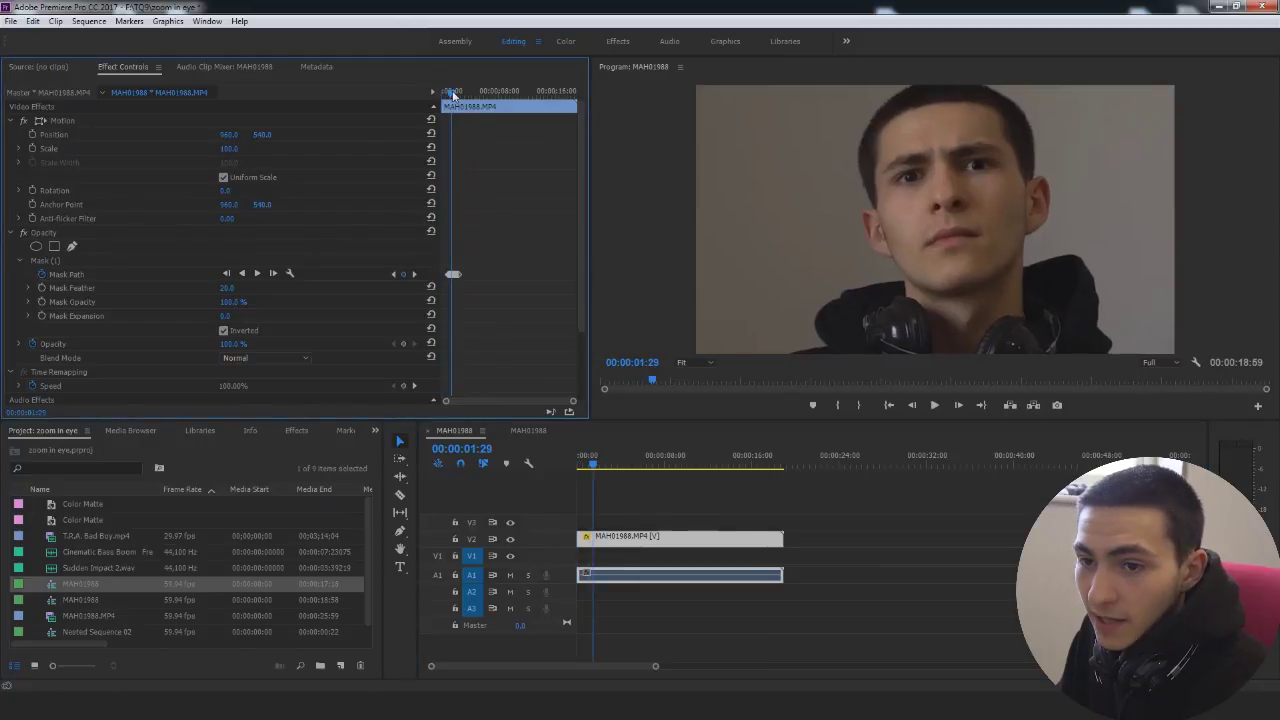
drag(576, 402, 533, 403)
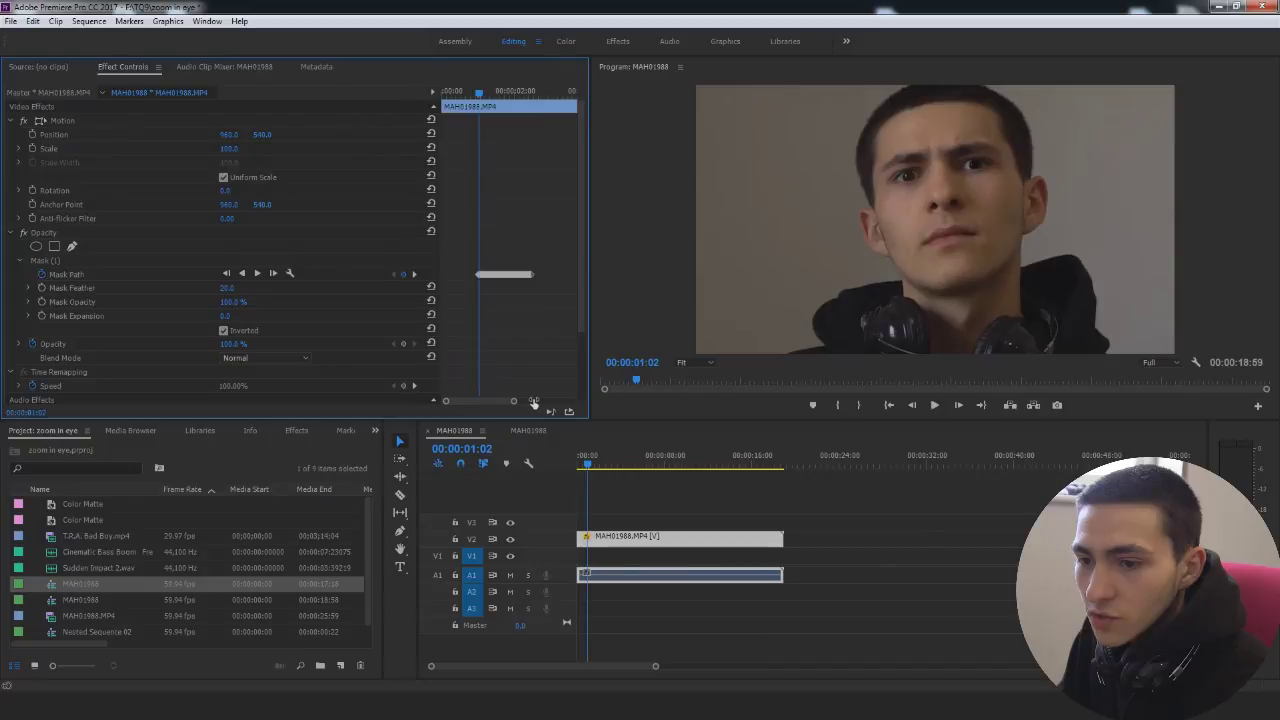
drag(597, 586, 572, 575)
click(613, 589)
click(619, 540)
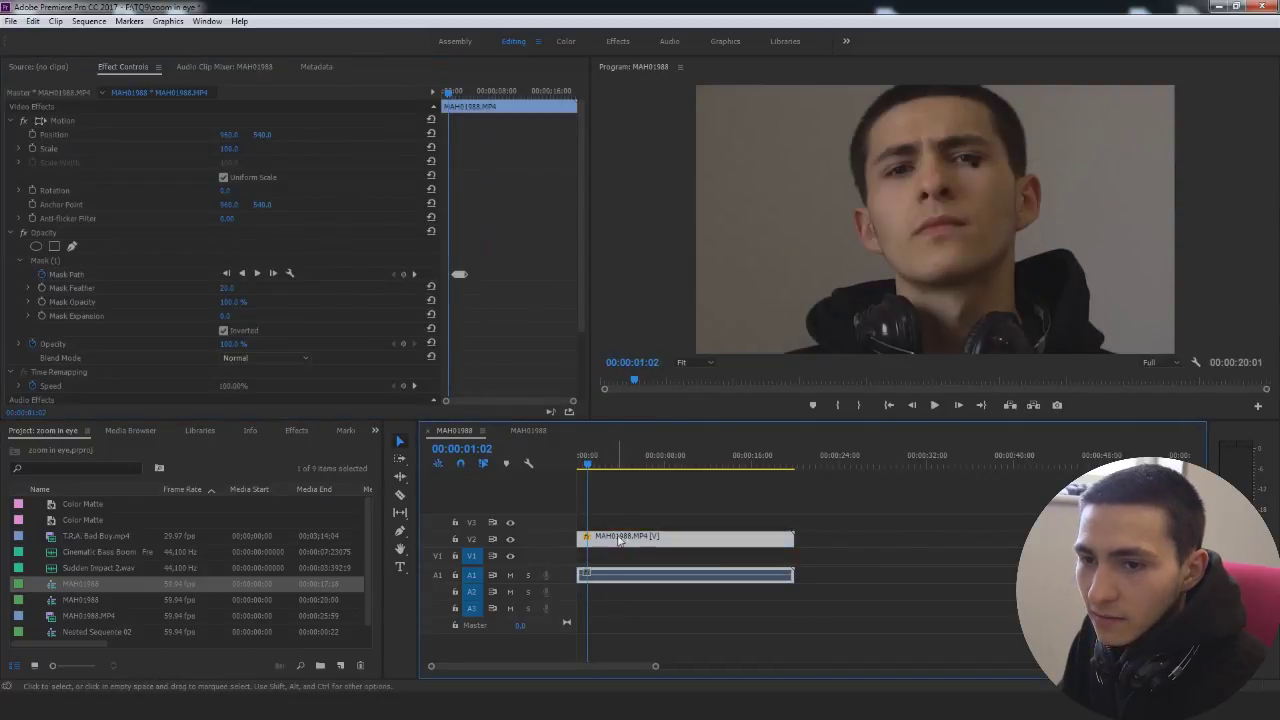
Step: Move the playhead to 00:00:02:04 near the first Mask Path keyframe, display the eye mask outline, and deselect the clip
click(454, 92)
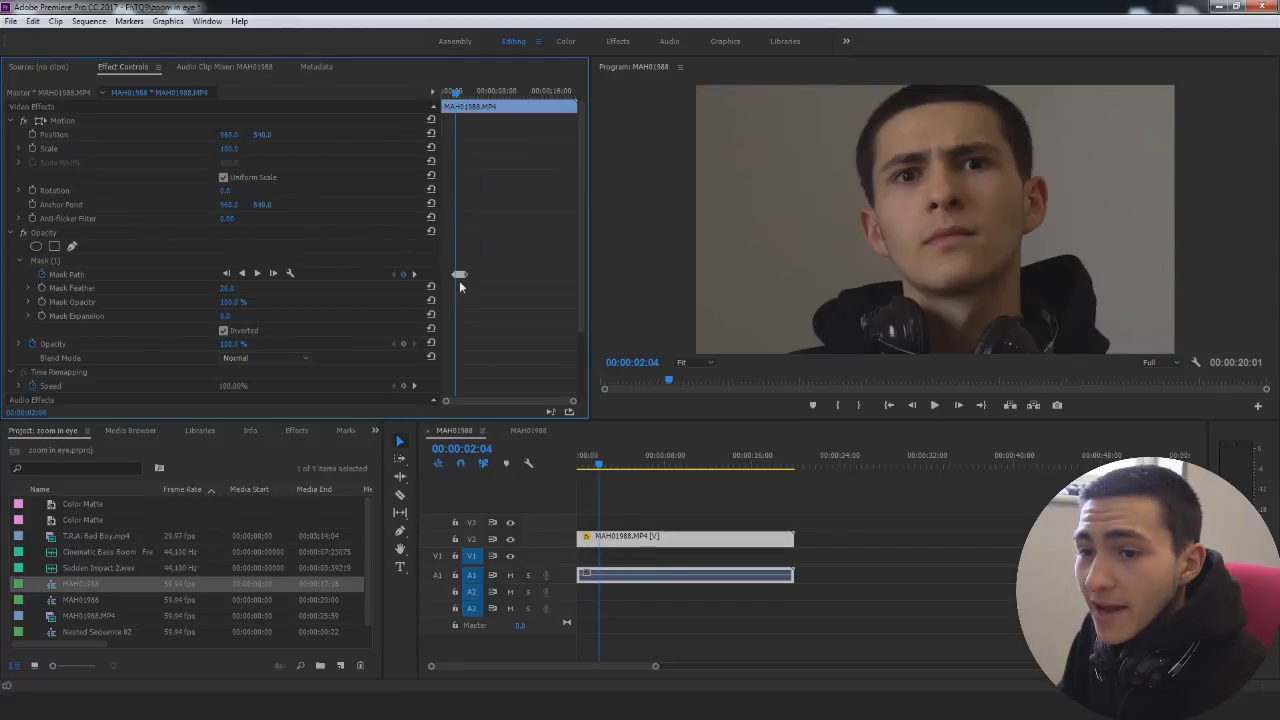
click(61, 261)
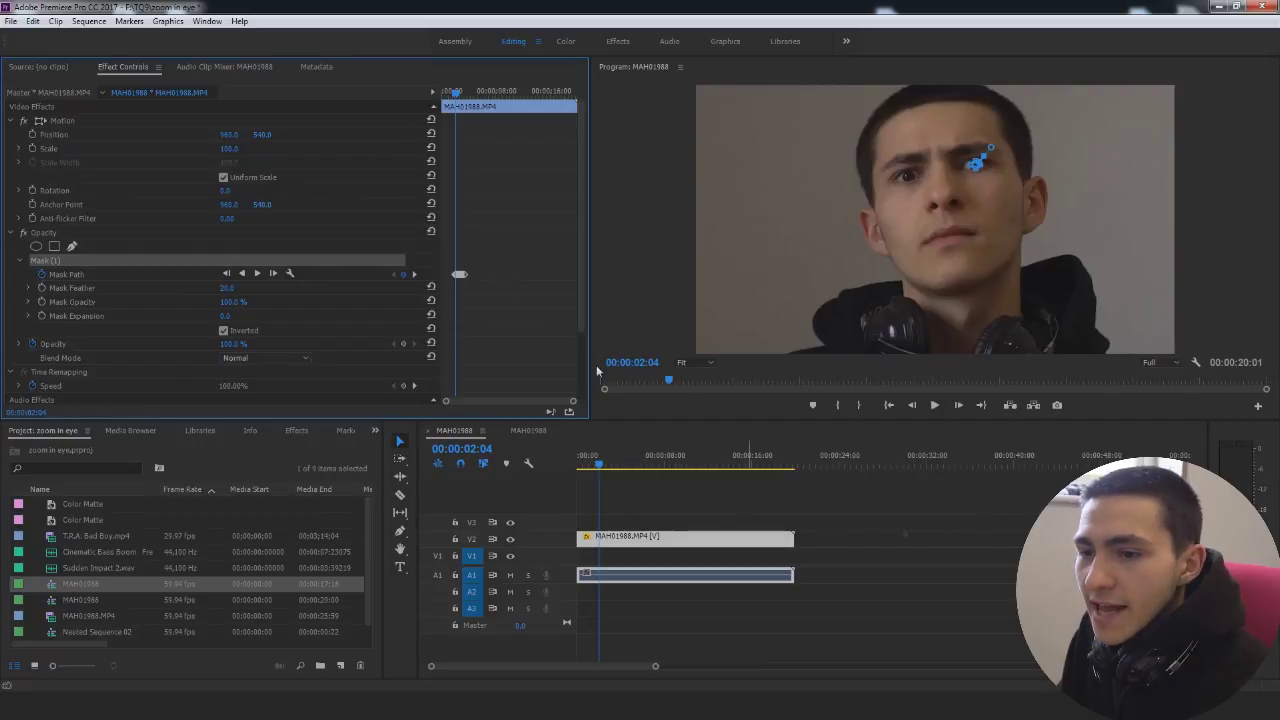
click(956, 544)
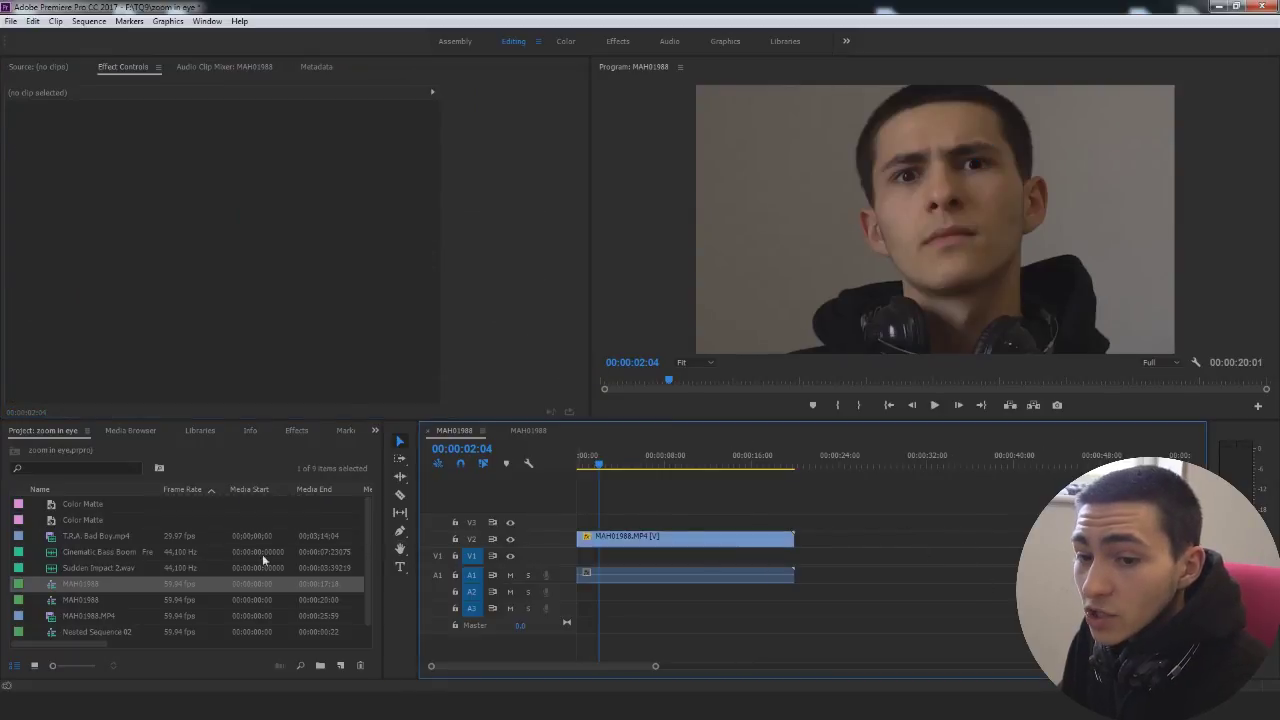
Step: Add T.R.A. Bad Boy.mp4 to track V1 beyond the face clip and remove its footage before 00:00:53:41
drag(52, 540, 850, 556)
drag(930, 462, 1134, 458)
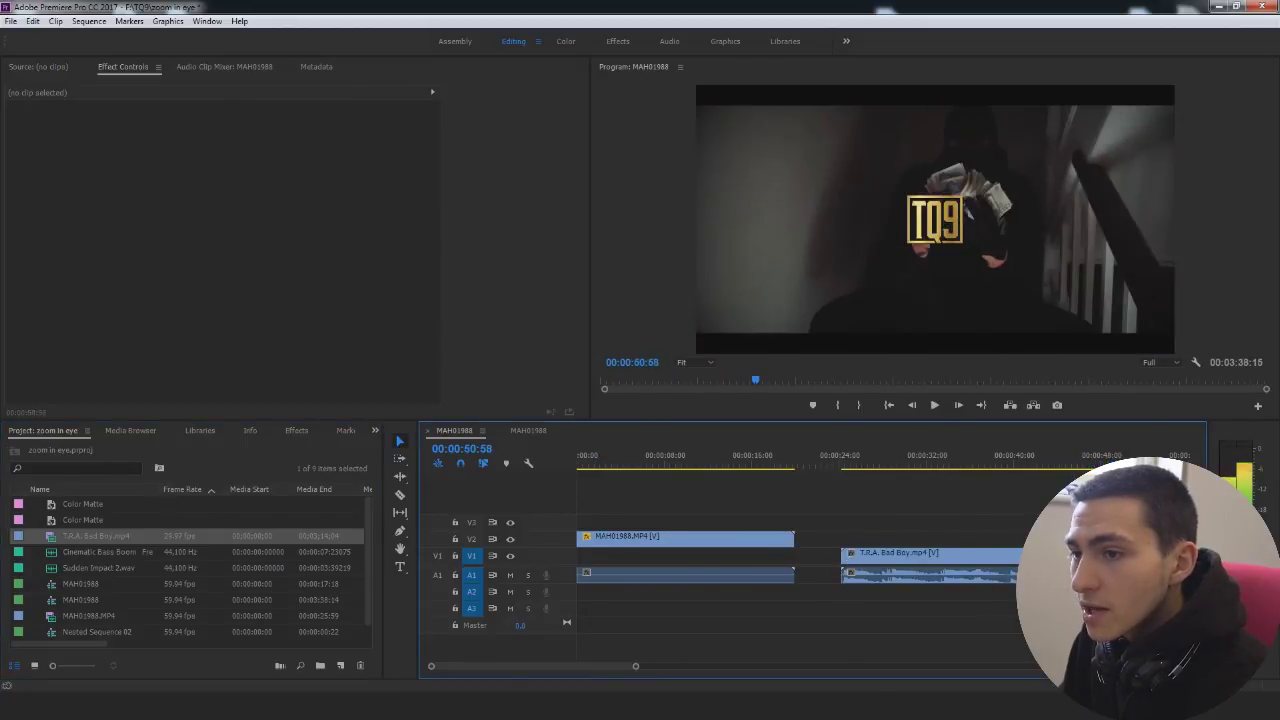
drag(635, 666, 734, 668)
drag(826, 460, 842, 461)
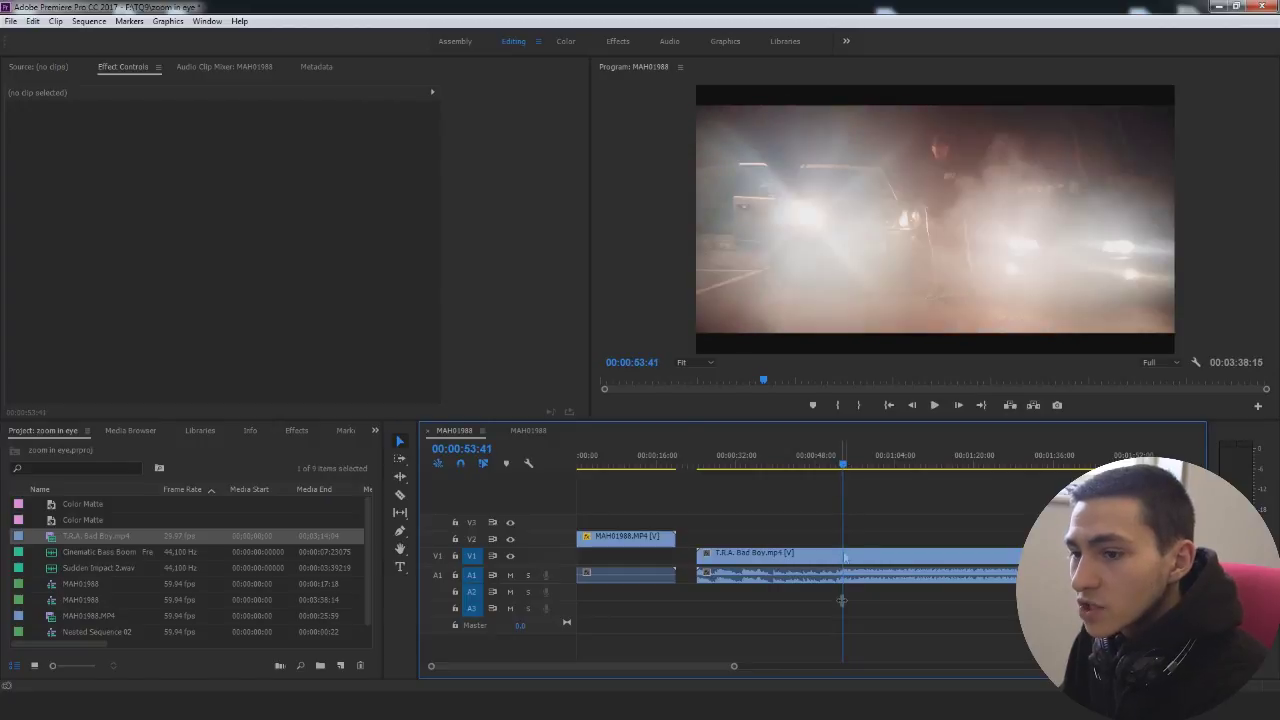
click(848, 556)
Step: Unlink and delete the audio of T.R.A. Bad Boy.mp4, and move its video to the sequence start on V1
right_click(887, 556)
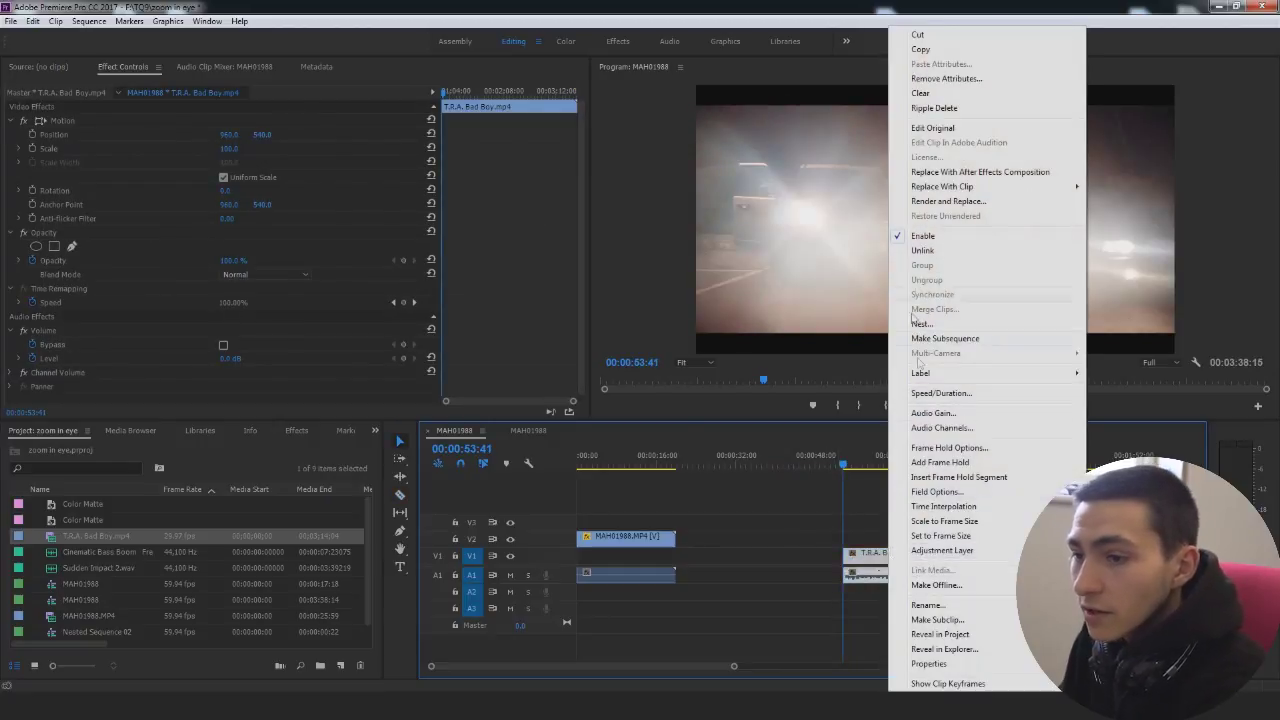
click(922, 250)
click(922, 600)
drag(921, 560, 665, 557)
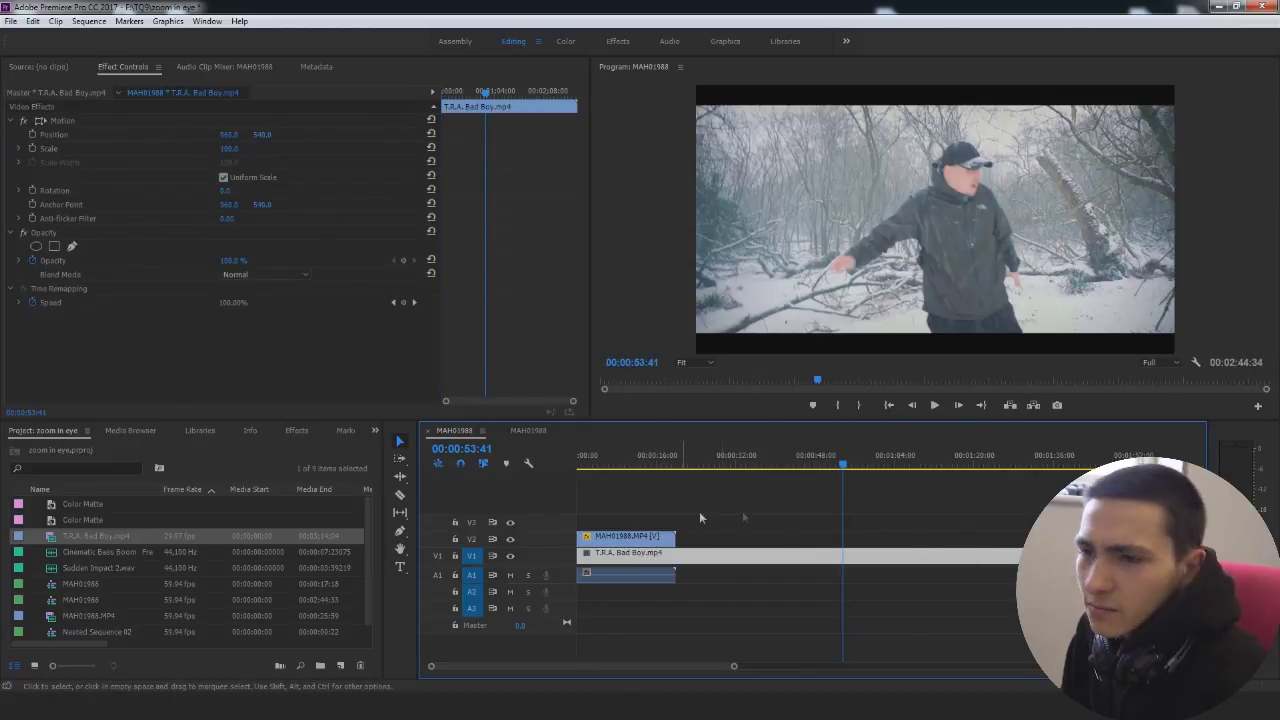
Step: Cut T.R.A. Bad Boy.mp4 just before 00:00:48:00, delete the earlier part, and play the remaining clip's opening
click(775, 526)
drag(668, 452, 812, 477)
key(c)
click(814, 555)
key(v)
click(798, 560)
key(Delete)
key(space)
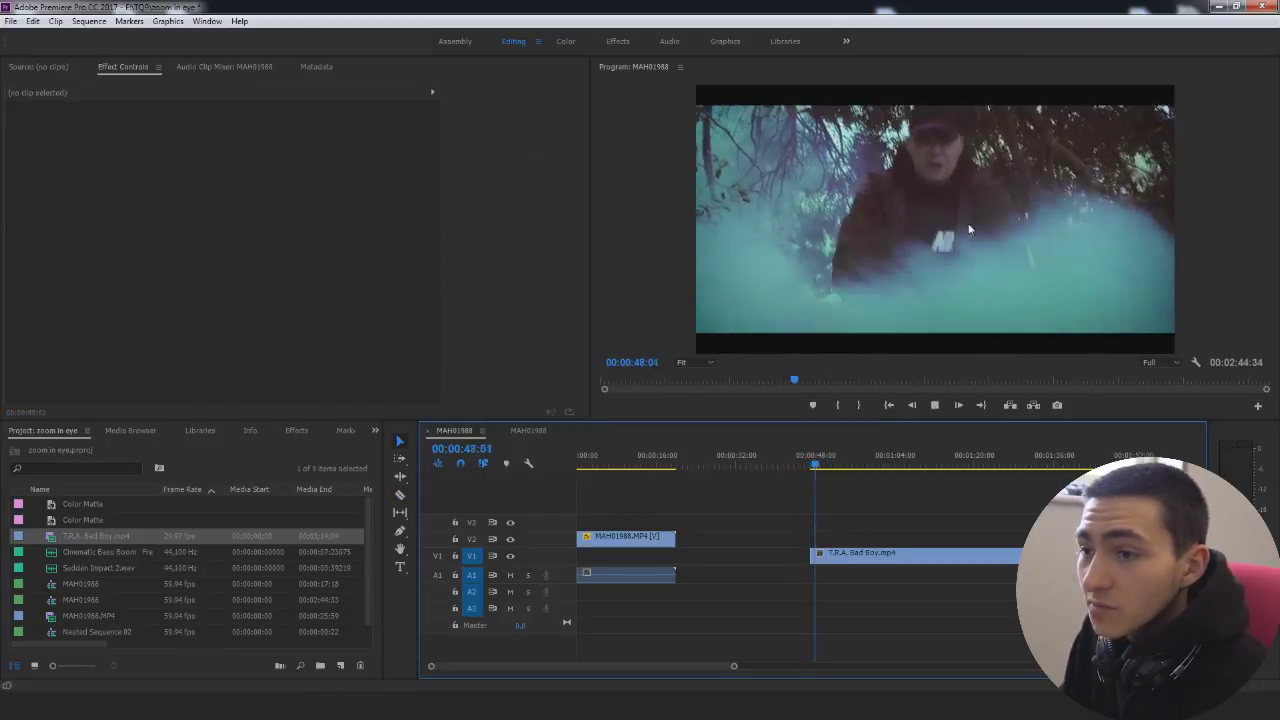
key(space)
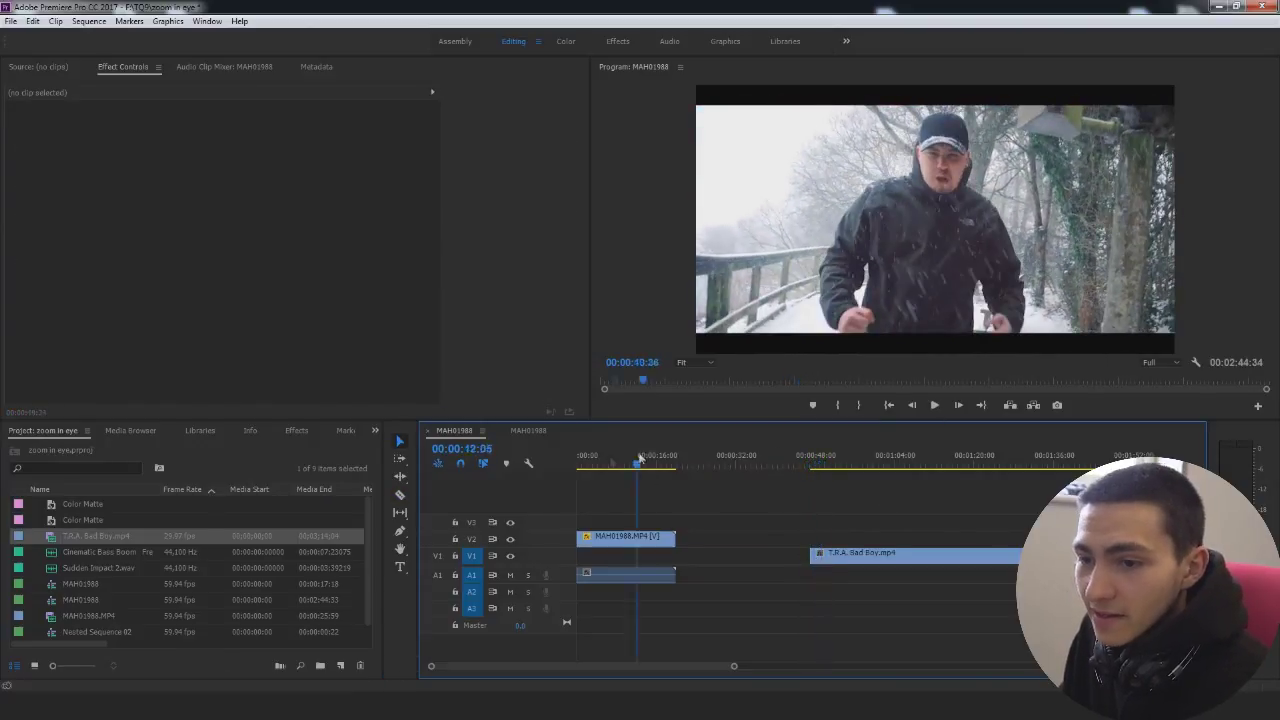
Step: Place the playhead at 00:00:02:04, where the mask tracking begins, and move T.R.A. Bad Boy.mp4 on V1 to start there
key(Home)
click(640, 545)
click(455, 92)
drag(573, 405, 527, 405)
drag(836, 553, 614, 553)
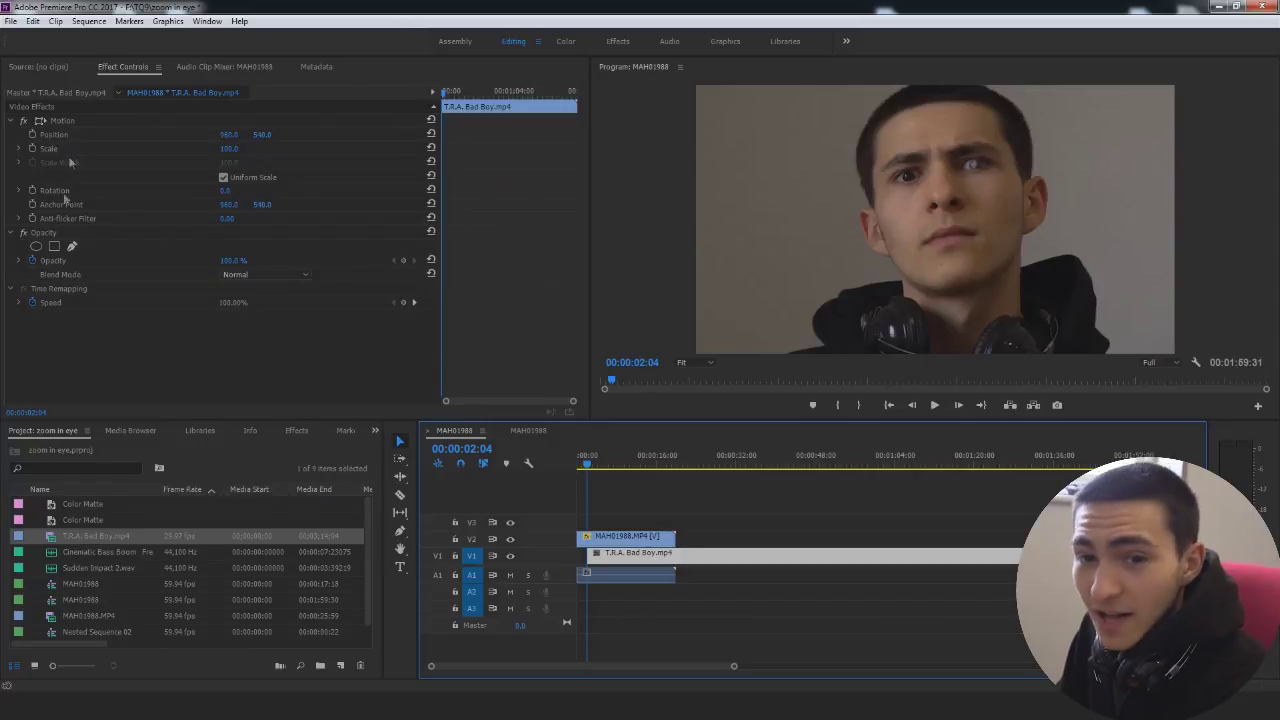
Step: Hide and show track V2 to check the footage behind the eye, and enlarge the view of MAH01988.MP4's Mask Path keyframes
click(622, 538)
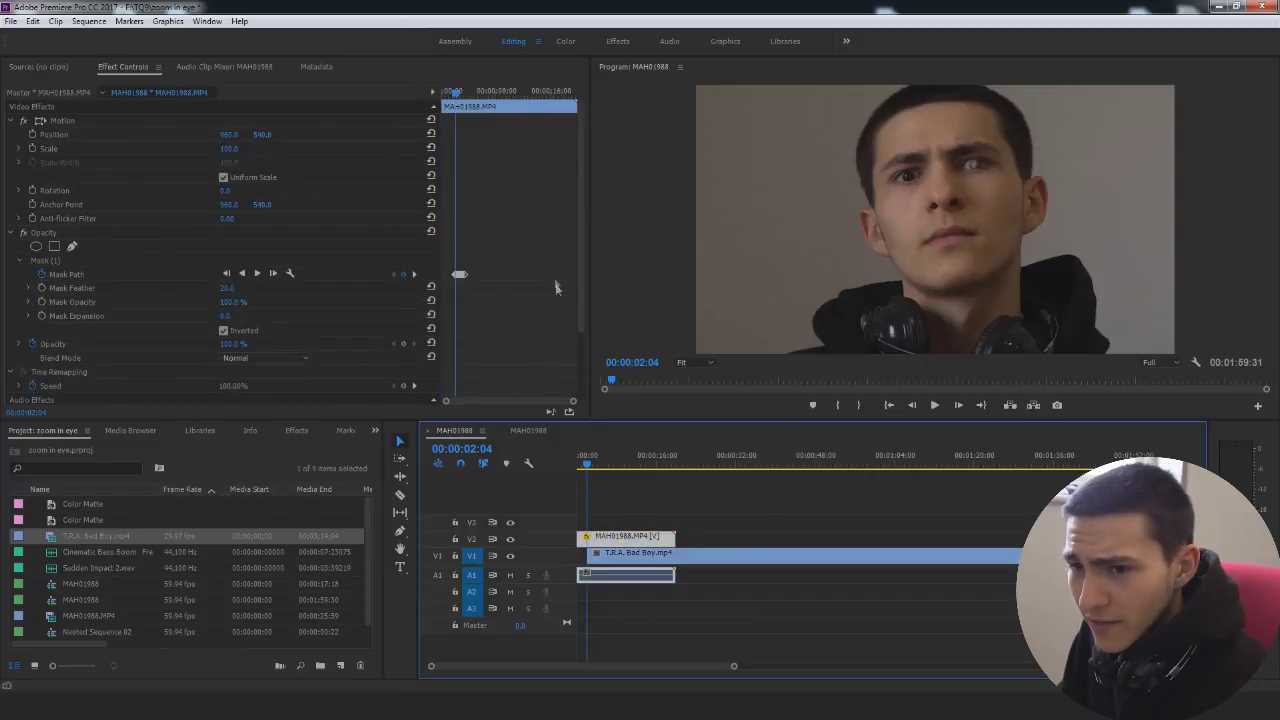
drag(575, 403, 543, 405)
click(698, 556)
click(510, 538)
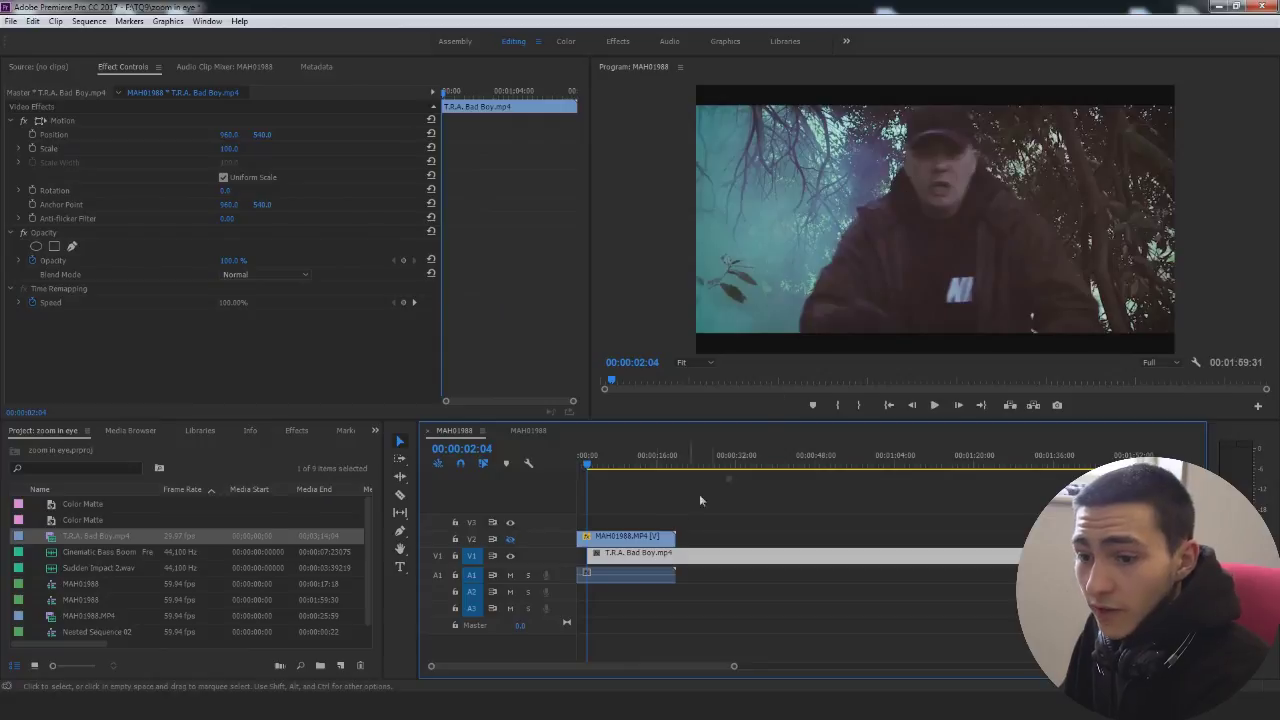
click(612, 539)
click(510, 539)
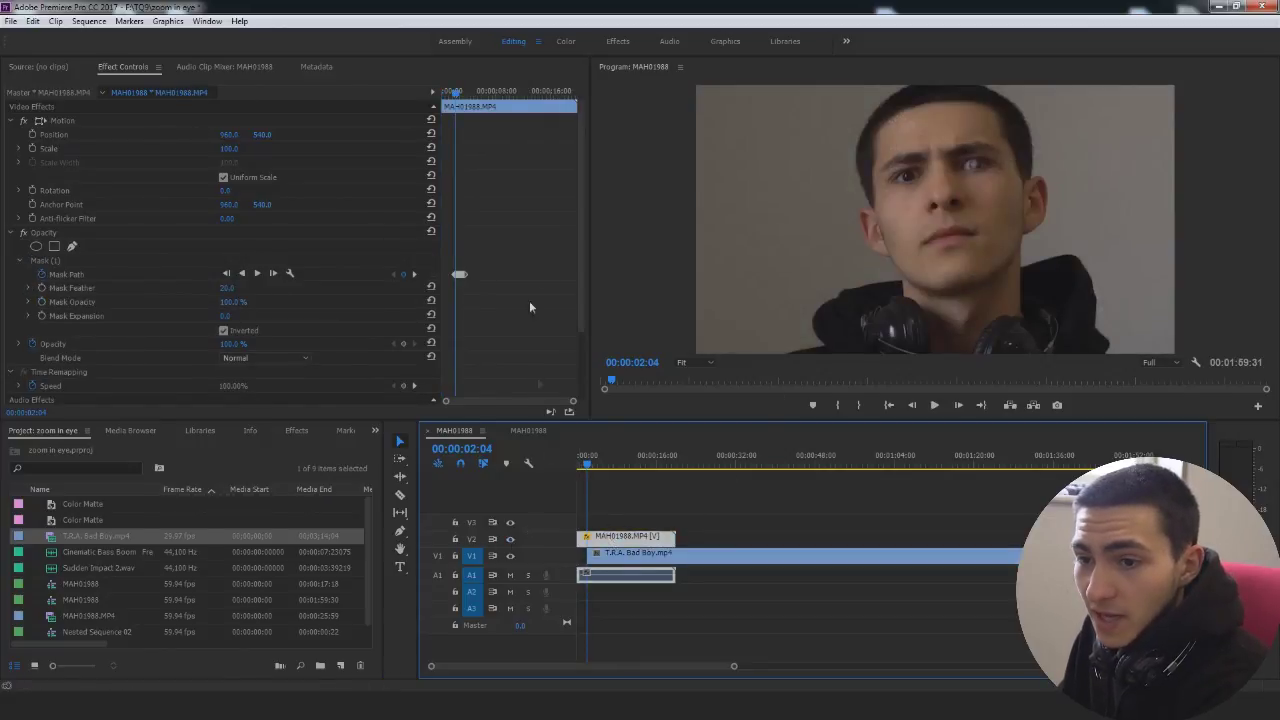
drag(568, 396, 564, 367)
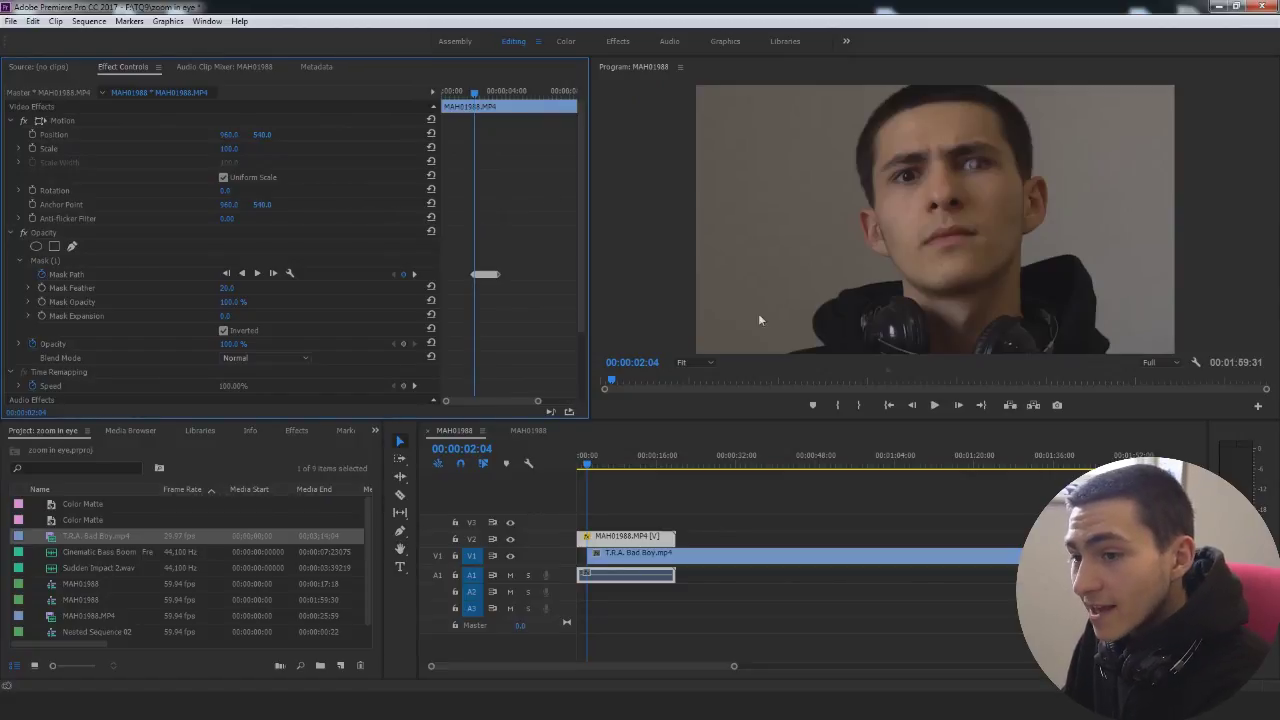
Step: Advance the playhead frame by frame to 00:00:02:14, enlarge the keyframe view, and select the eye mask
click(959, 406)
click(959, 406)
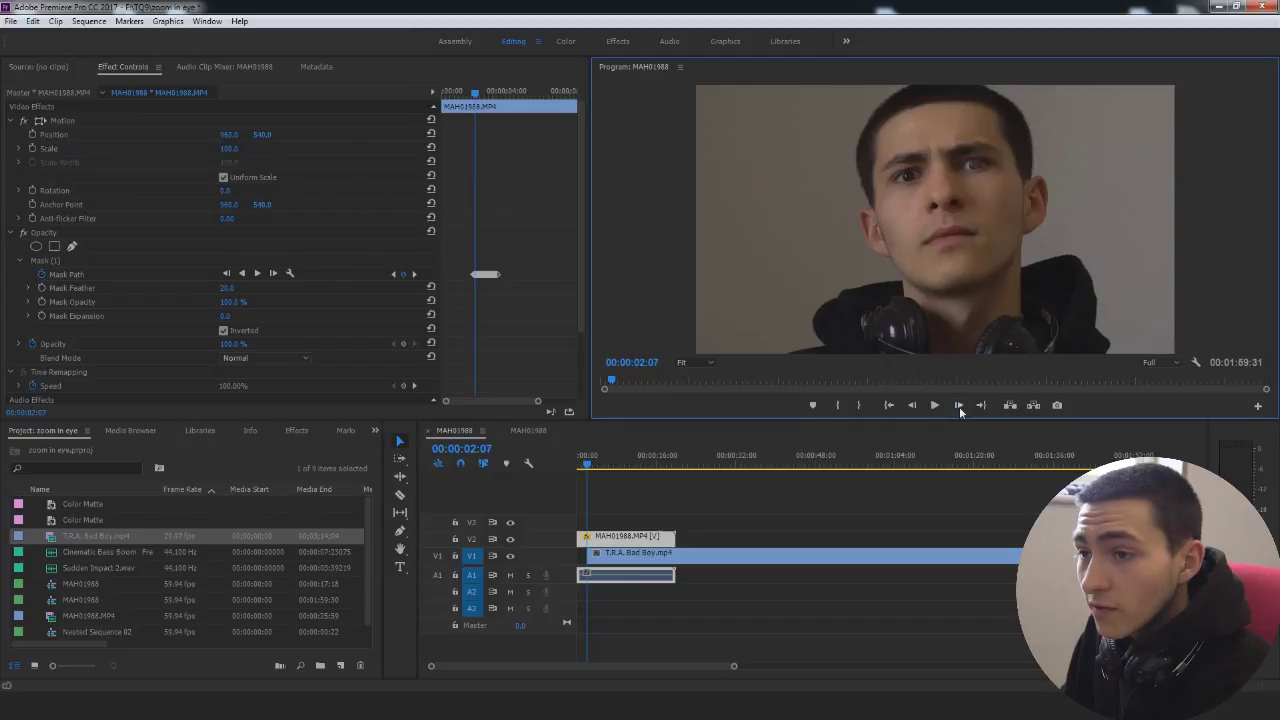
click(959, 406)
click(959, 406)
click(959, 406)
click(959, 405)
click(959, 406)
click(959, 406)
drag(535, 403, 490, 403)
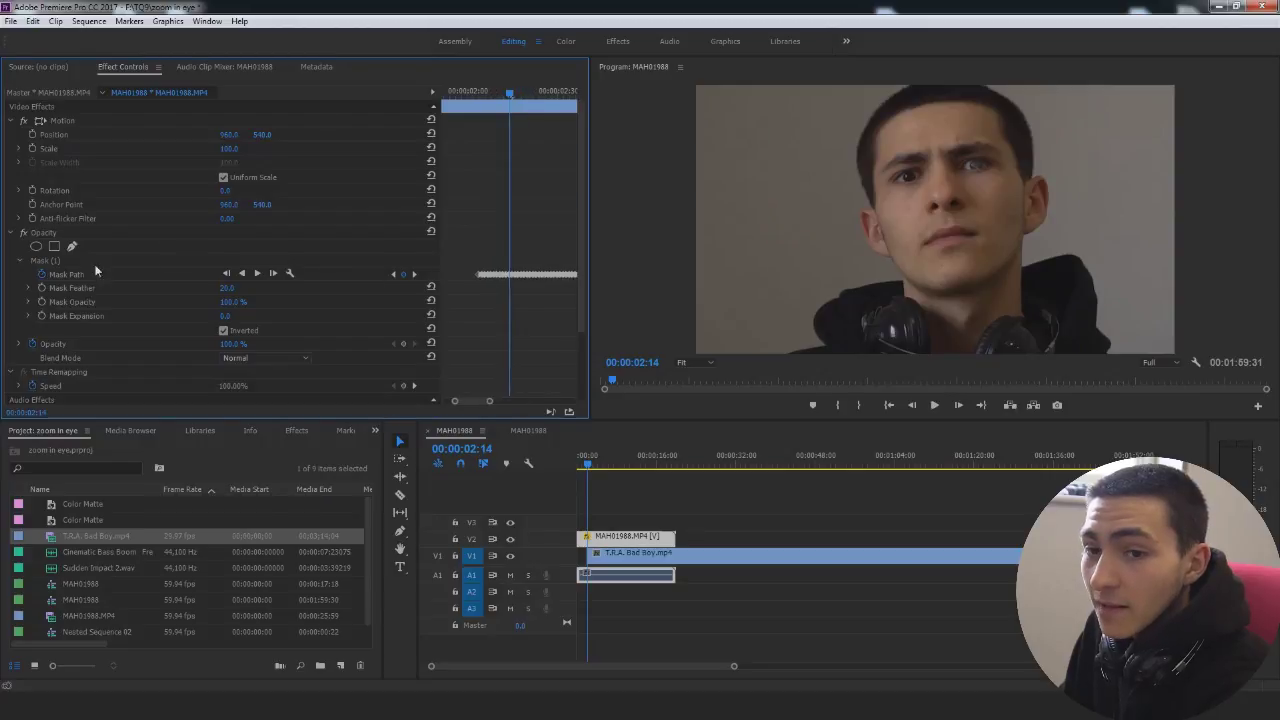
click(52, 262)
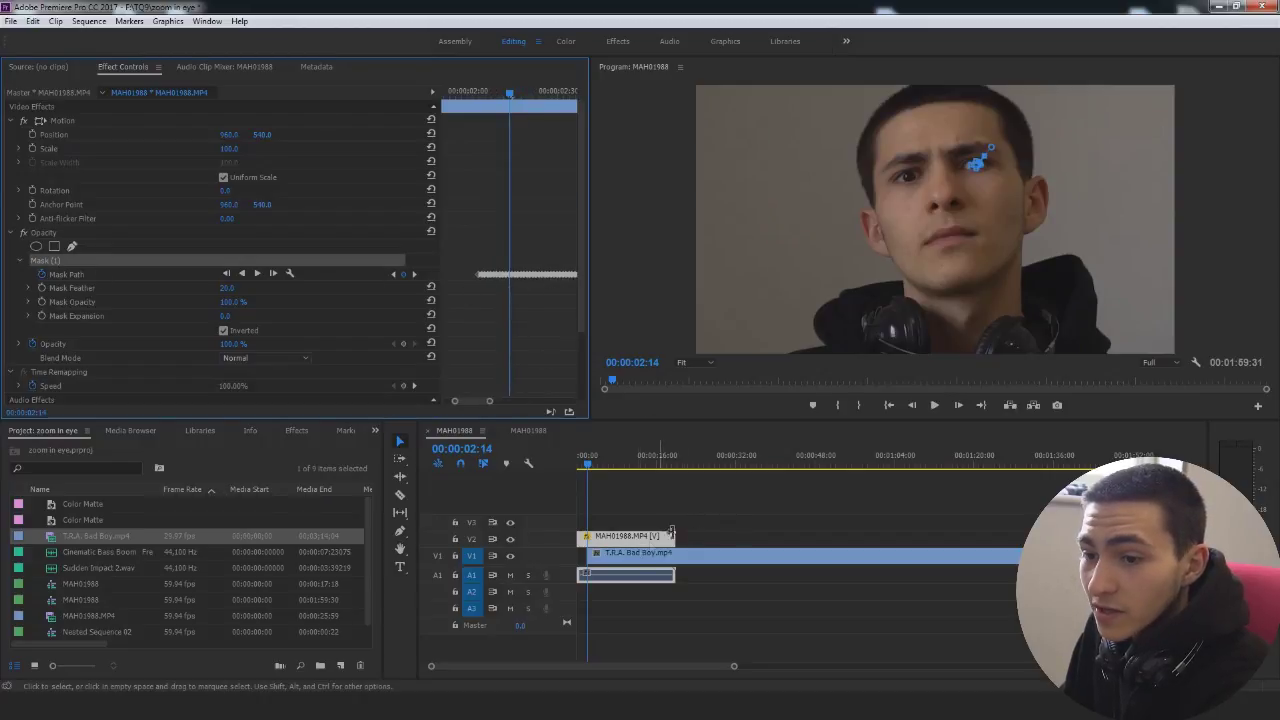
Step: Enable Scale and Position keyframing on T.R.A. Bad Boy.mp4 with the playhead at 00:00:02:14, and select the MAH01988.MP4 clip
click(655, 556)
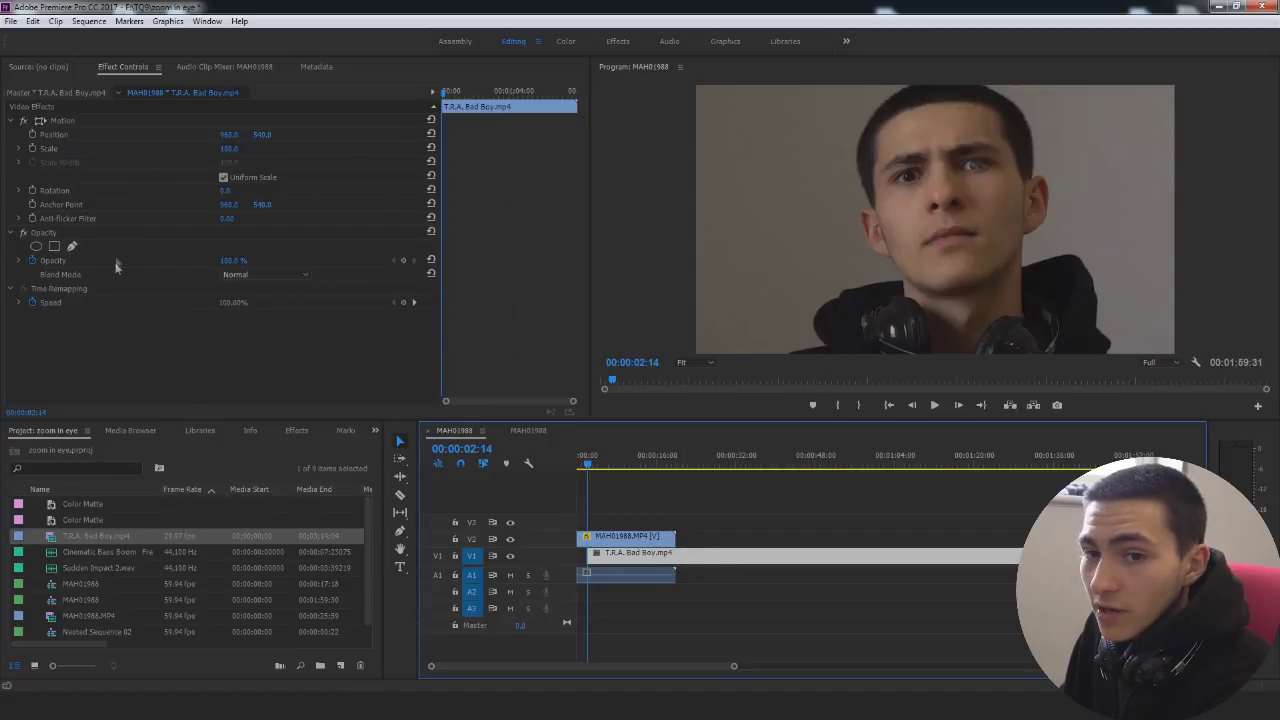
click(33, 149)
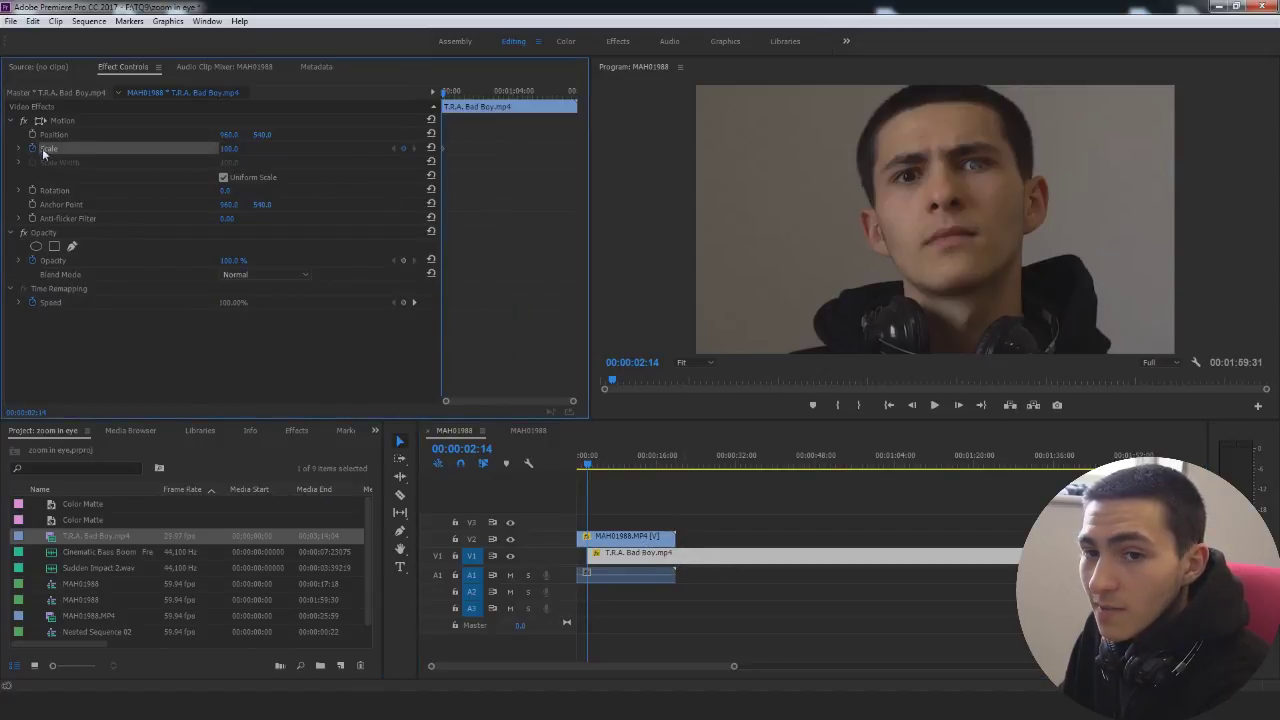
click(32, 135)
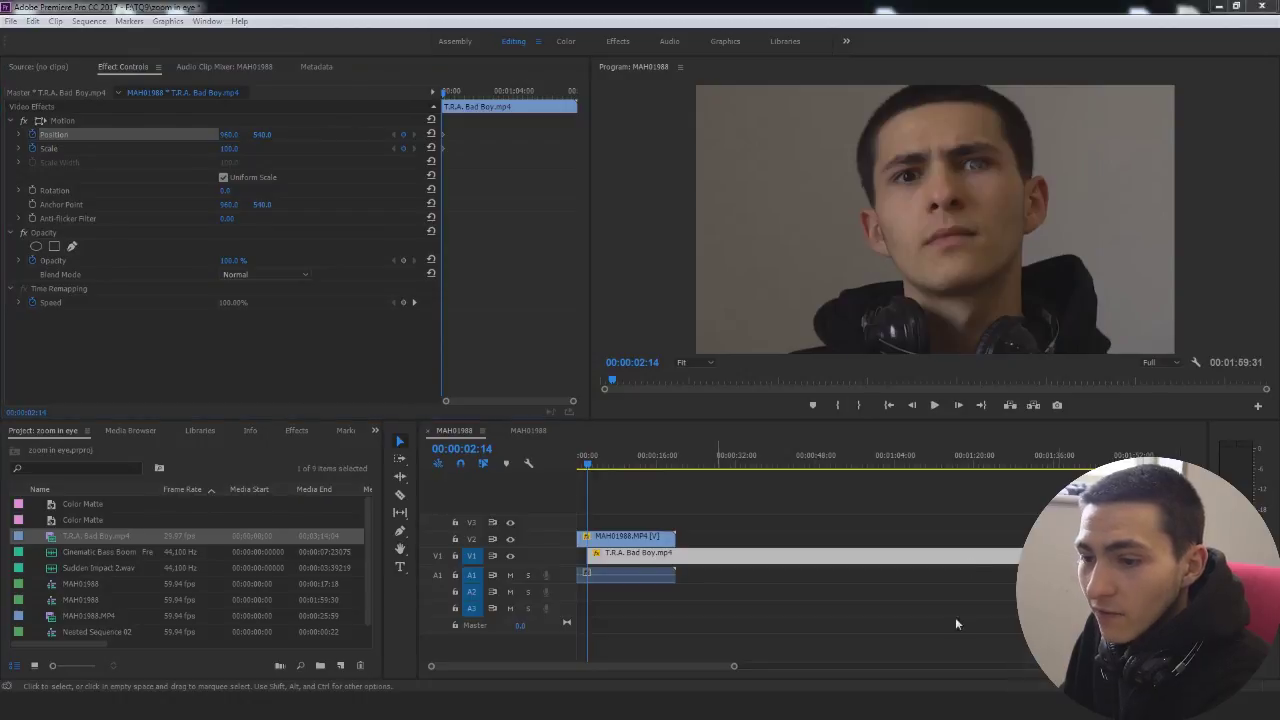
click(630, 537)
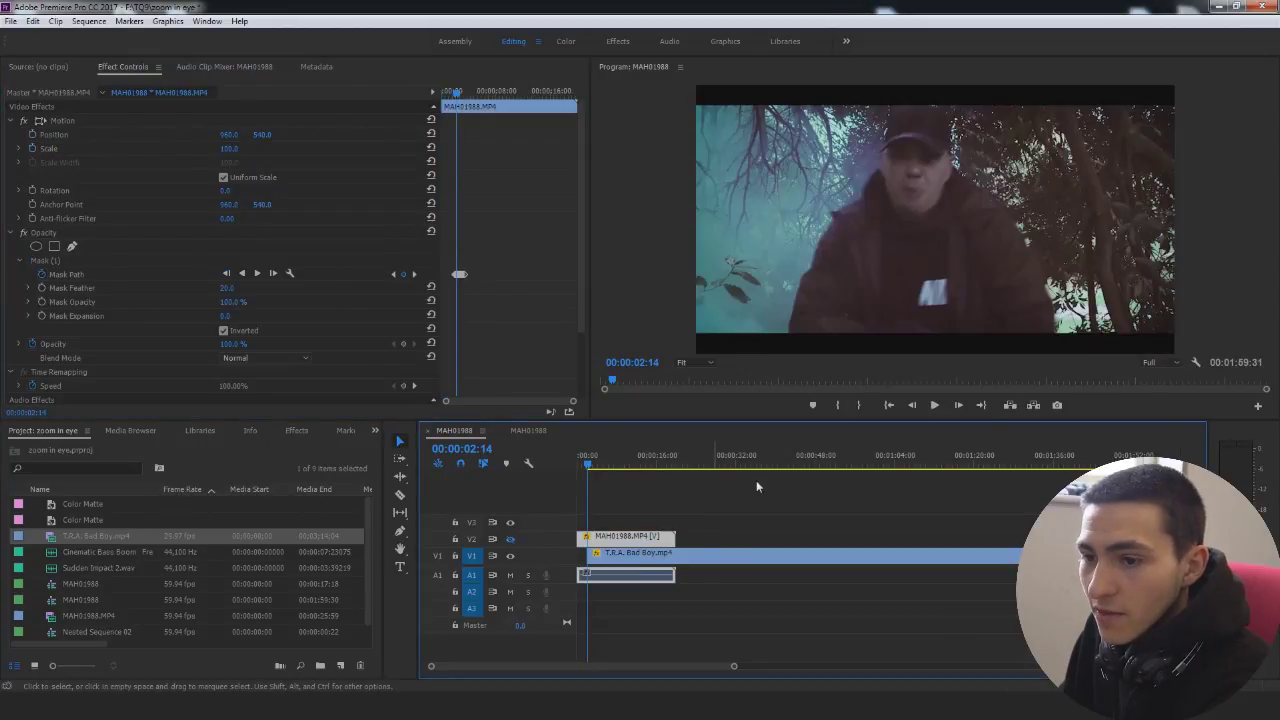
Step: Set the Scale of T.R.A. Bad Boy.mp4 to 120 at the 00:00:02:14 keyframe
click(682, 554)
click(230, 149)
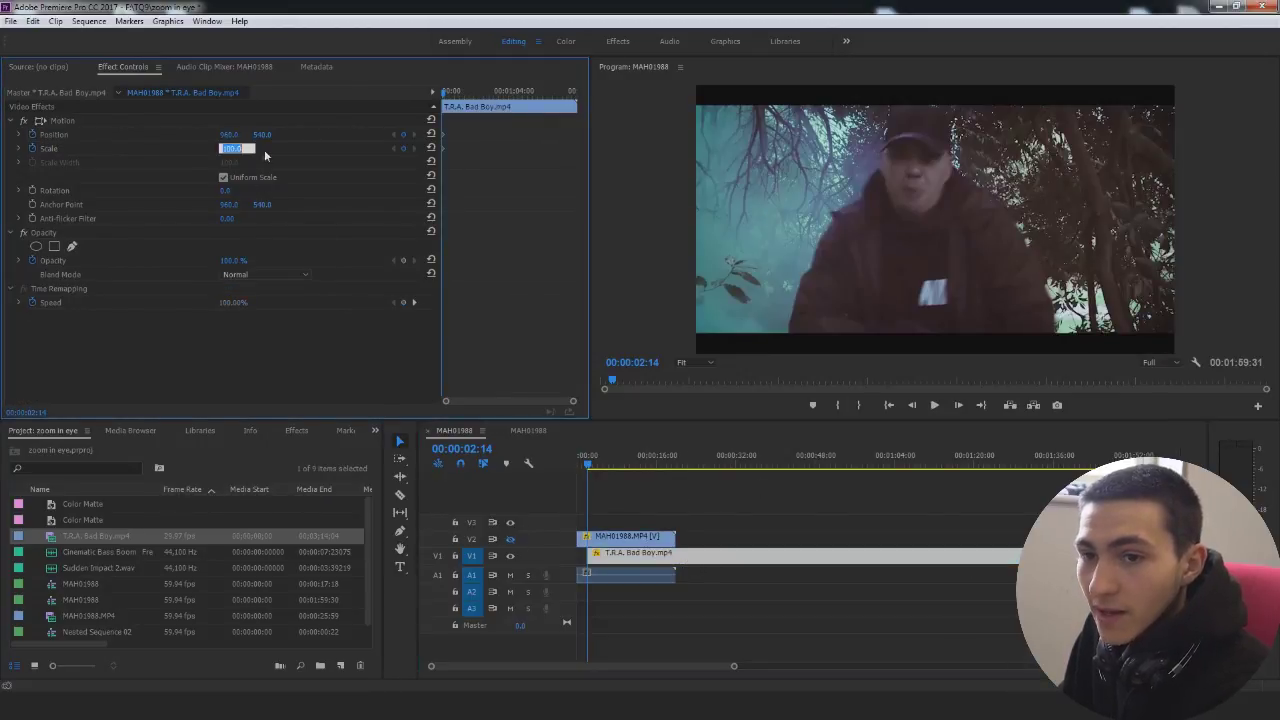
text(110)
key(Return)
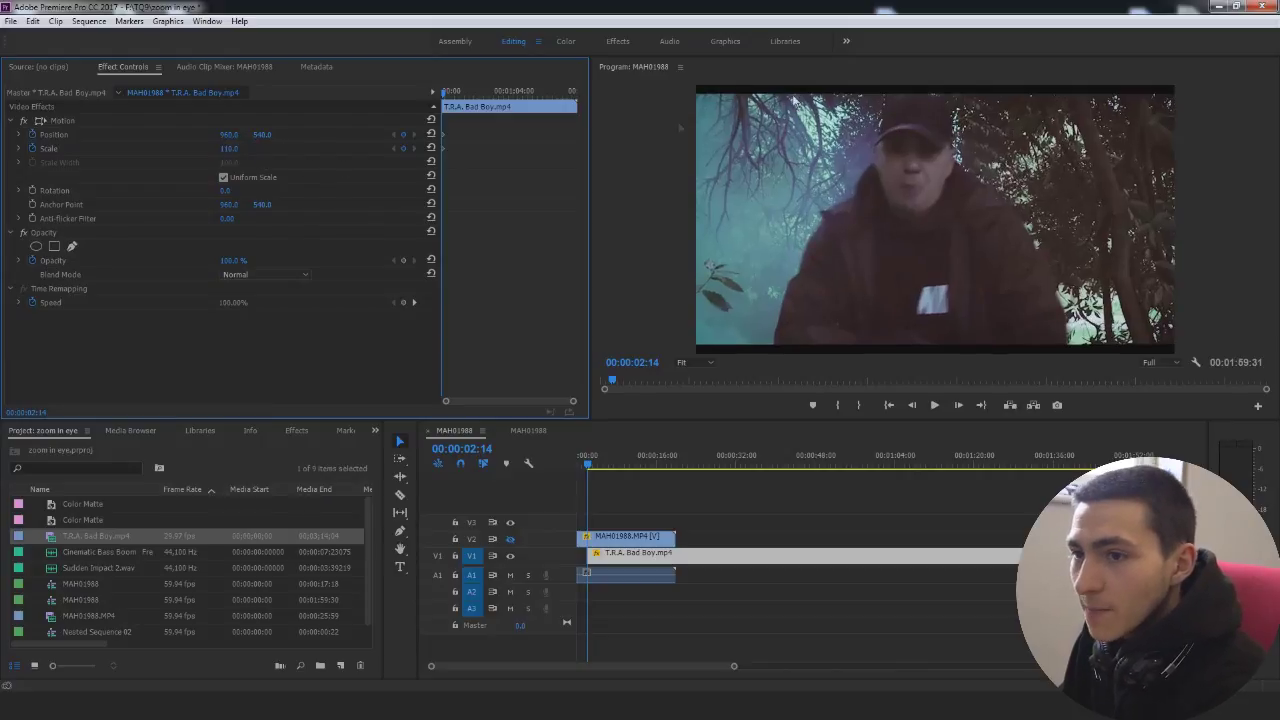
mouse_move(236, 149)
mouse_down()
mouse_move(275, 150)
mouse_move(257, 150)
mouse_up()
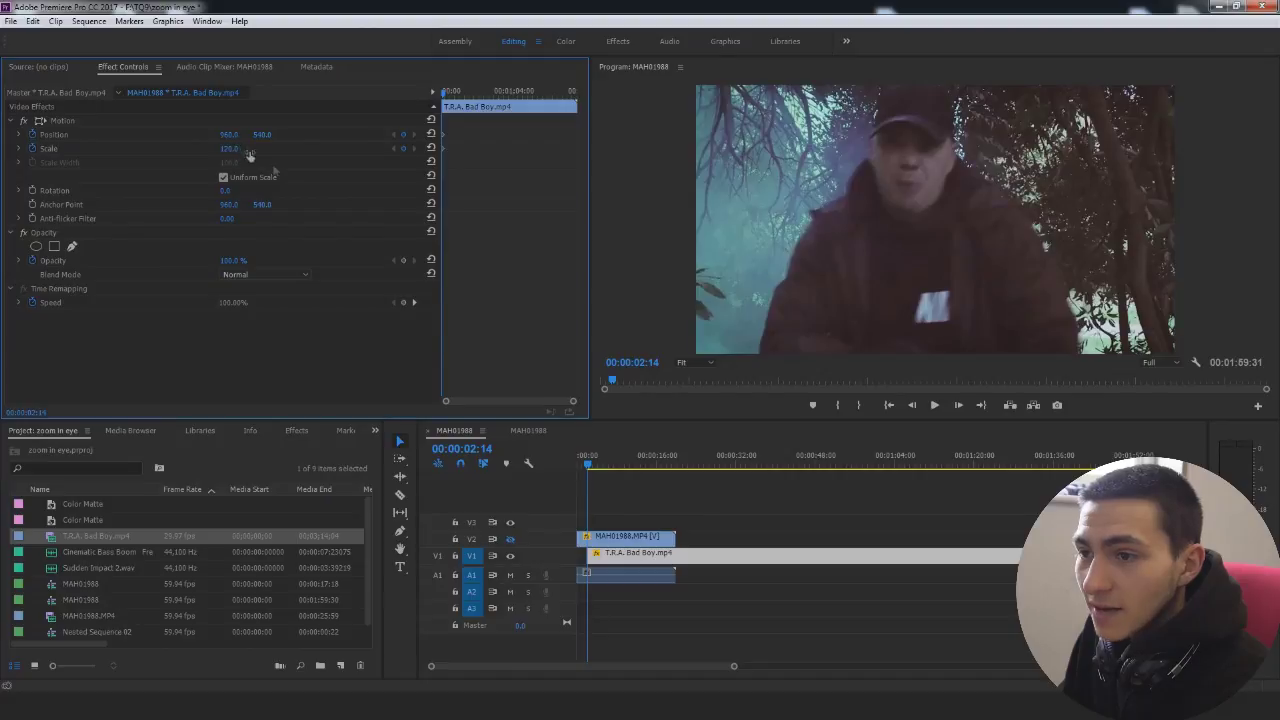
Step: Check the Position and Scale keyframes of T.R.A. Bad Boy.mp4 in an enlarged keyframe view and return the playhead to 00:00:02:04
click(610, 553)
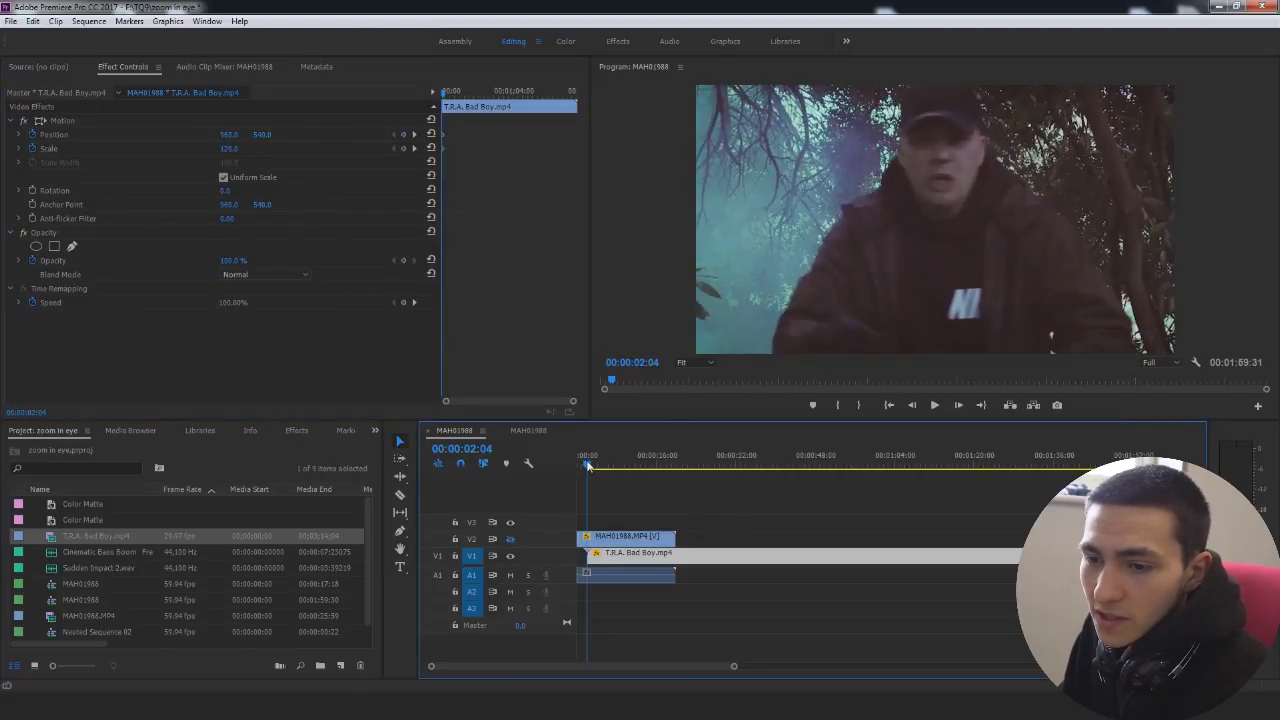
drag(573, 401, 522, 398)
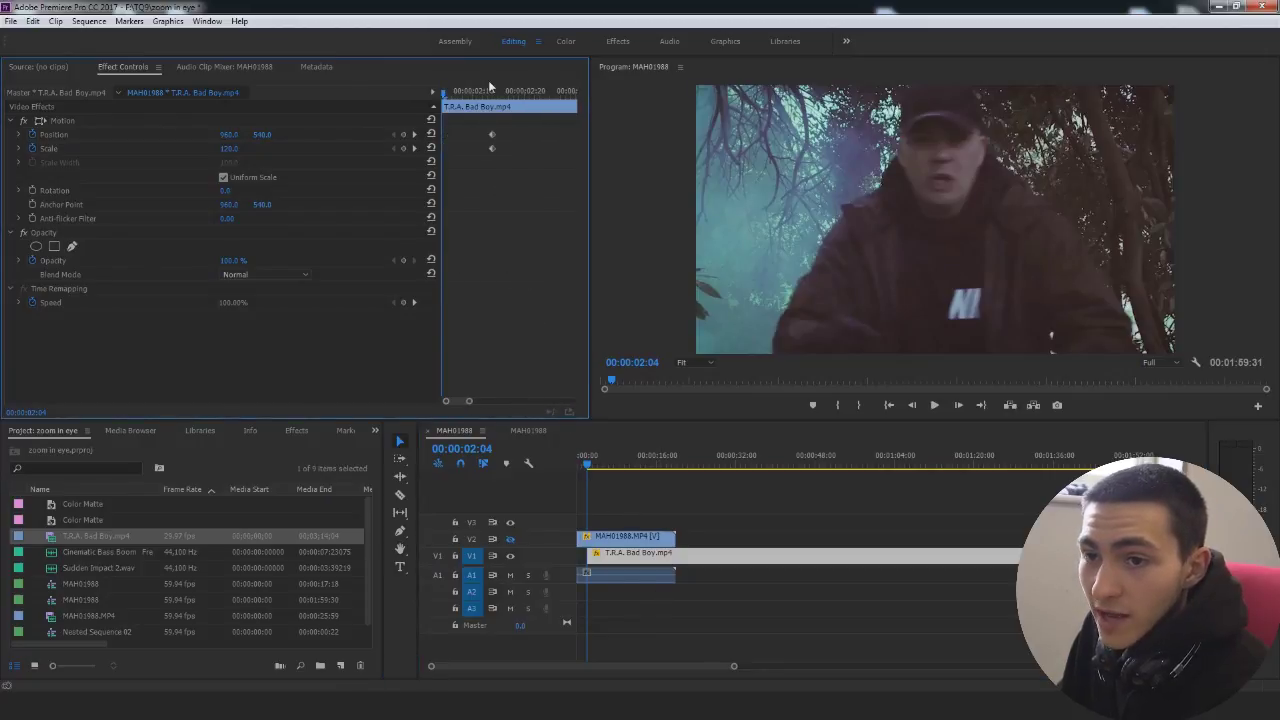
click(491, 90)
drag(491, 93, 363, 103)
Step: Make track V2 visible again and compare the playhead with the start of MAH01988.MP4's Mask Path keyframes
click(592, 536)
click(510, 539)
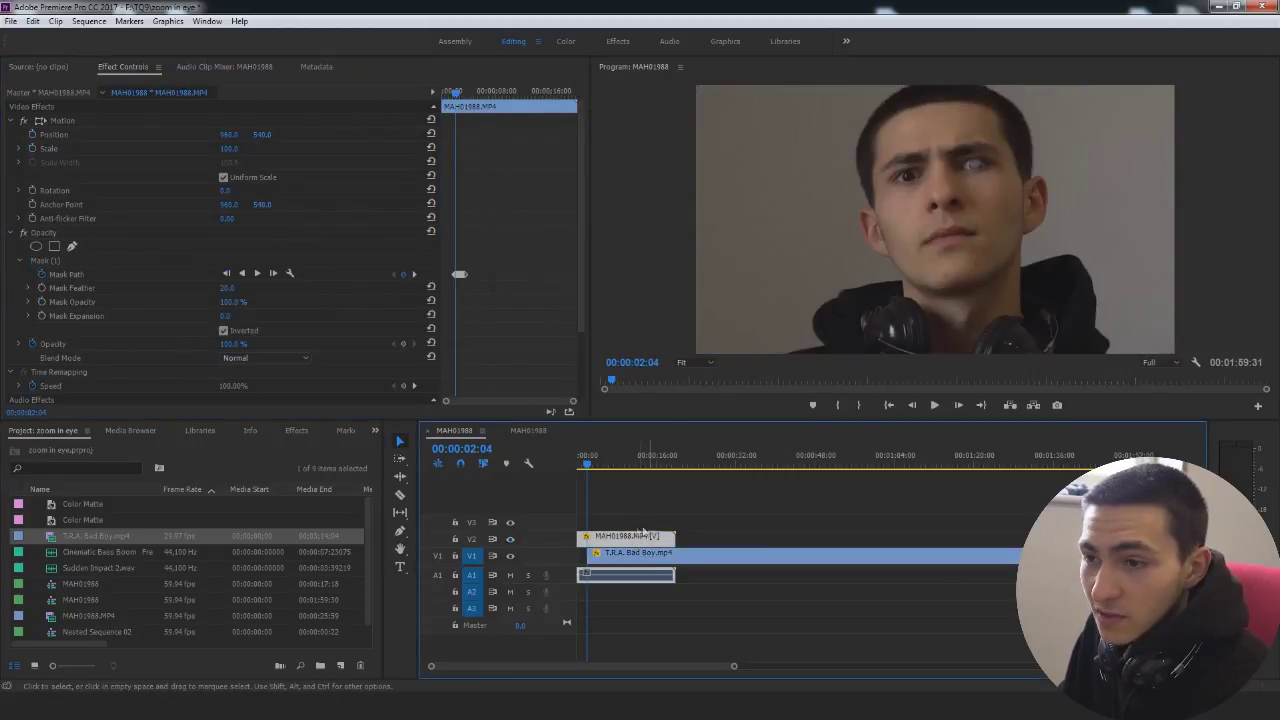
drag(575, 401, 551, 410)
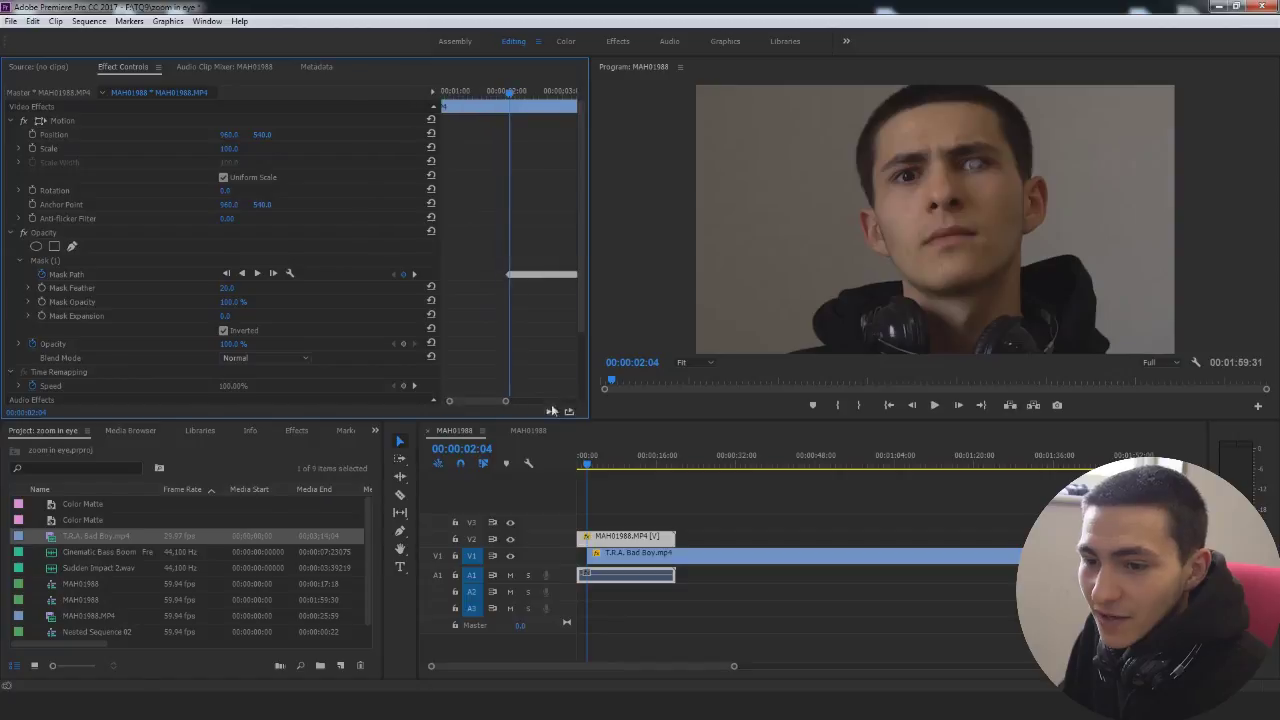
click(510, 540)
click(510, 540)
click(510, 540)
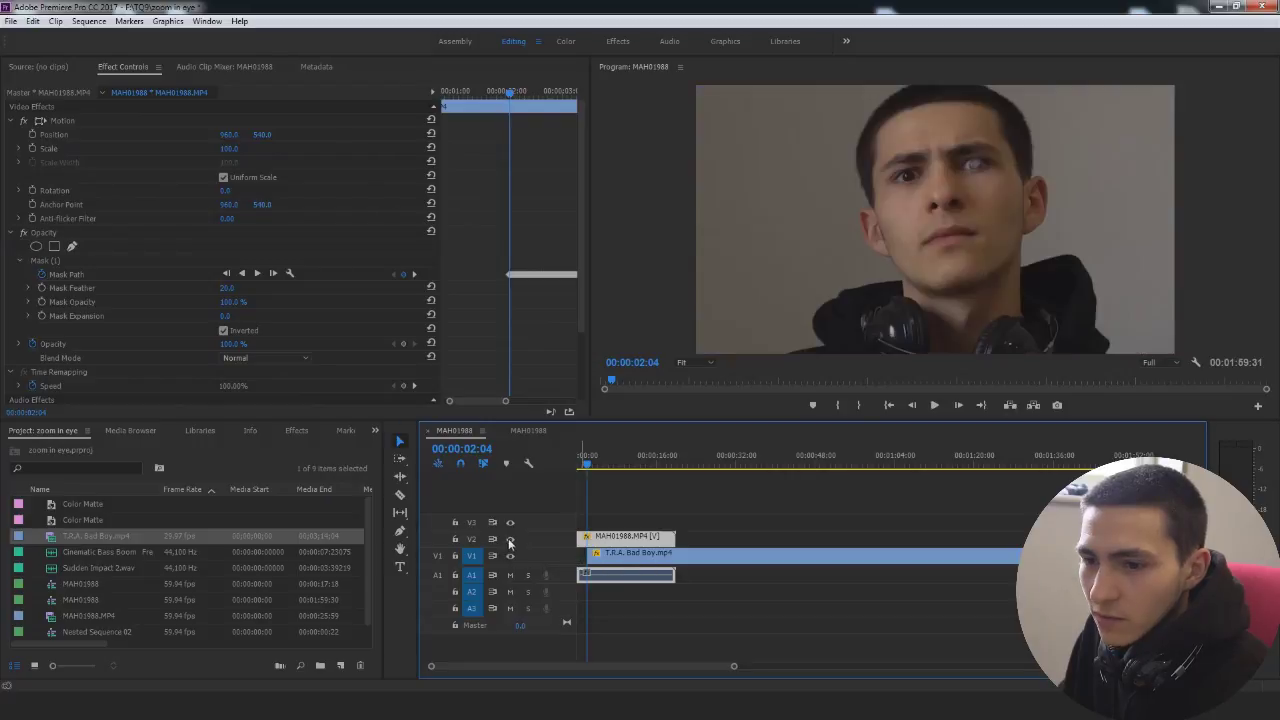
Step: Reduce the Scale of T.R.A. Bad Boy.mp4 to about 34 at 00:00:02:04 and move its frame toward the masked eye
click(619, 561)
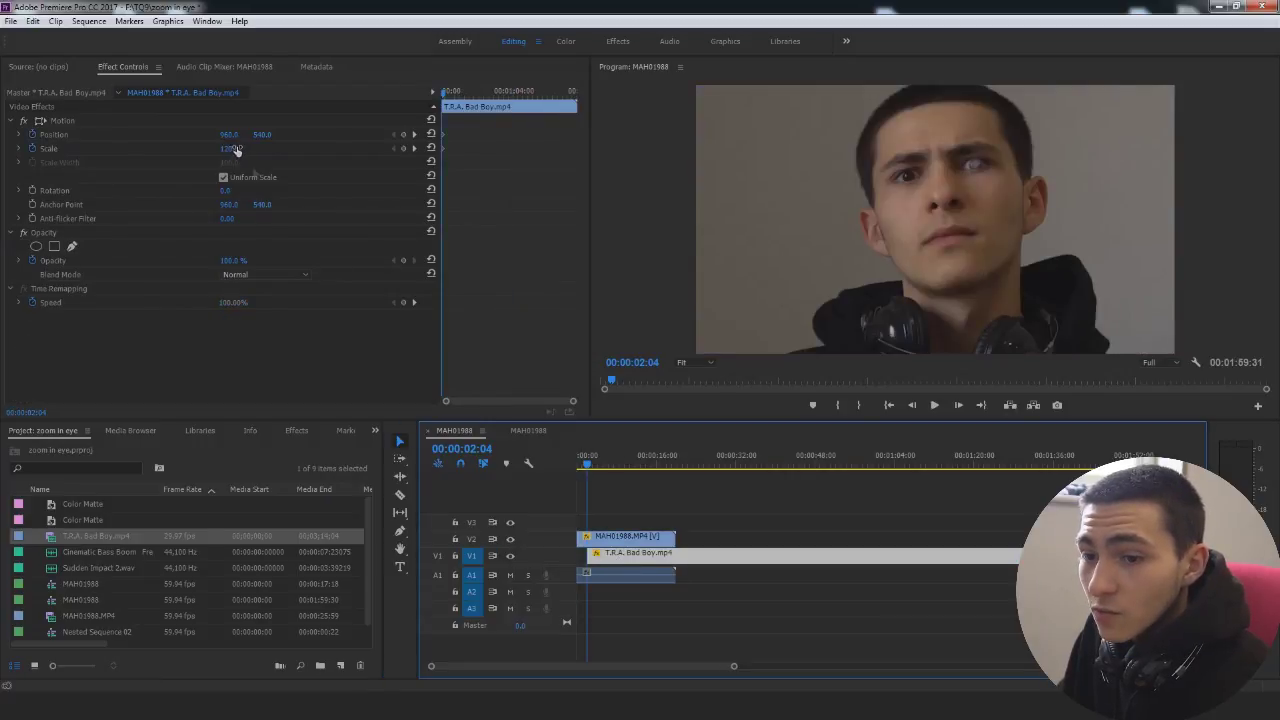
drag(231, 149, 225, 149)
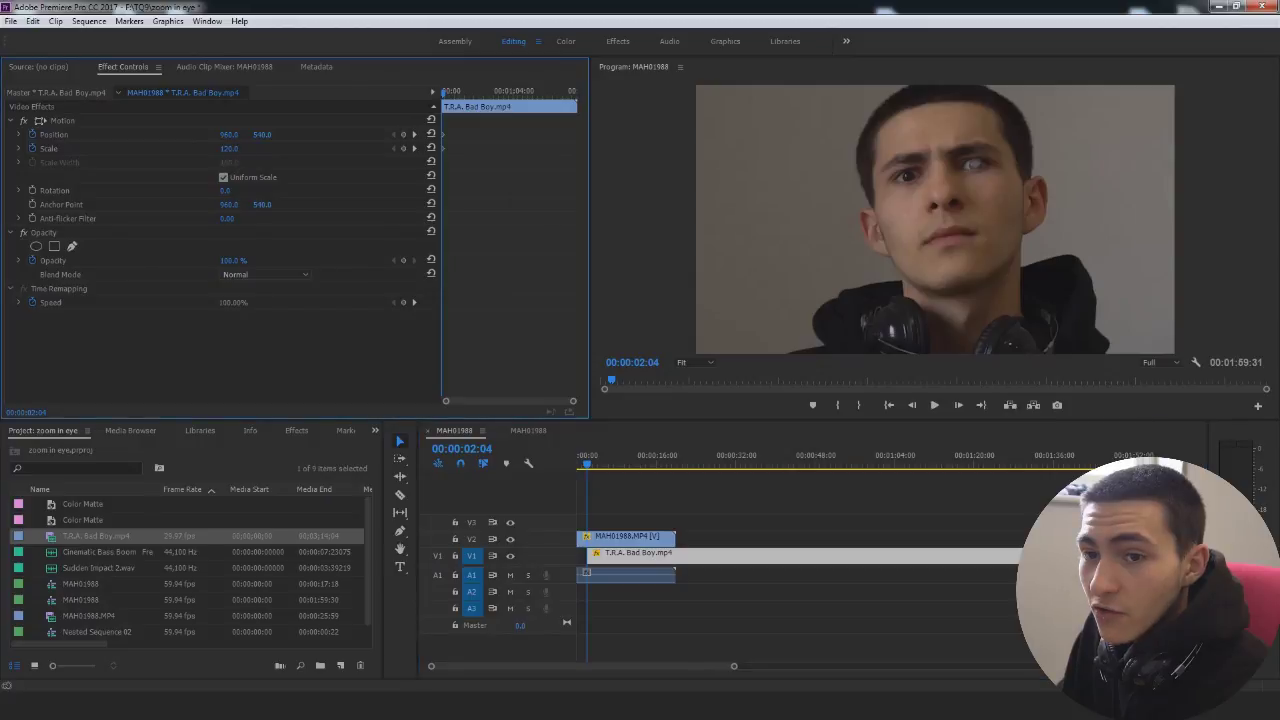
click(233, 148)
key(Return)
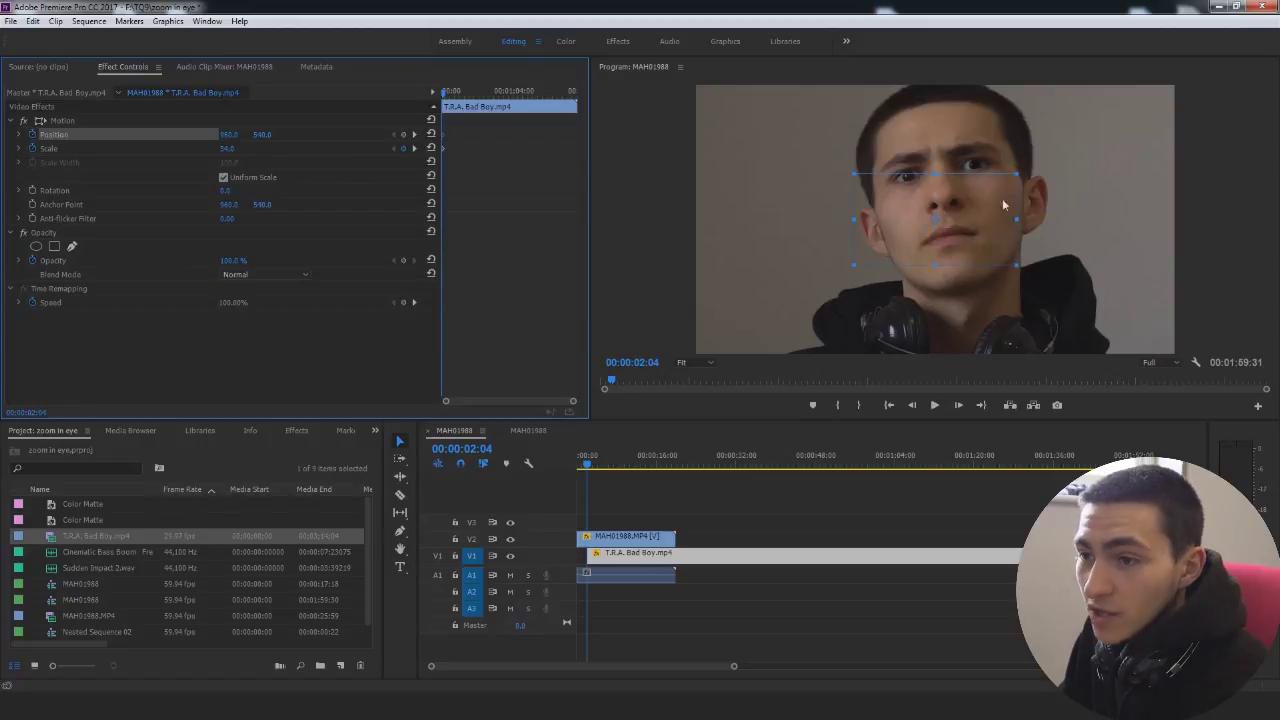
drag(1005, 163, 1012, 142)
Step: With the preview at 200%, shrink T.R.A. Bad Boy.mp4 to a Scale of about 5.5 and adjust its Position to fit over the masked pupil
click(697, 362)
click(726, 486)
key(h)
key(v)
drag(1267, 217, 1264, 167)
drag(1187, 202, 1195, 210)
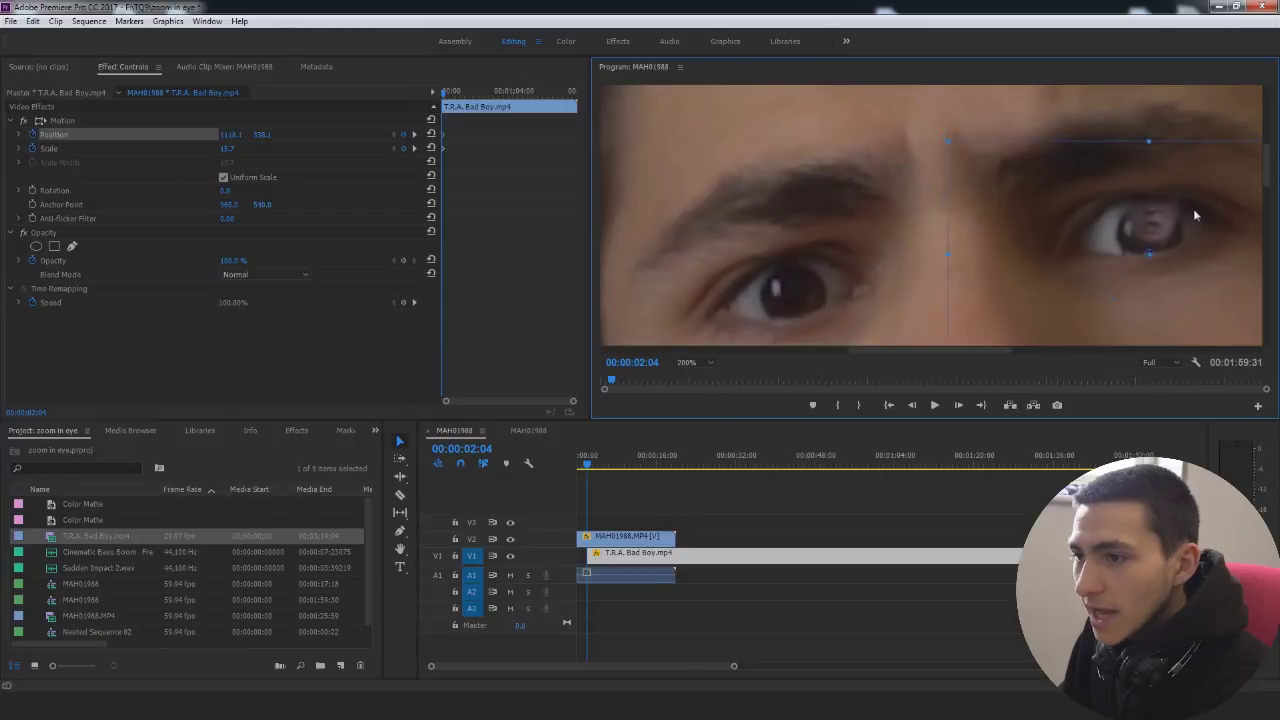
drag(948, 141, 1145, 214)
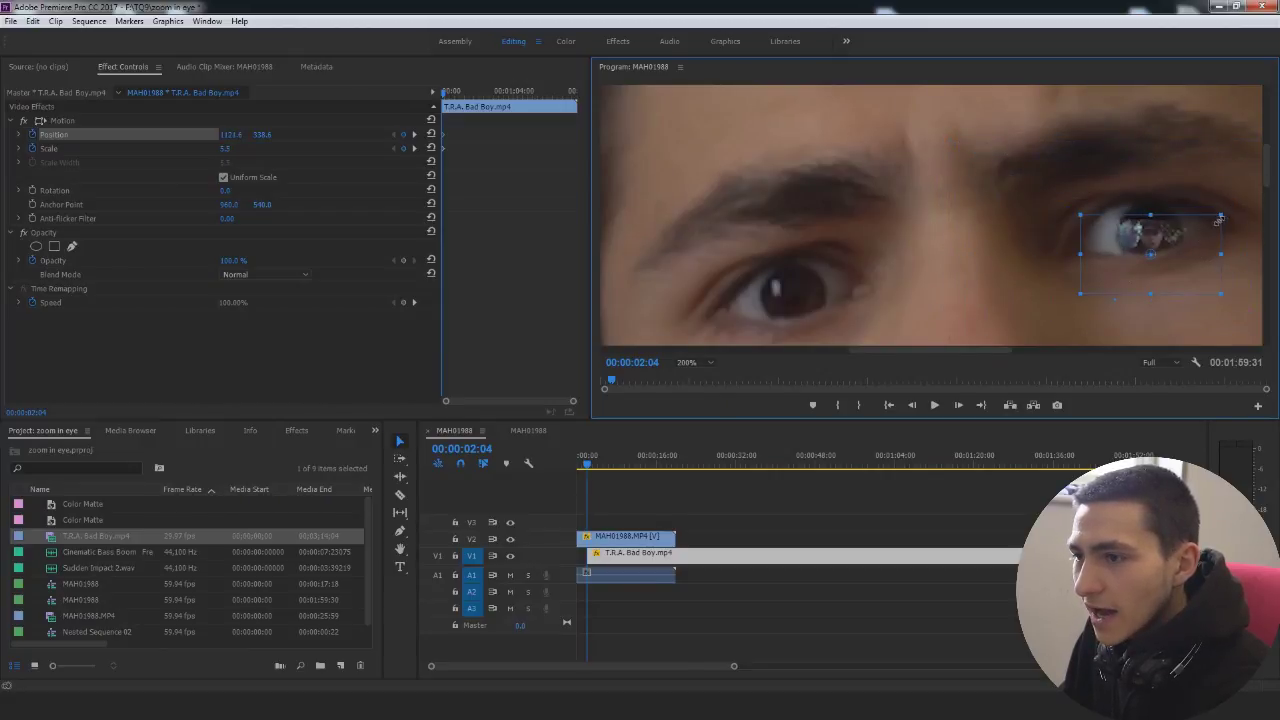
drag(258, 138, 226, 134)
Step: Examine T.R.A. Bad Boy.mp4's animation between 00:00:02:14 and 00:00:02:04 with the preview set to Fit, ending at 00:00:02:04
drag(573, 404, 466, 401)
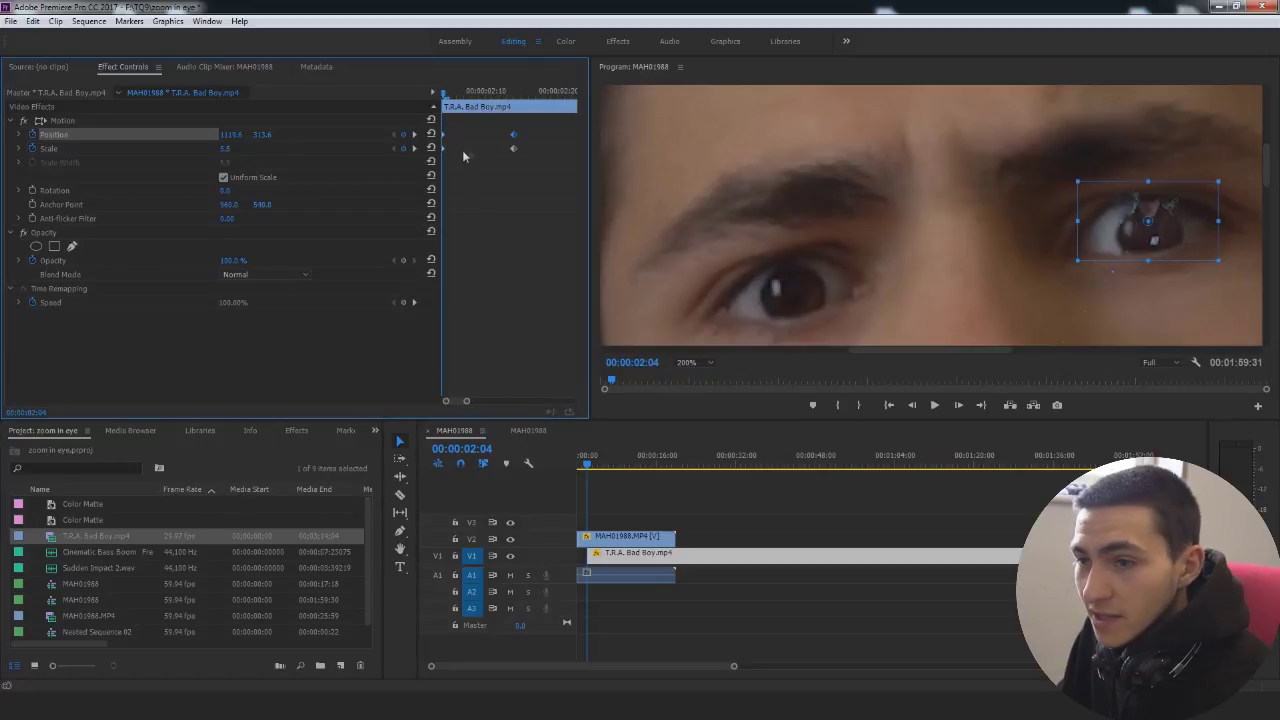
drag(497, 93, 517, 97)
click(689, 363)
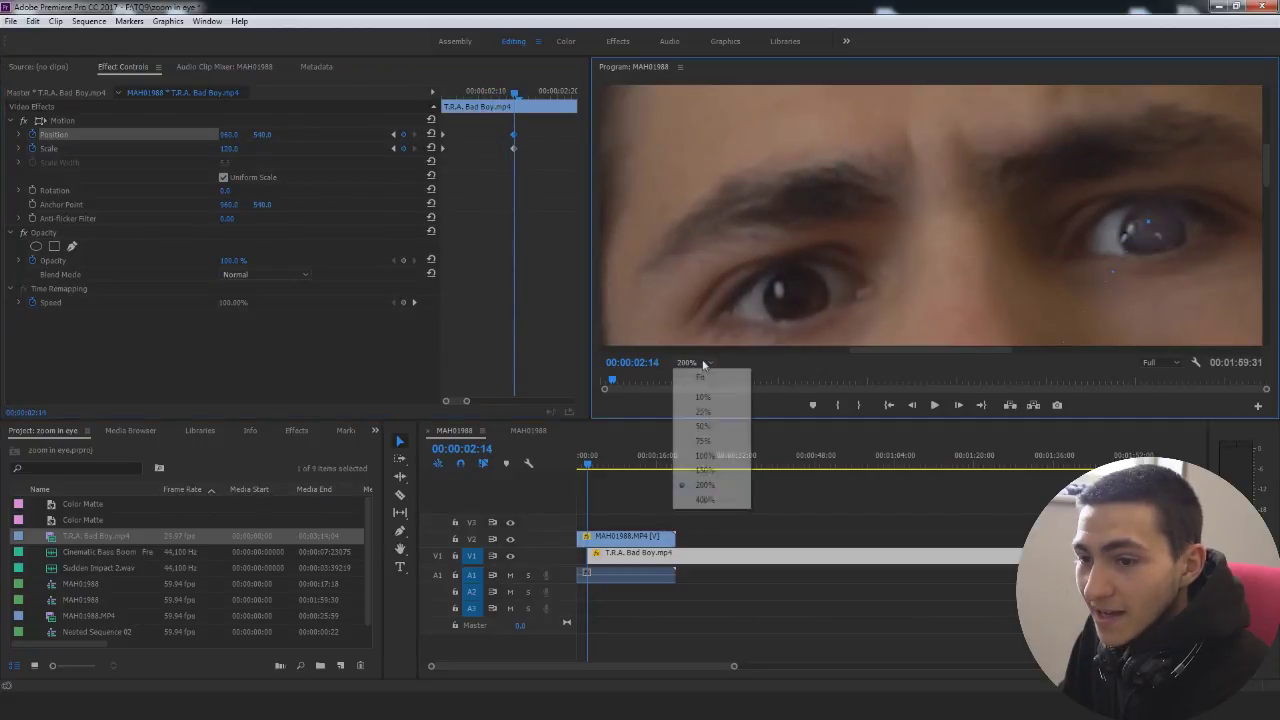
click(697, 377)
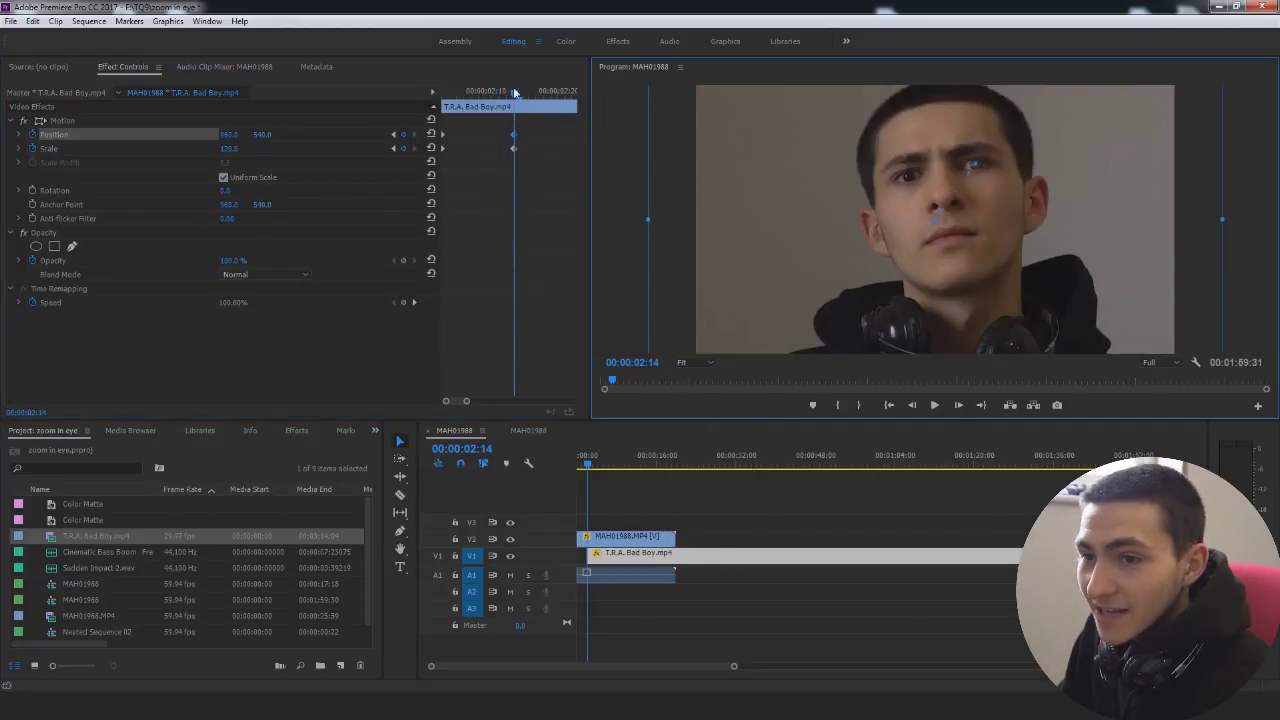
drag(514, 93, 445, 95)
Step: Play the masked eye shot briefly to check the clip inside the pupil, and return the playhead to 00:00:02:04
click(941, 594)
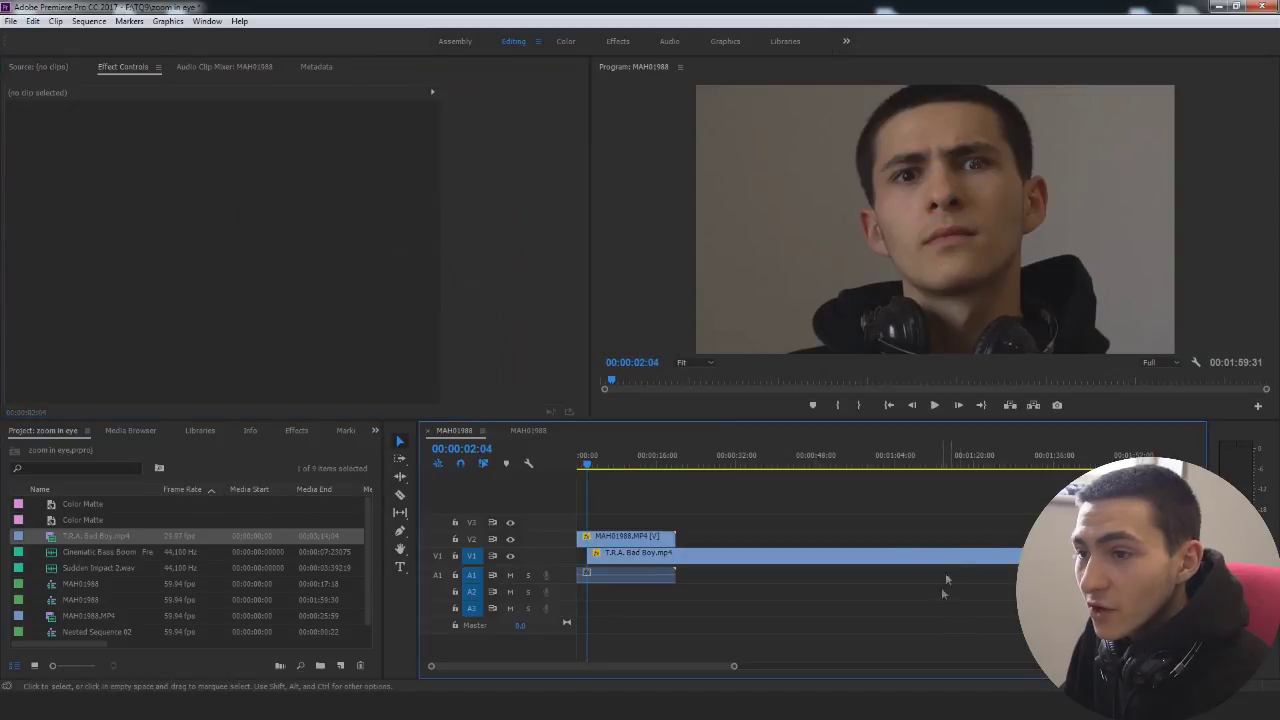
click(638, 537)
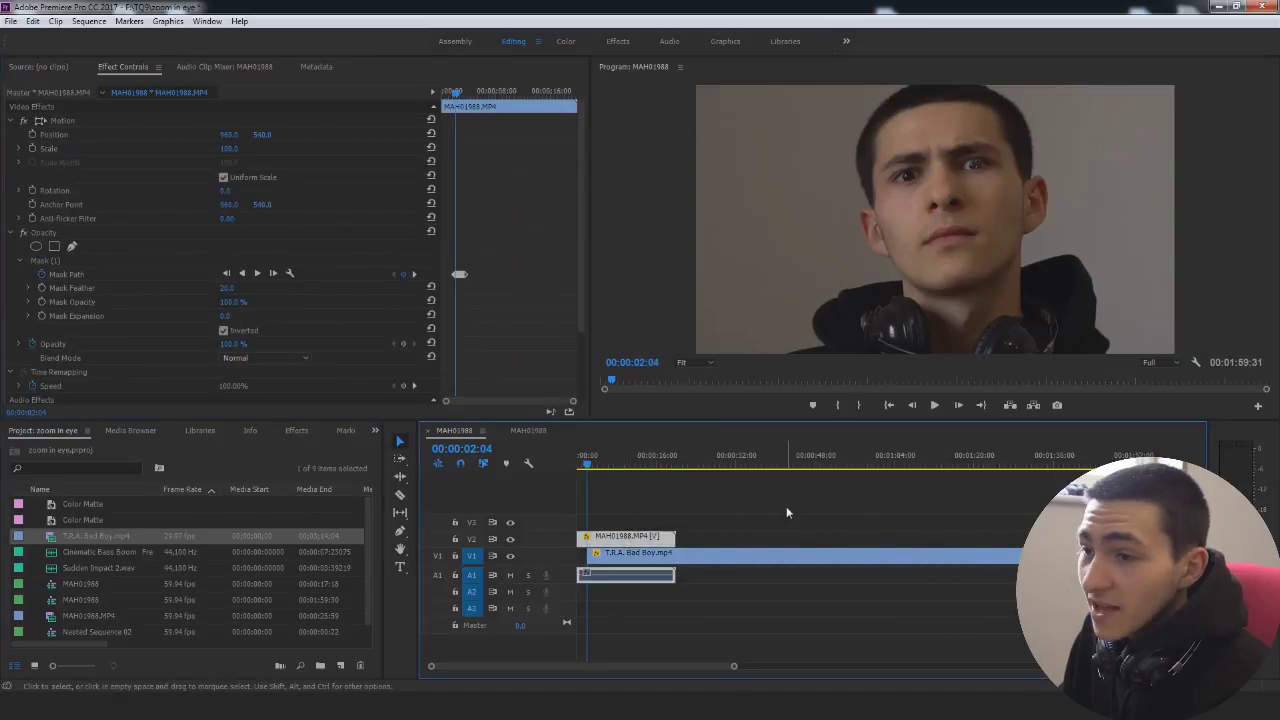
key(space)
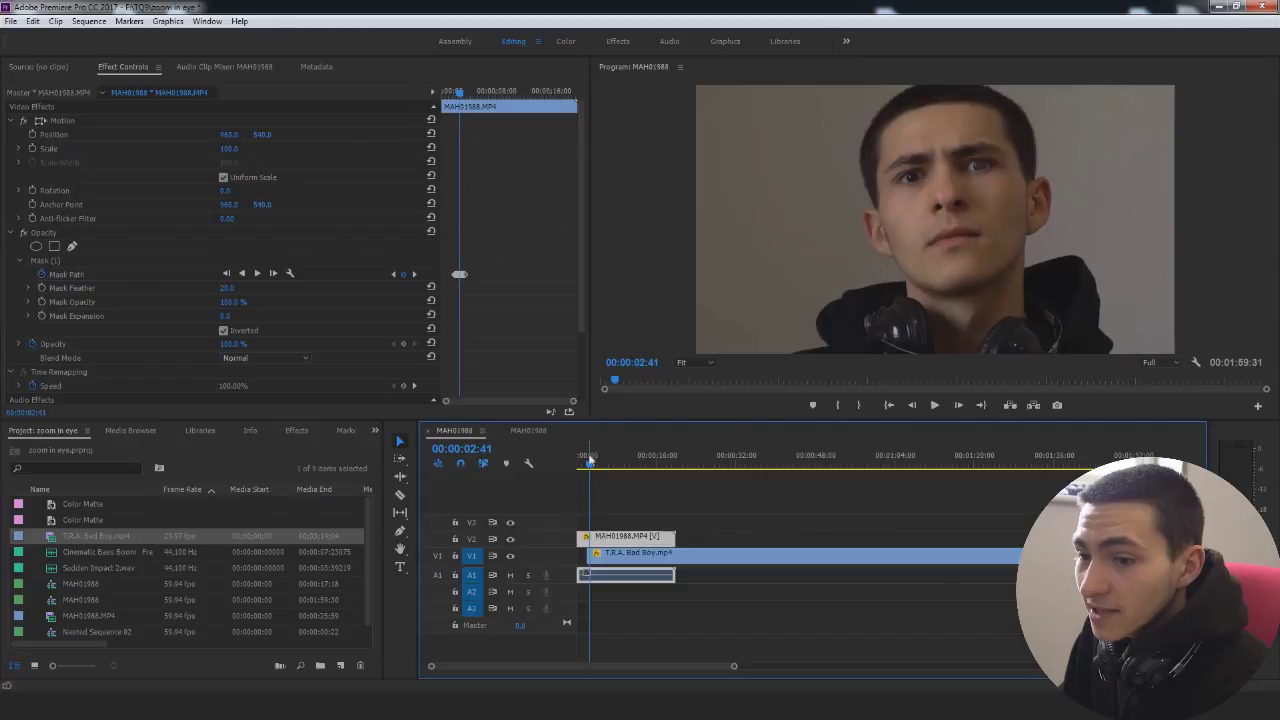
click(583, 465)
drag(583, 465, 588, 465)
click(765, 526)
Step: Enable Scale and Position keyframing on MAH01988.MP4 at 00:00:02:04
click(630, 537)
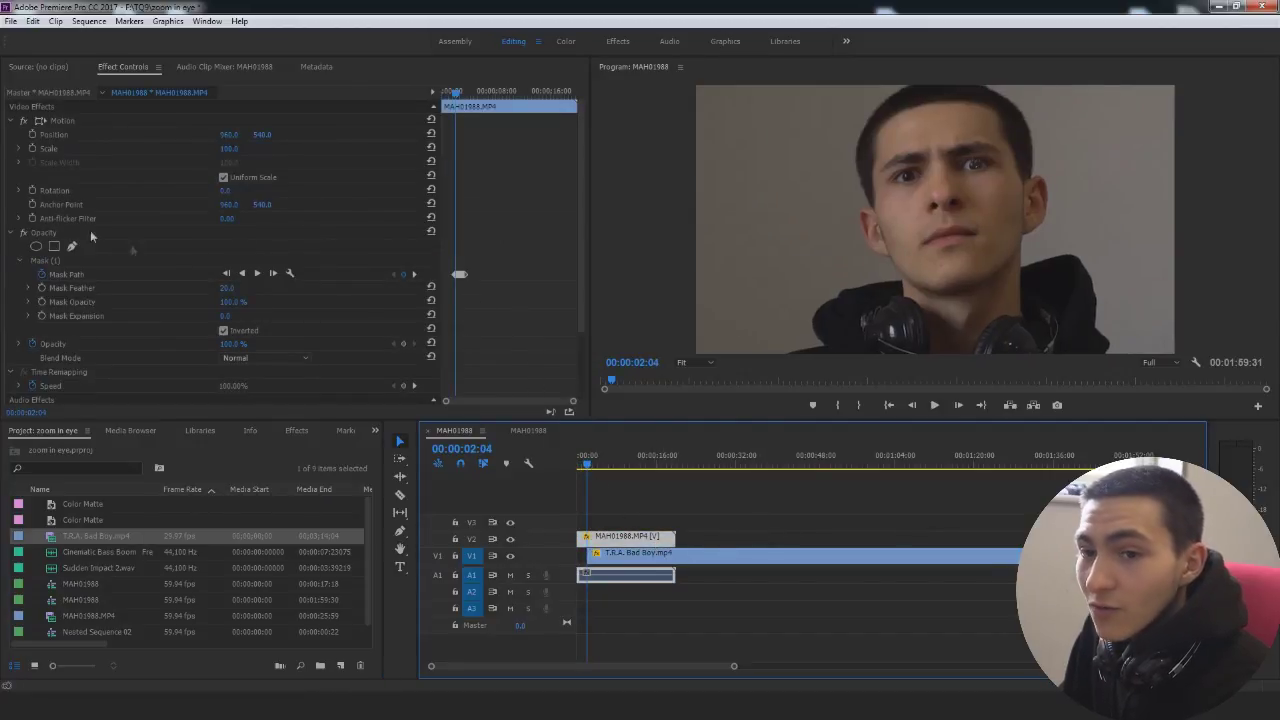
click(33, 148)
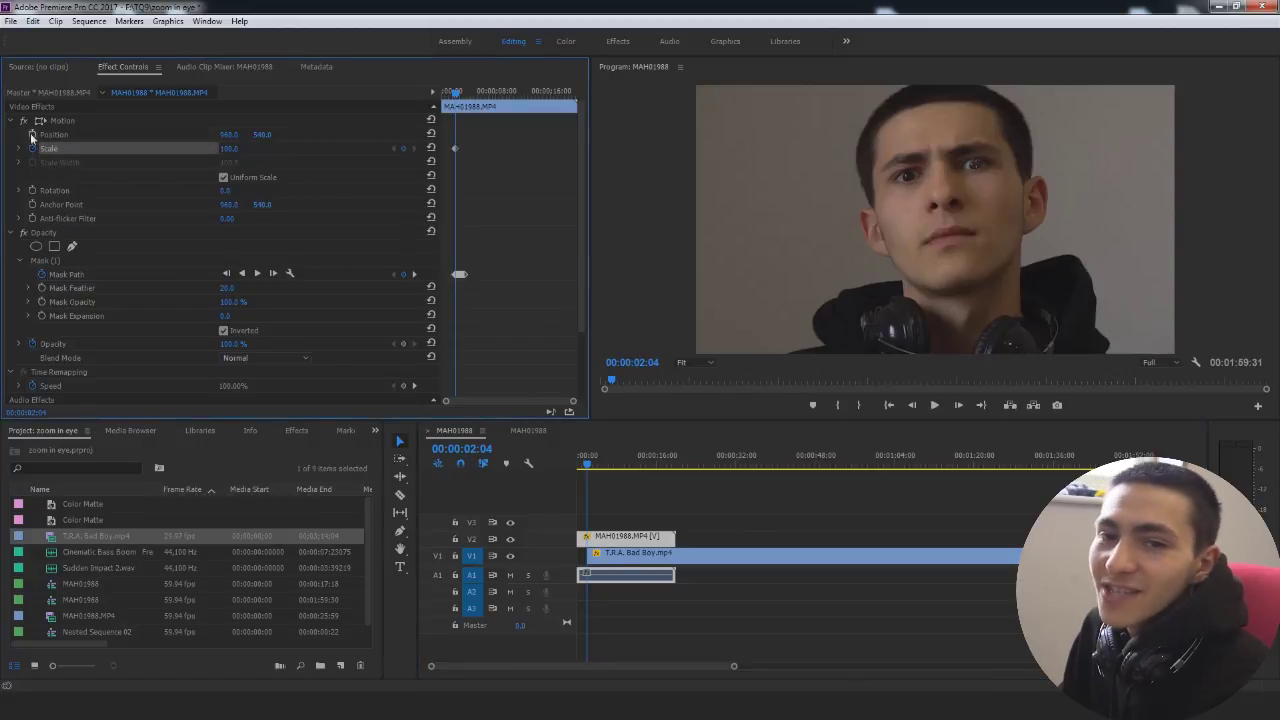
click(32, 134)
click(698, 487)
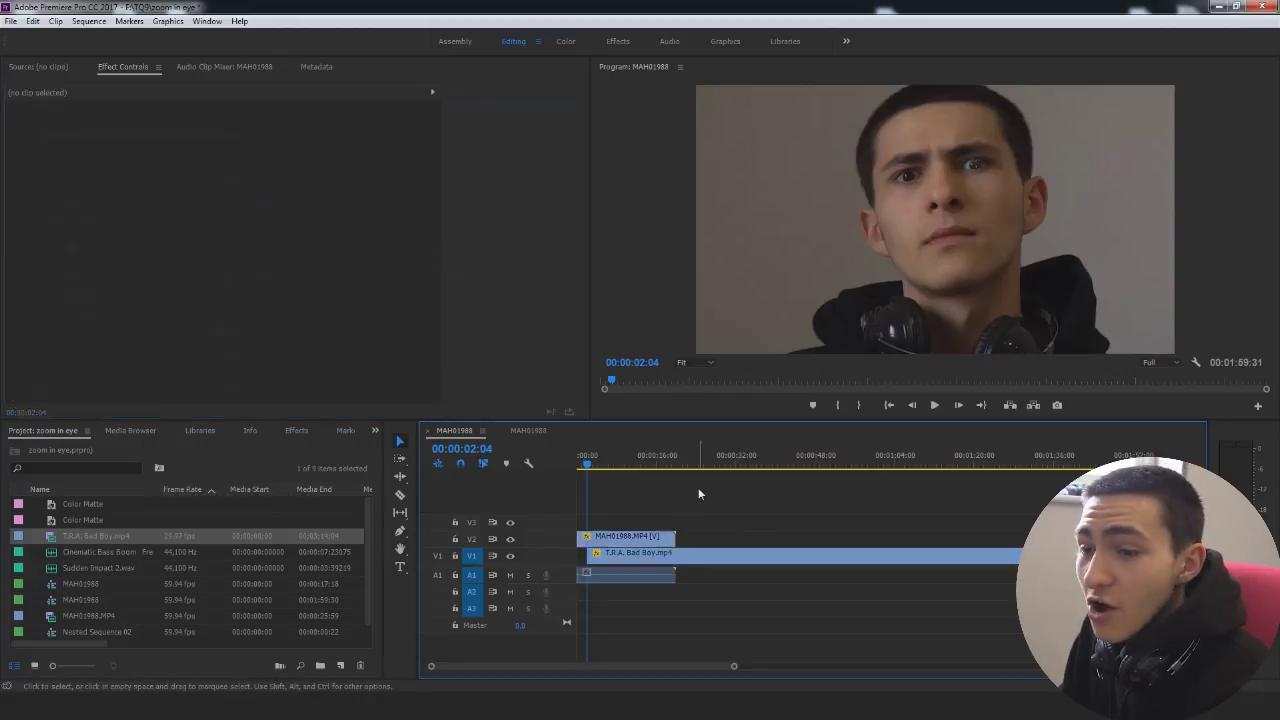
Step: Advance the playhead frame by frame to 00:00:02:14 and set the Scale of MAH01988.MP4 to 3000
click(650, 538)
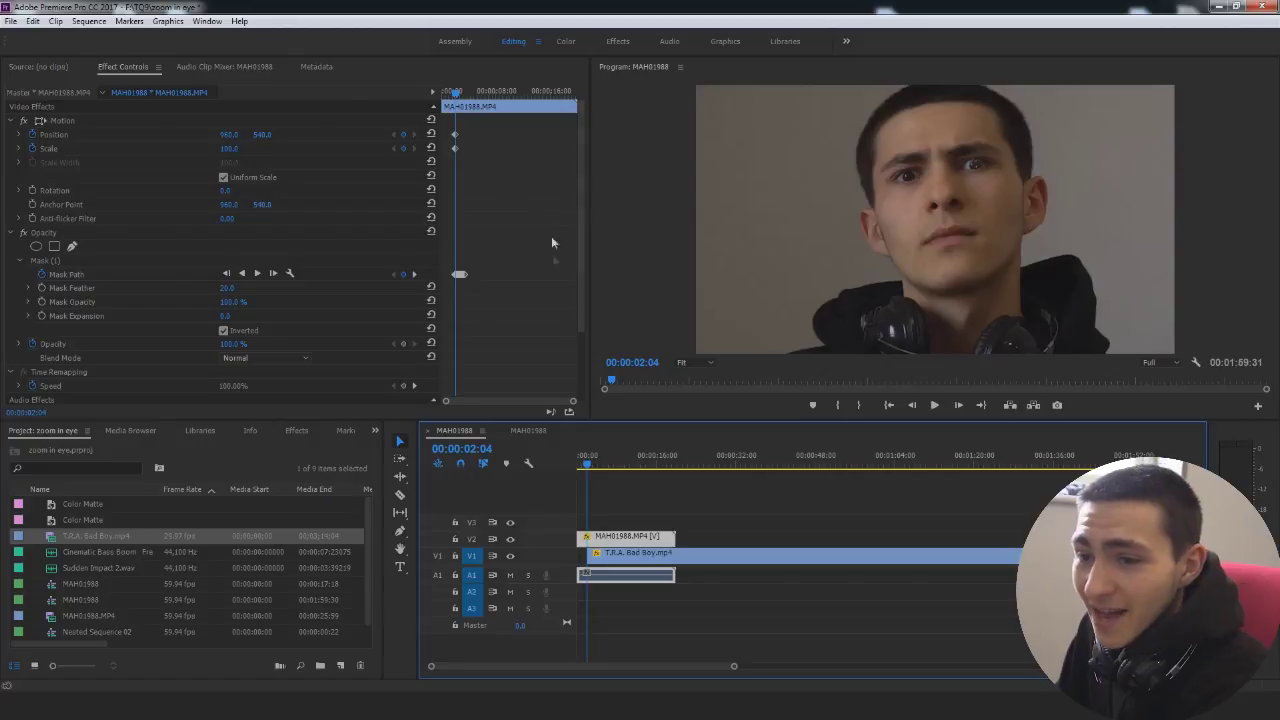
click(958, 405)
click(958, 405)
click(958, 405)
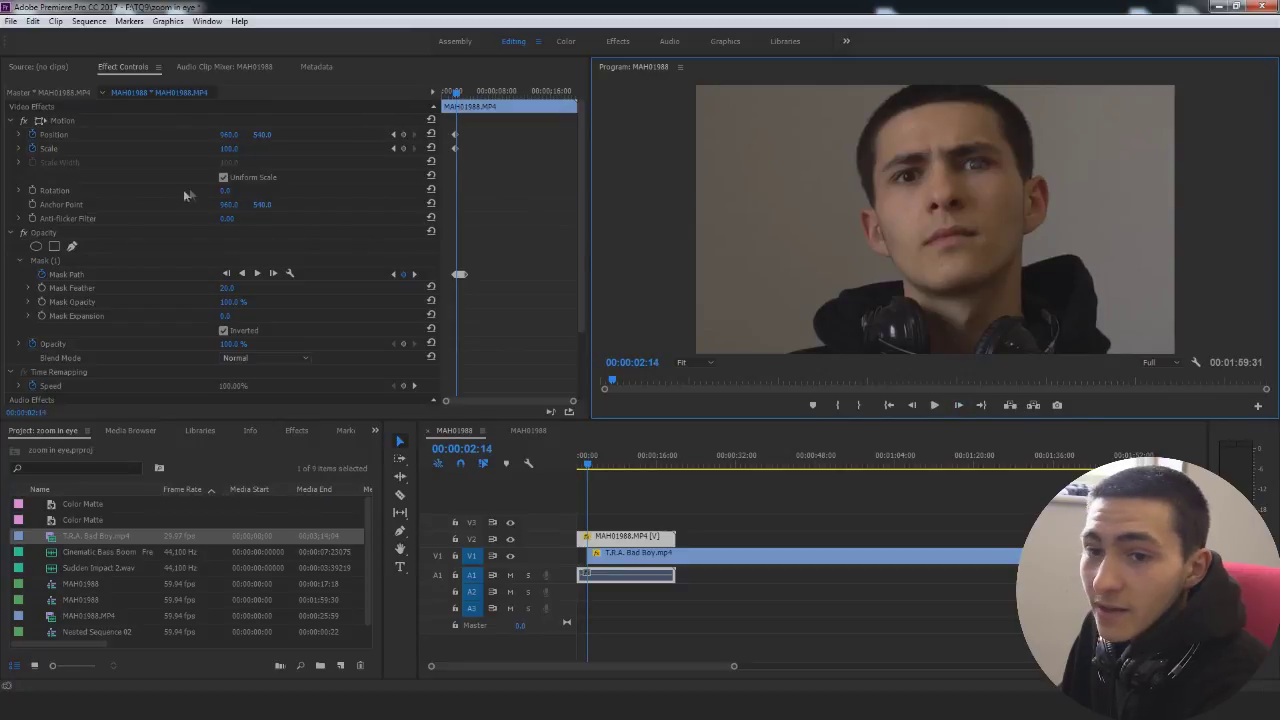
click(250, 148)
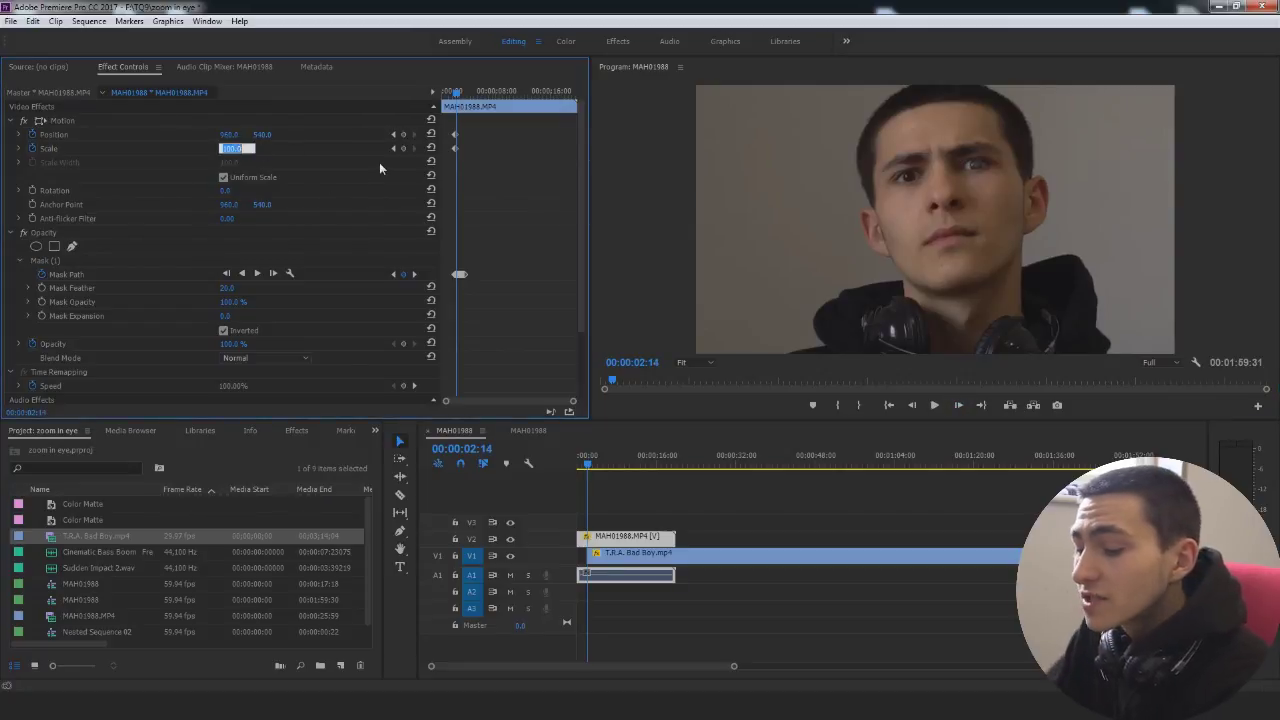
text(3000)
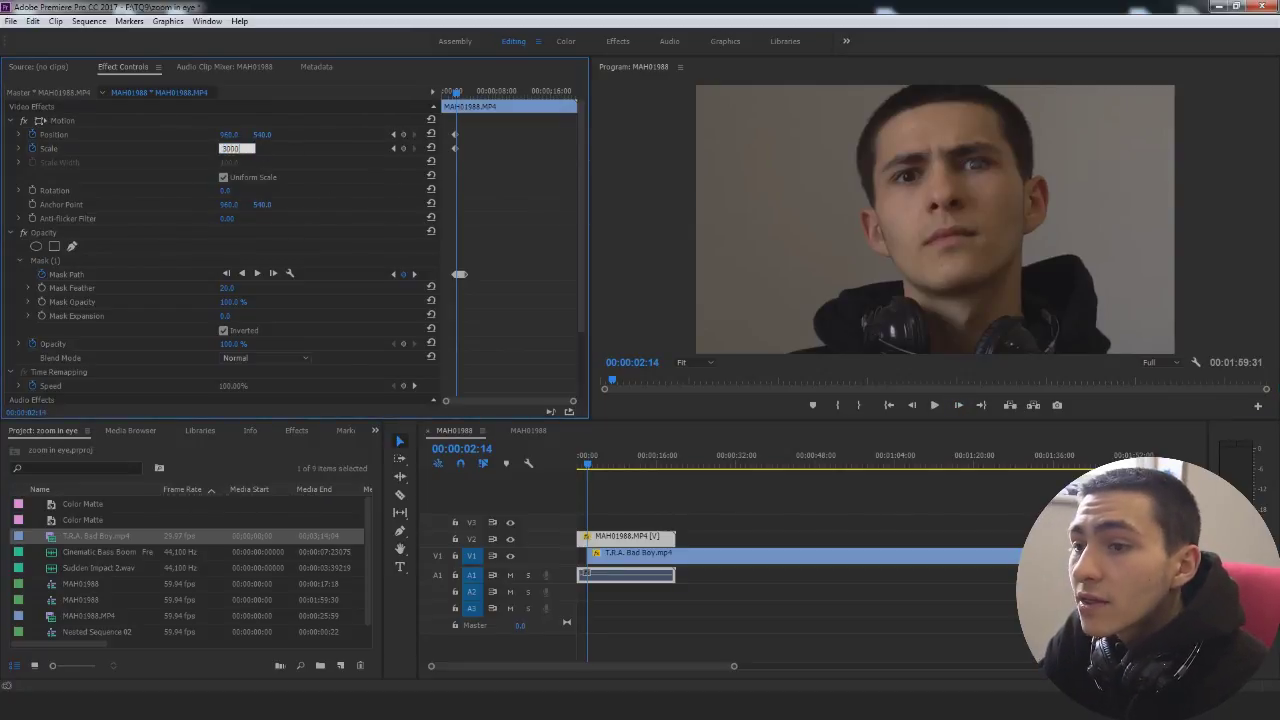
key(Return)
Step: Reposition the enlarged MAH01988.MP4 to about -3952, 7218 so the pupil opening fills the frame
click(55, 134)
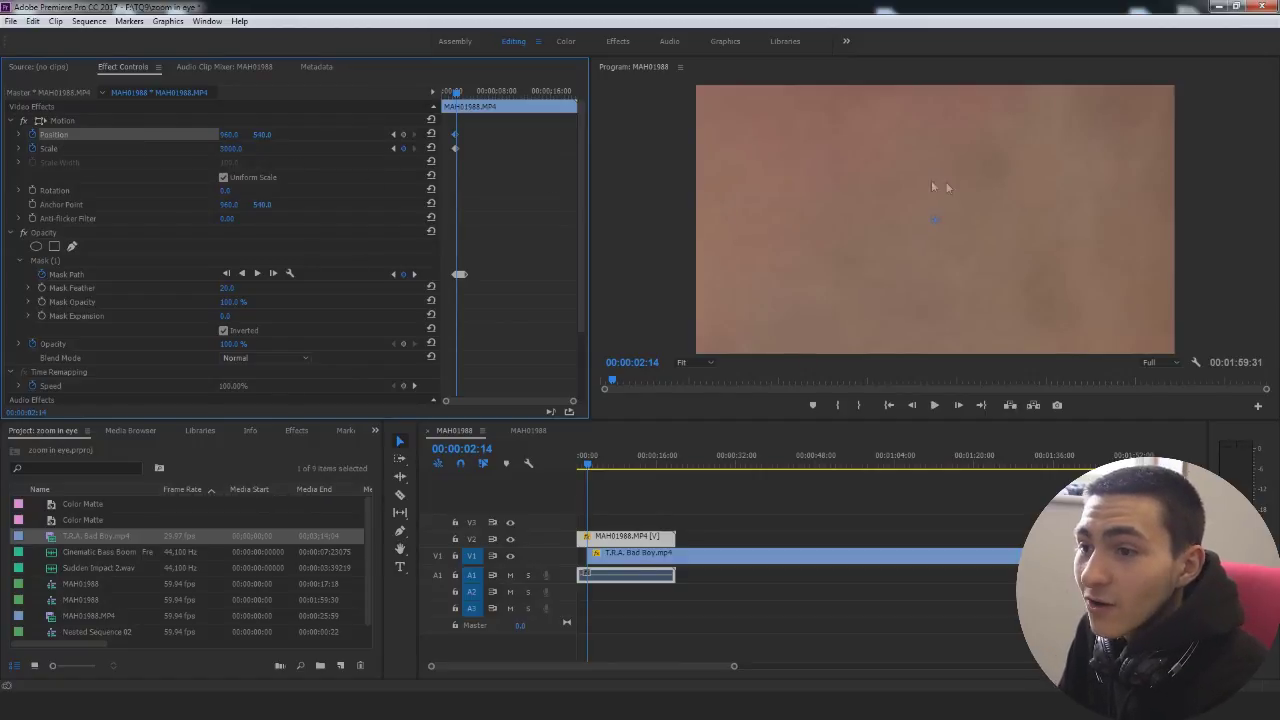
drag(1028, 170, 844, 341)
drag(918, 237, 1020, 302)
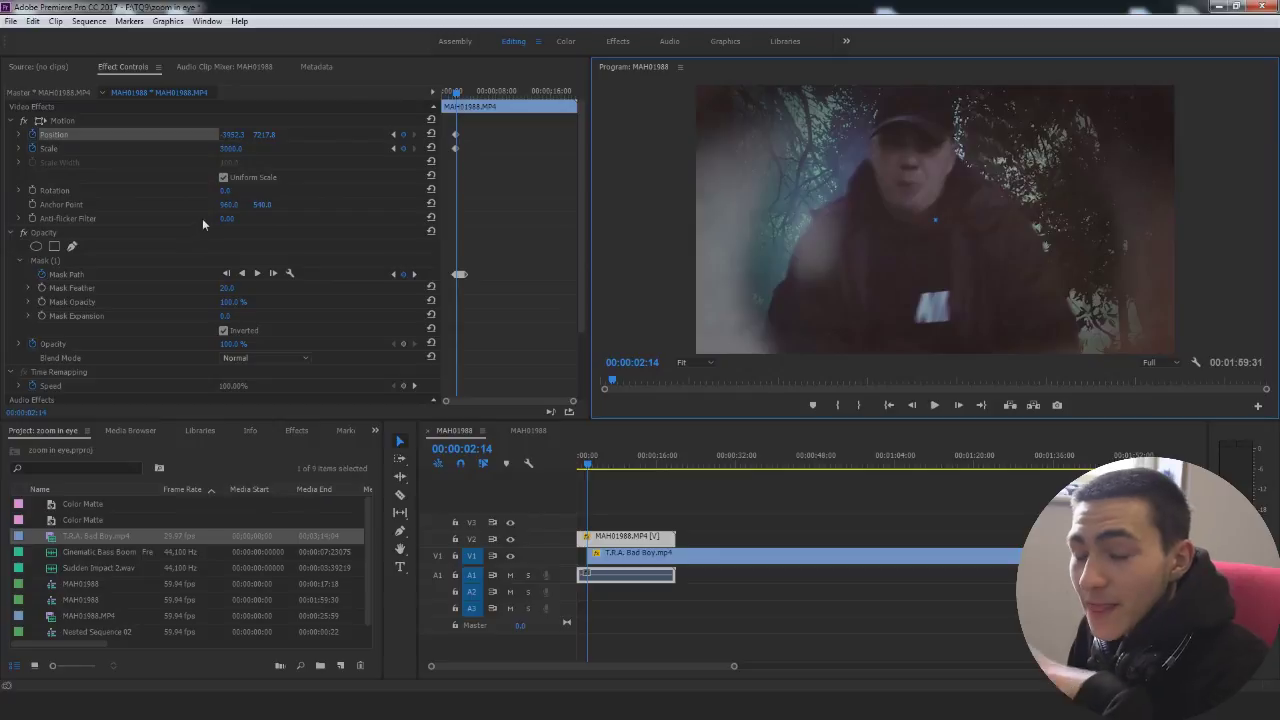
Step: Play the transition from the sequence start to review the zoom into the eye, and place the playhead at 00:00:02:04
drag(588, 460, 545, 476)
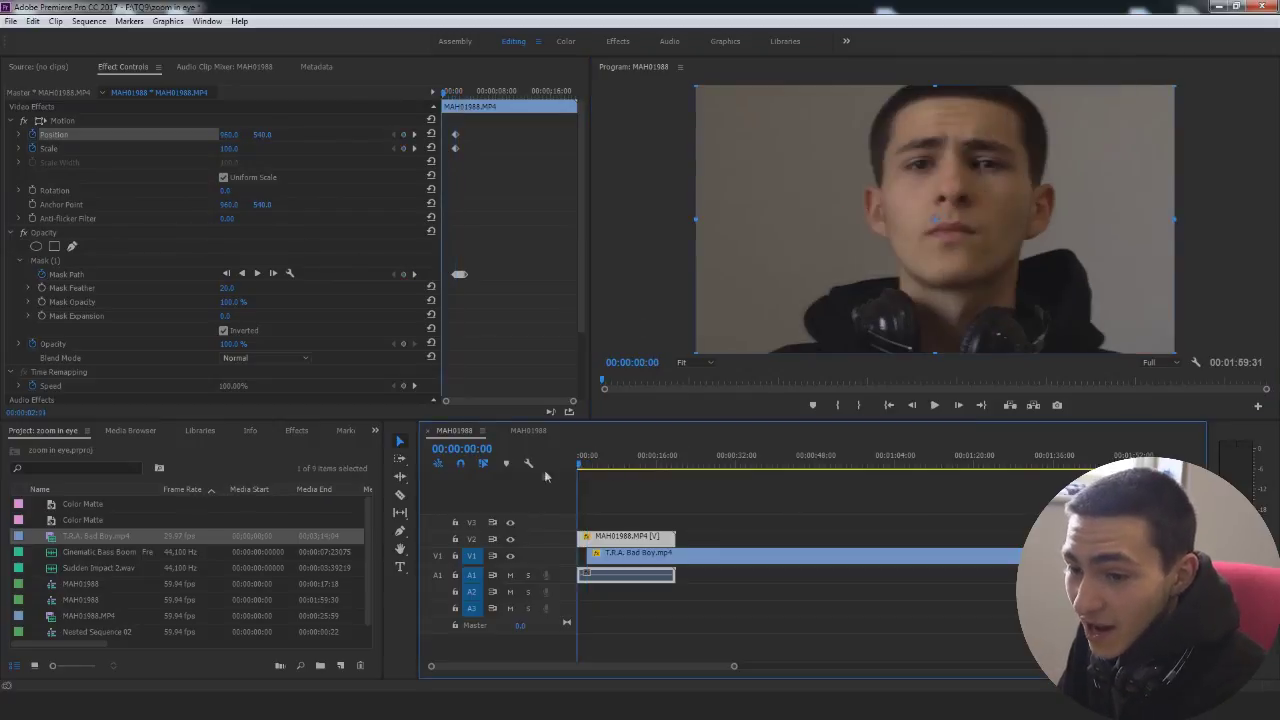
click(765, 604)
key(space)
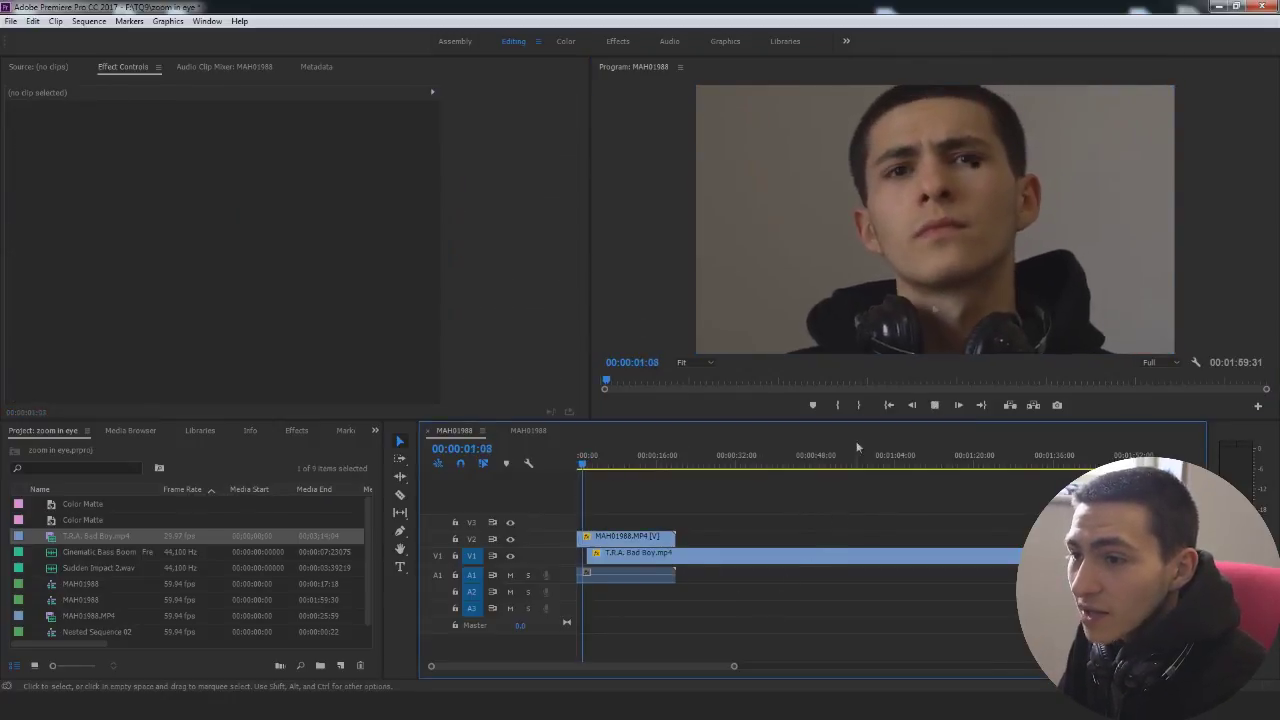
key(space)
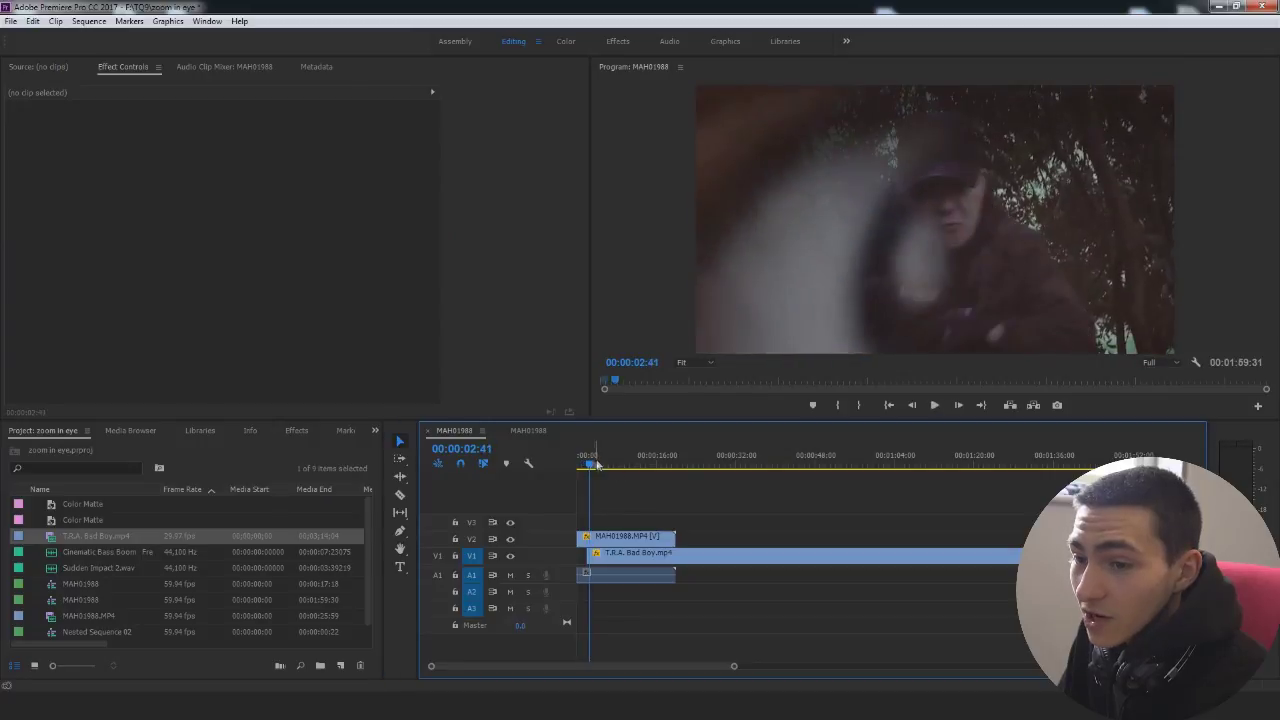
drag(593, 463, 566, 463)
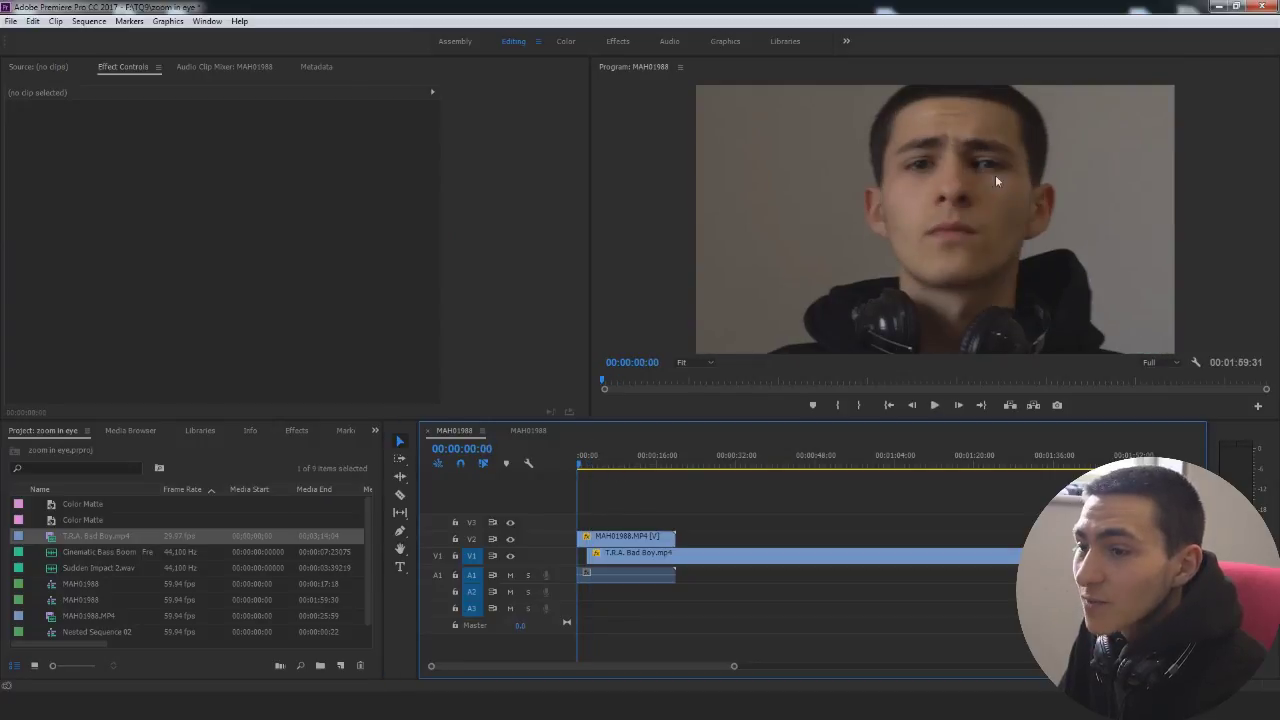
key(space)
key(space)
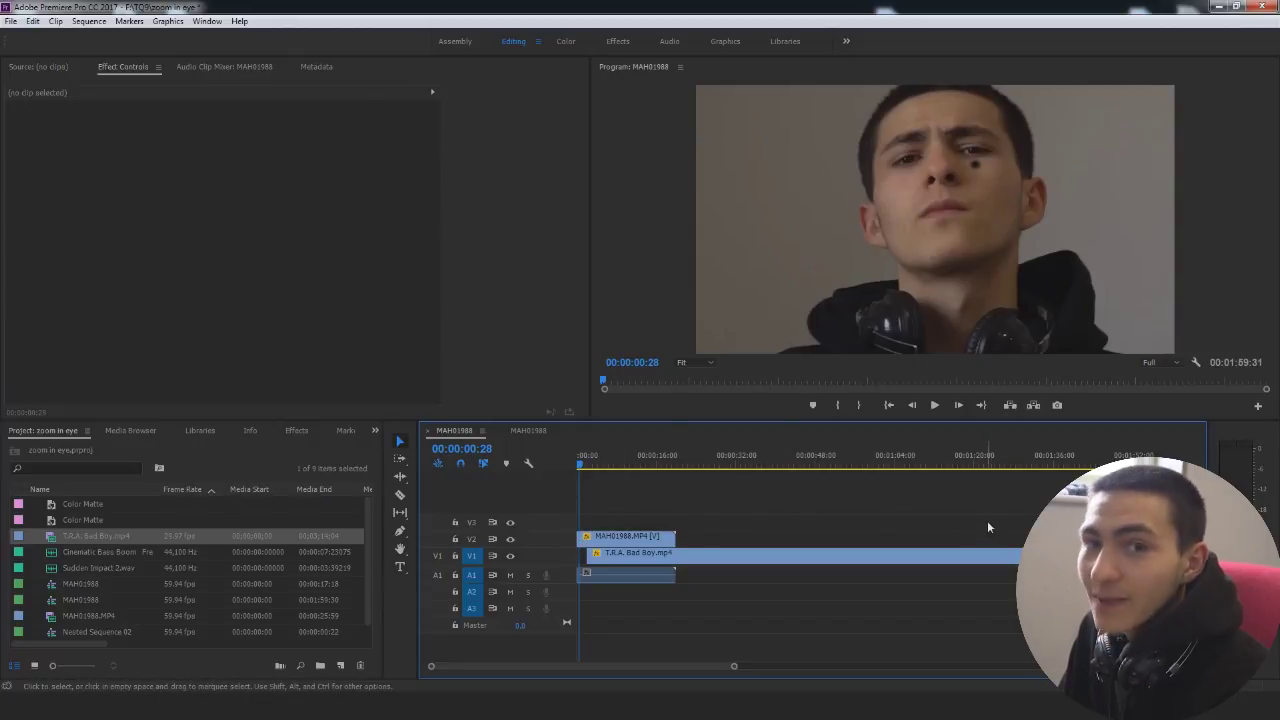
key(space)
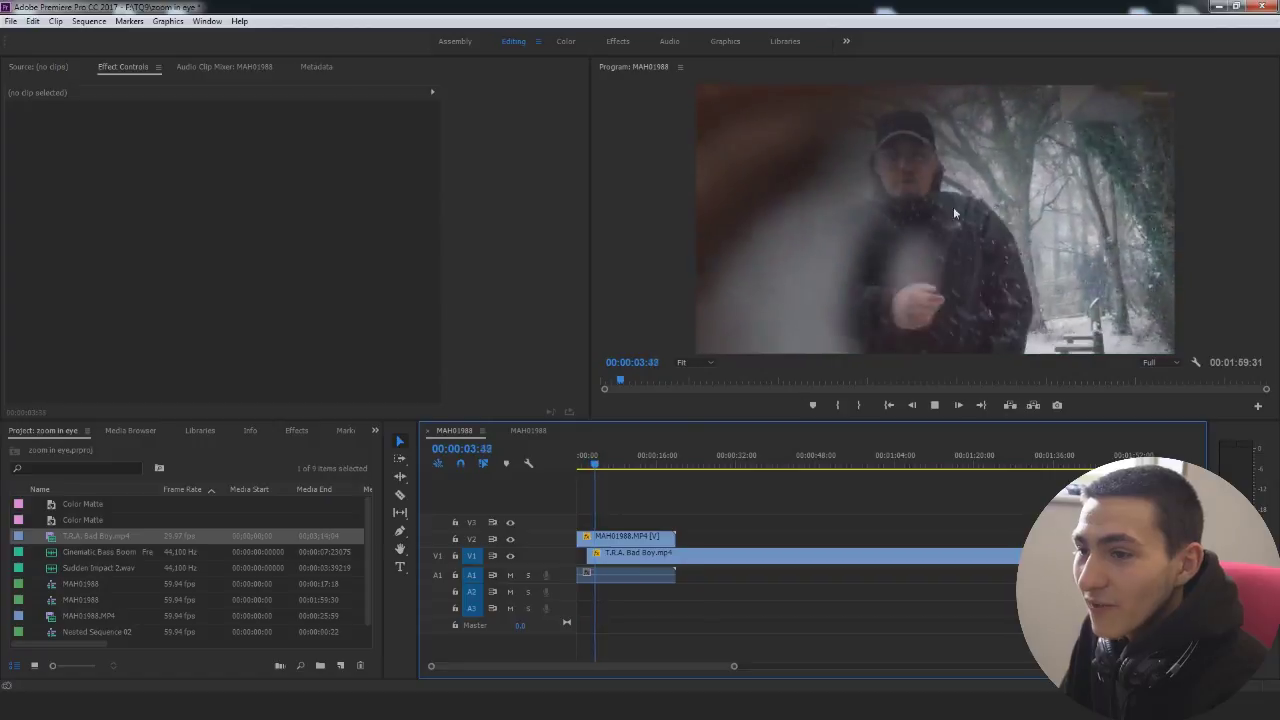
key(space)
click(587, 463)
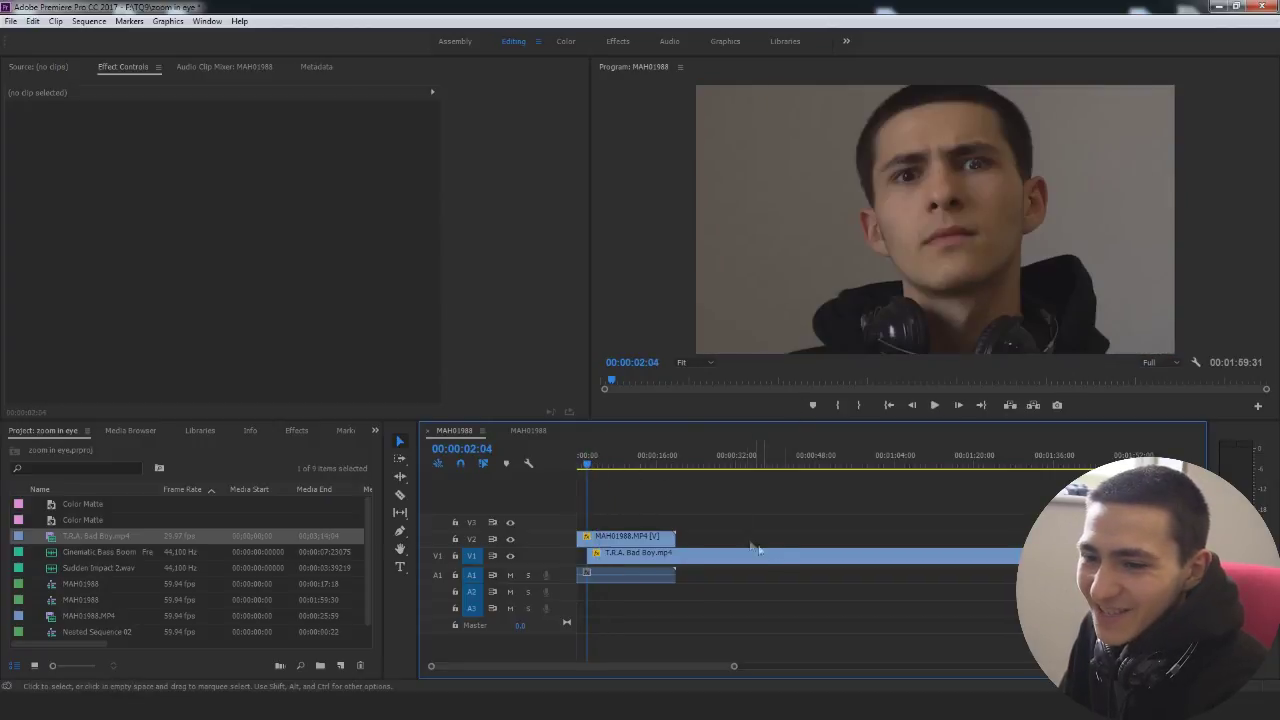
Step: Select MAH01988.MP4 and enable Mask Expansion keyframing on its pupil mask at 00:00:02:04
key(space)
key(space)
drag(577, 460, 593, 461)
drag(431, 666, 565, 665)
click(937, 537)
drag(580, 336, 482, 402)
click(41, 229)
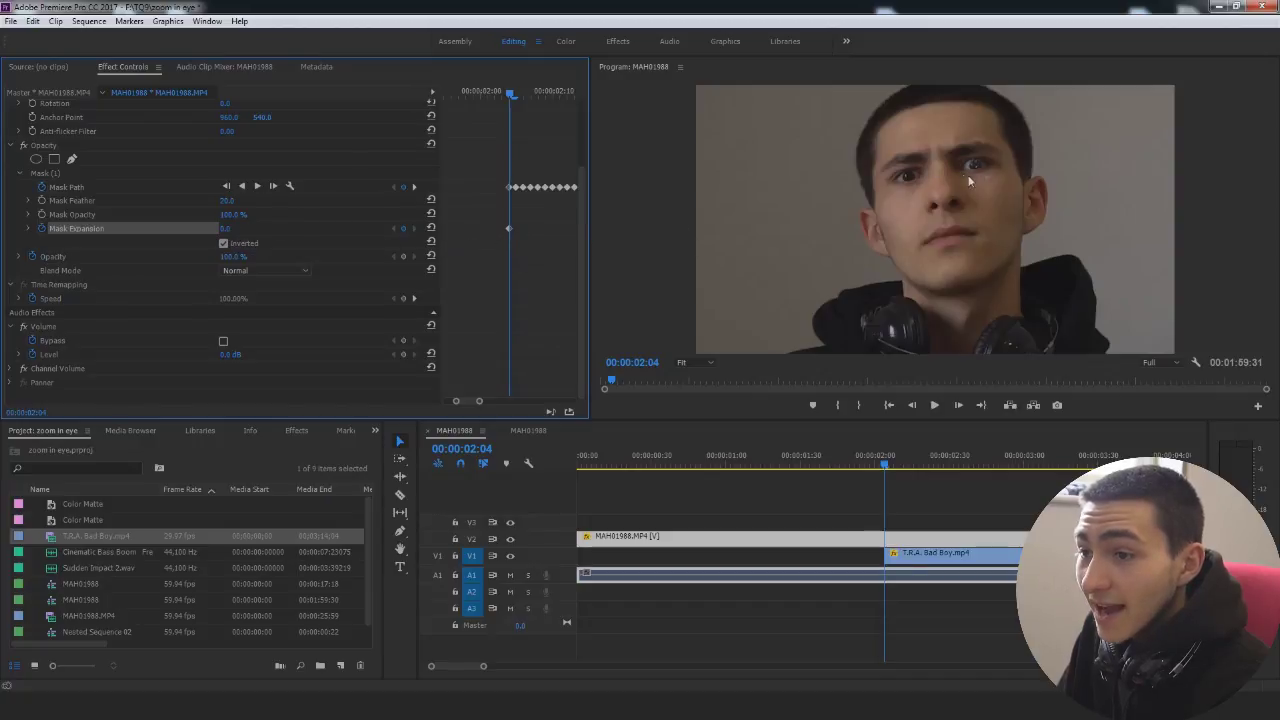
Step: Set the Mask Expansion of MAH01988.MP4 to about -76 one frame earlier, at 00:00:02:03, closing the pupil opening before the zoom
drag(510, 94, 503, 95)
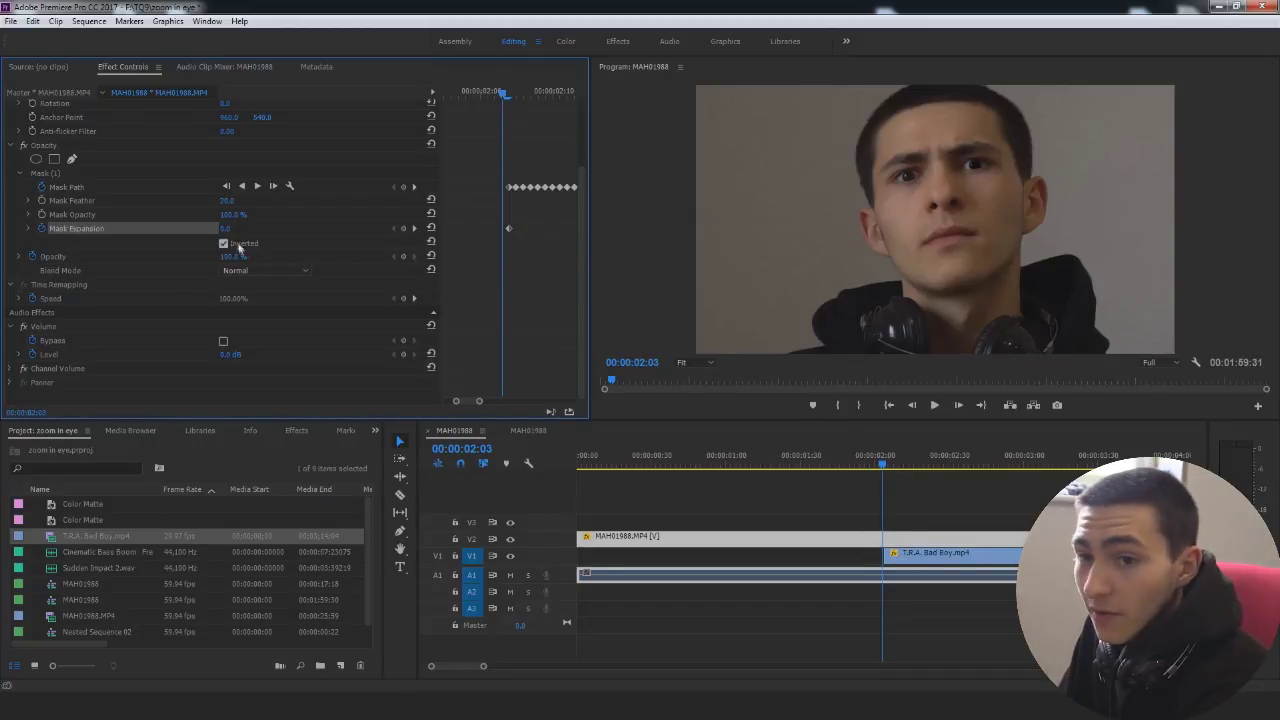
drag(224, 228, 518, 228)
drag(300, 228, 215, 228)
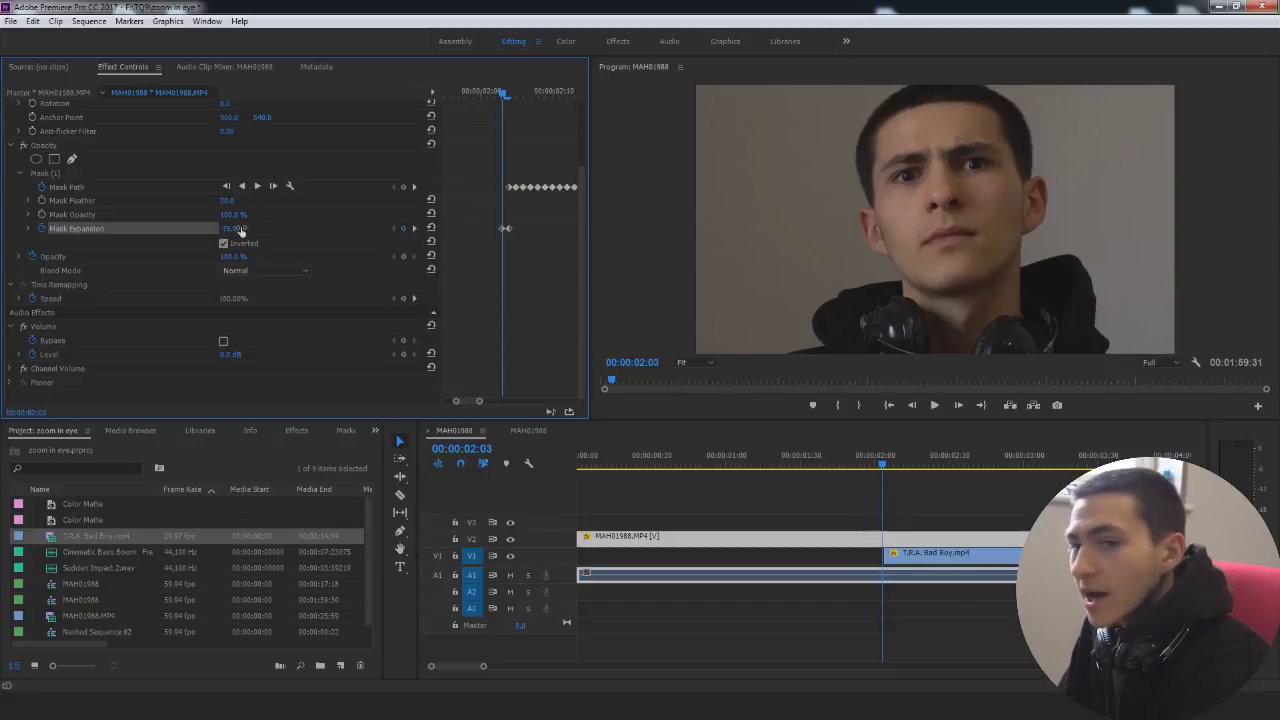
Step: Play the sequence from the start to check that the pupil stays closed until the zoom begins
drag(500, 94, 318, 127)
drag(713, 465, 607, 479)
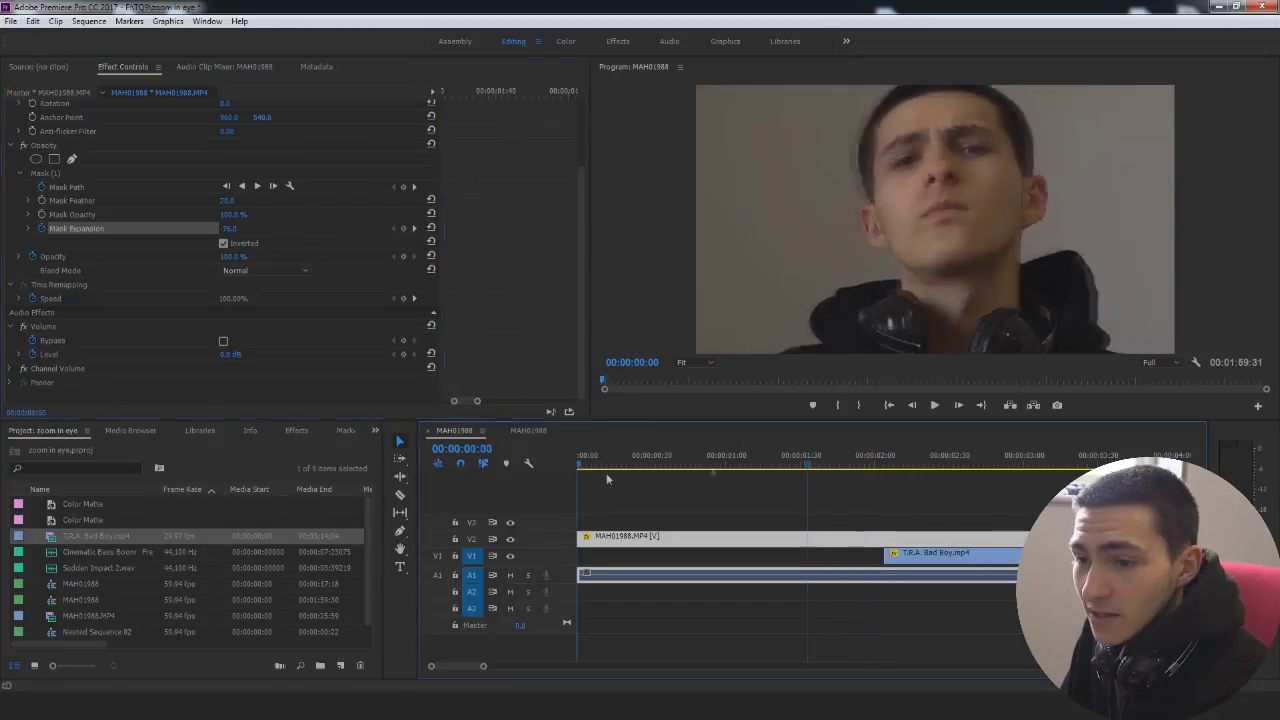
key(space)
click(906, 594)
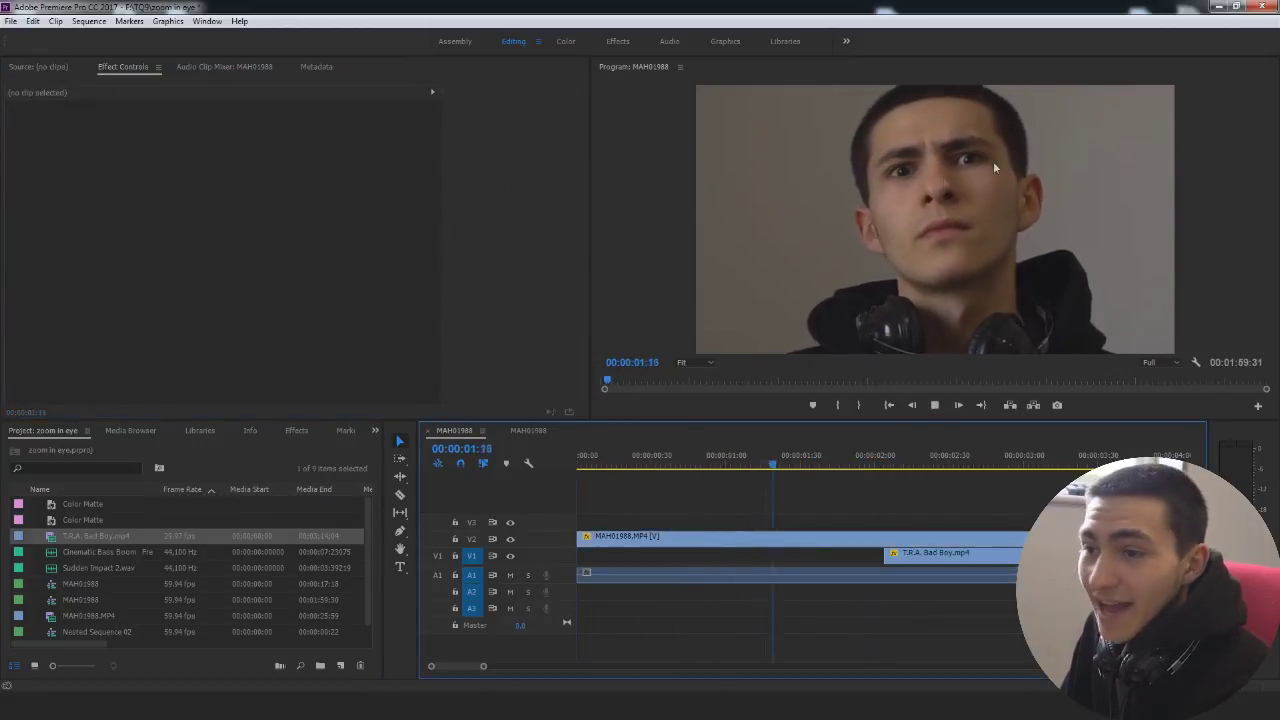
key(Home)
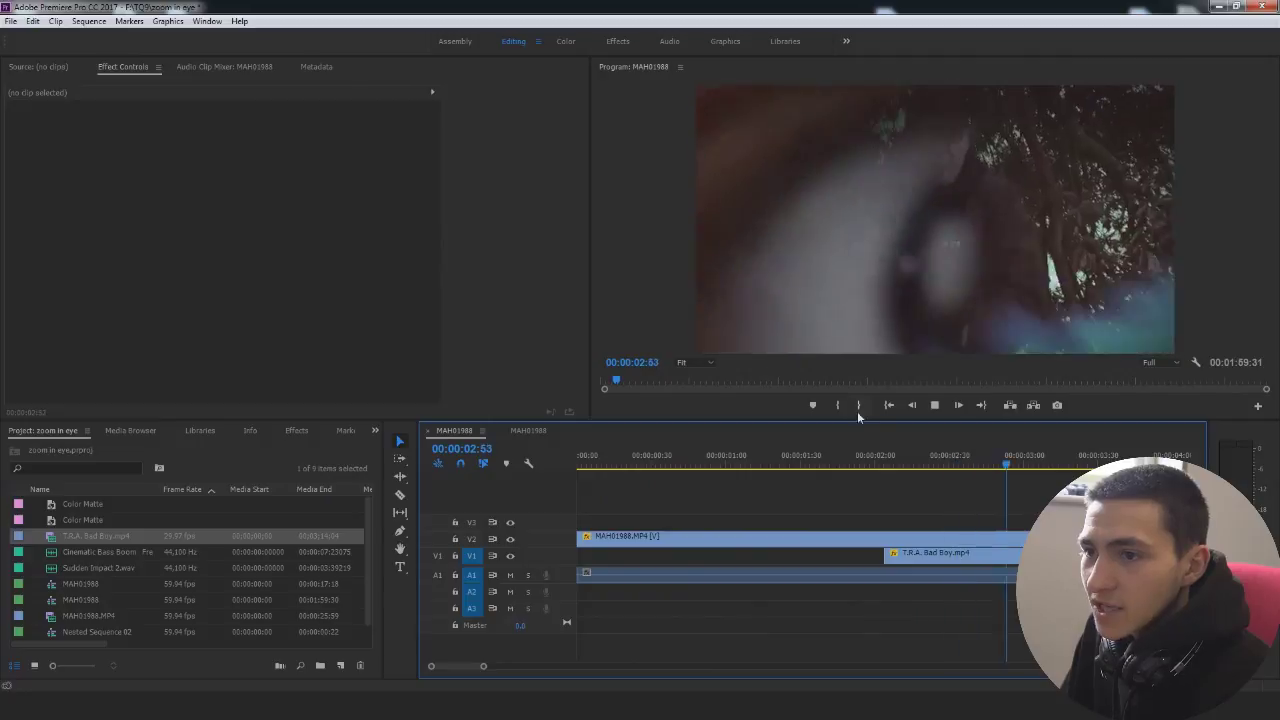
key(space)
click(791, 464)
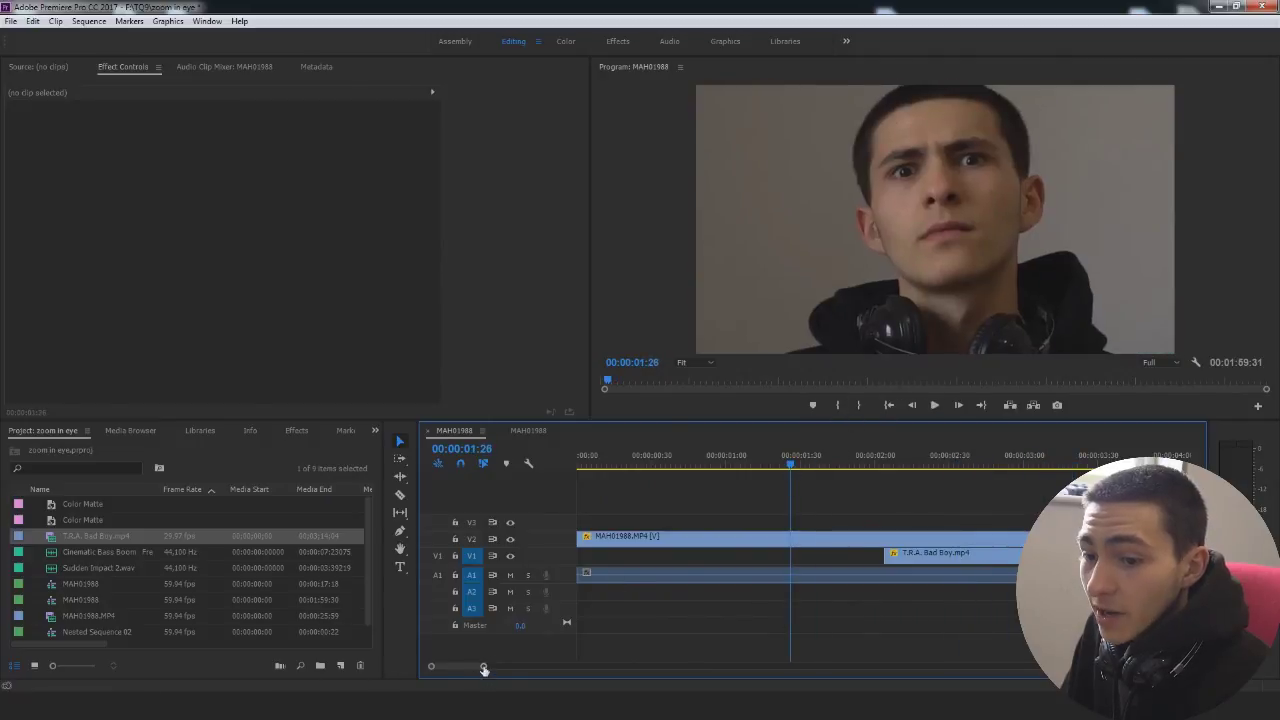
Step: Add a Mask Expansion keyframe with the current value to MAH01988.MP4 at 00:00:02:12
drag(480, 667, 511, 667)
click(718, 461)
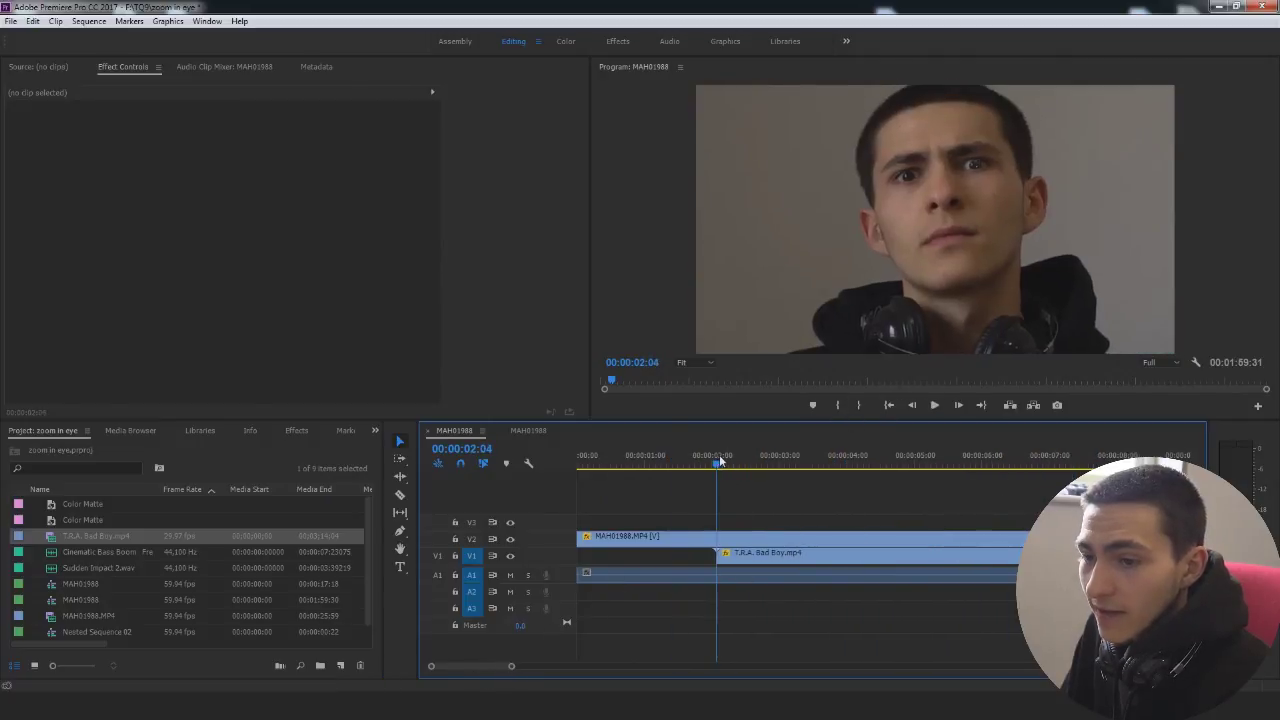
click(786, 540)
drag(452, 404, 485, 403)
click(519, 92)
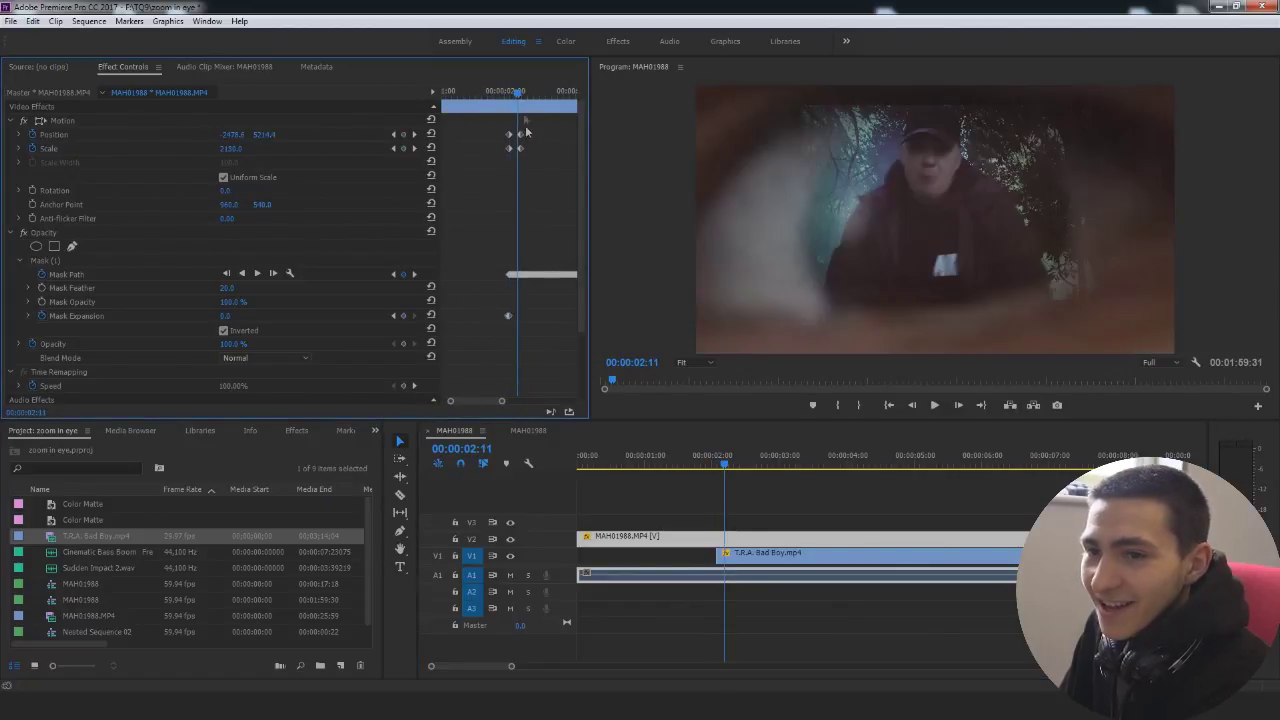
click(519, 92)
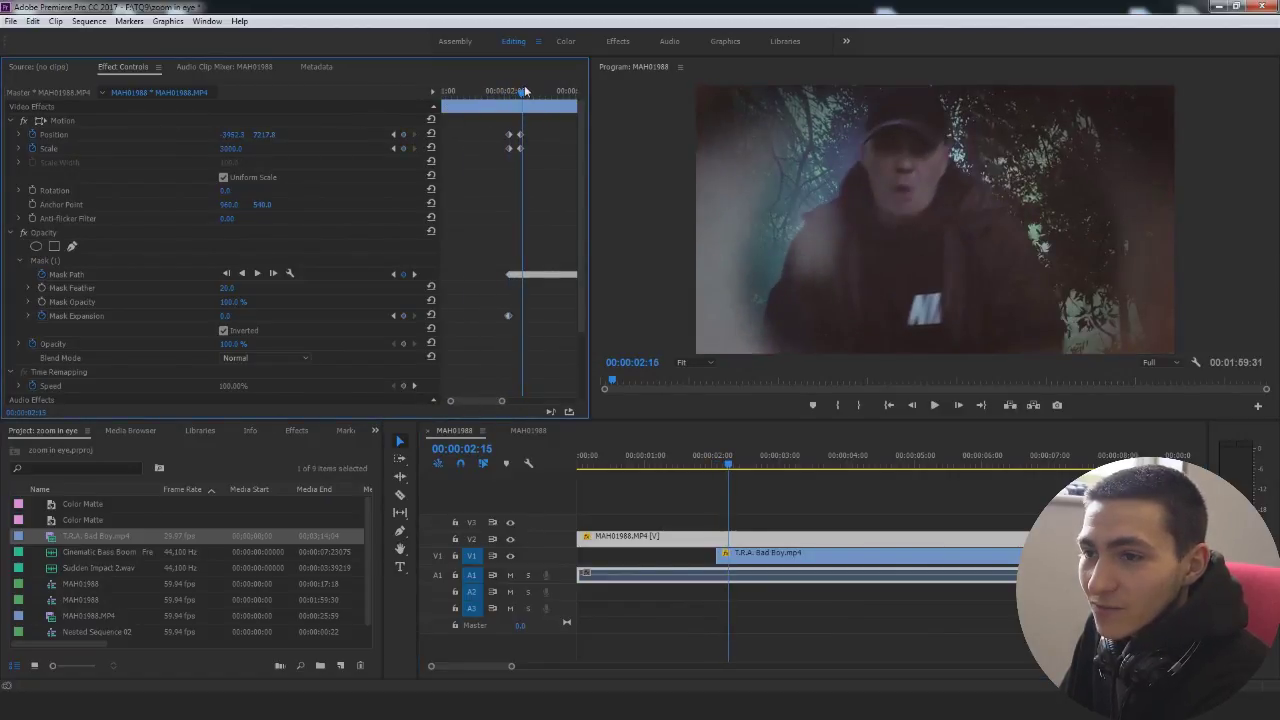
drag(524, 91, 521, 92)
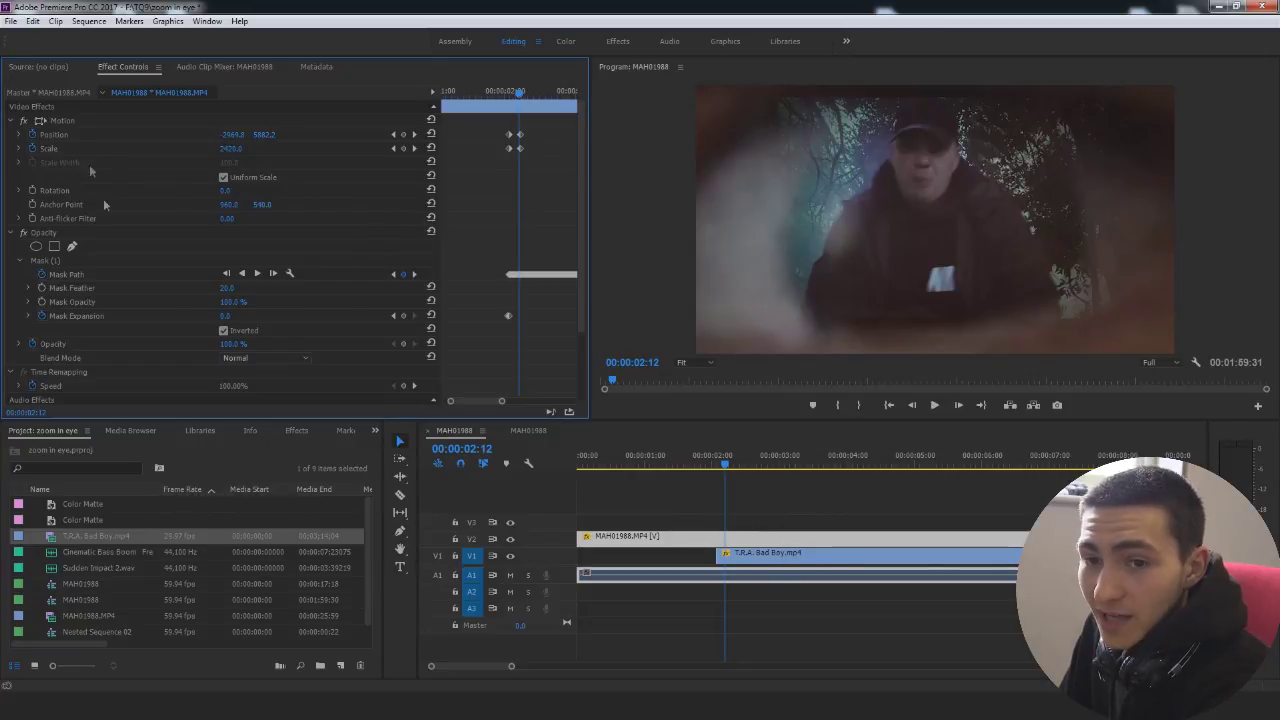
click(404, 315)
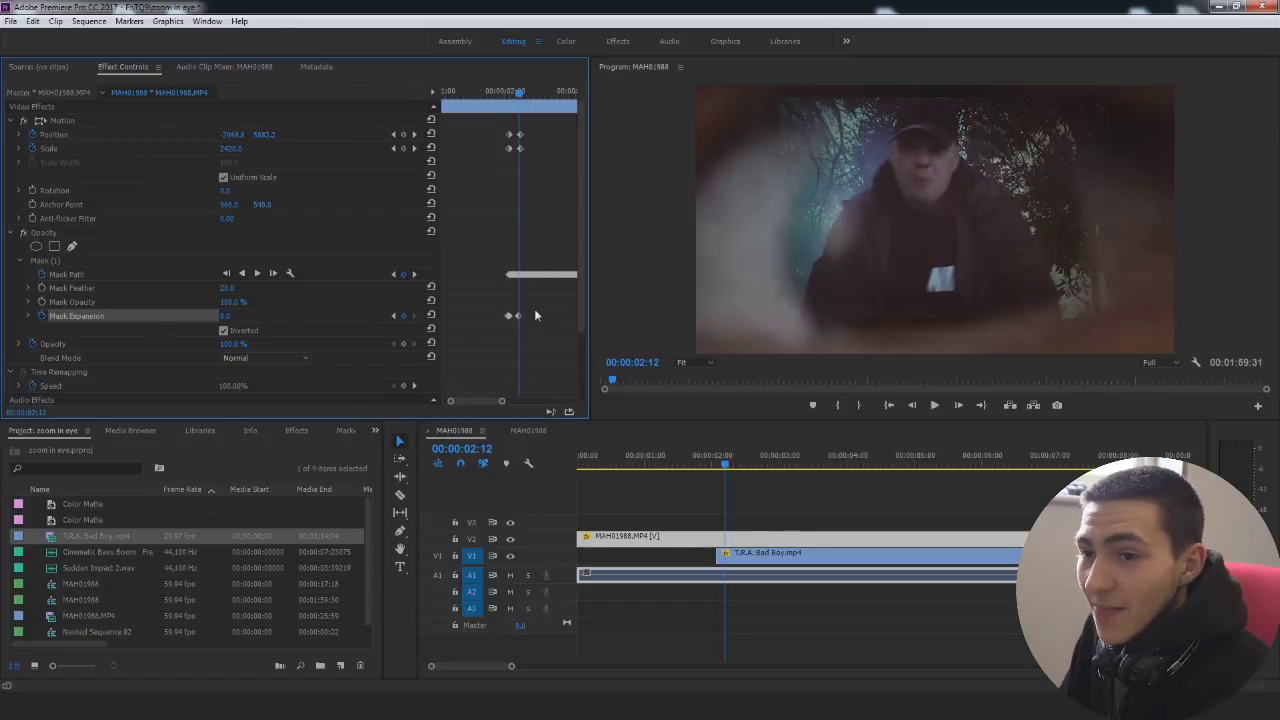
Step: Advance to 00:00:02:15 and set the Mask Expansion of MAH01988.MP4 to about 51, opening the mask beyond the frame
click(961, 407)
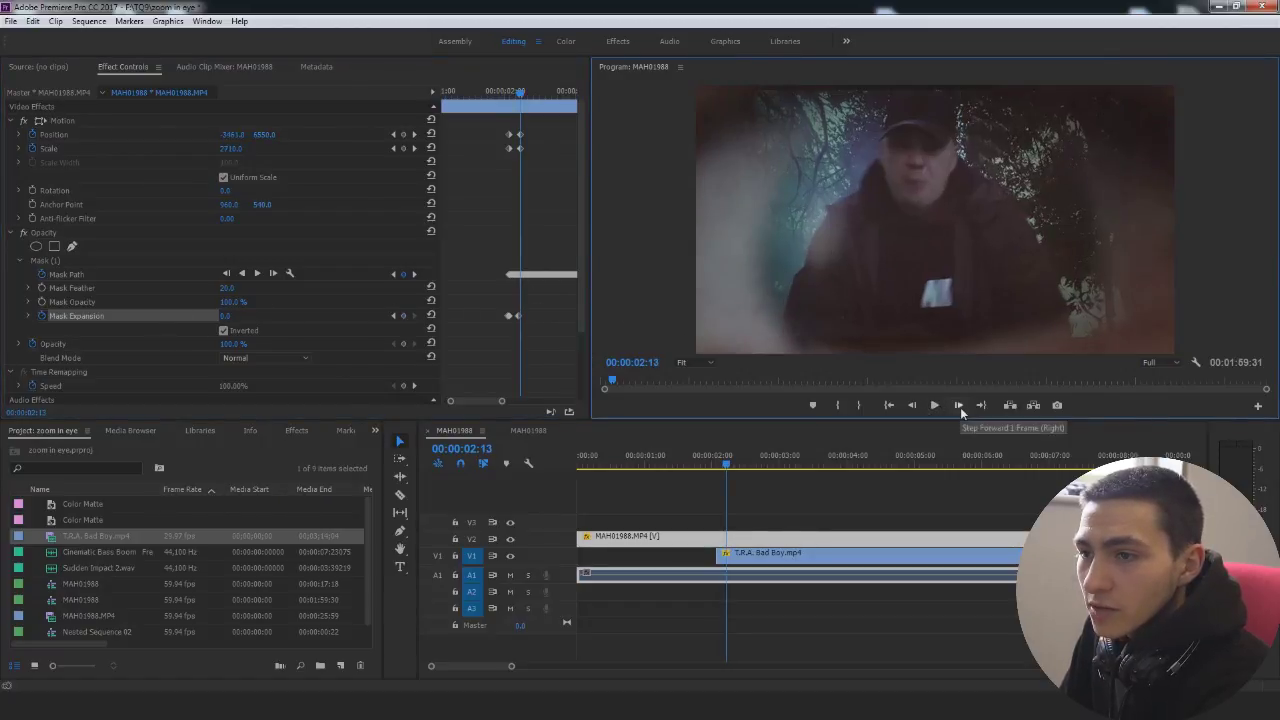
click(960, 407)
click(960, 407)
click(231, 316)
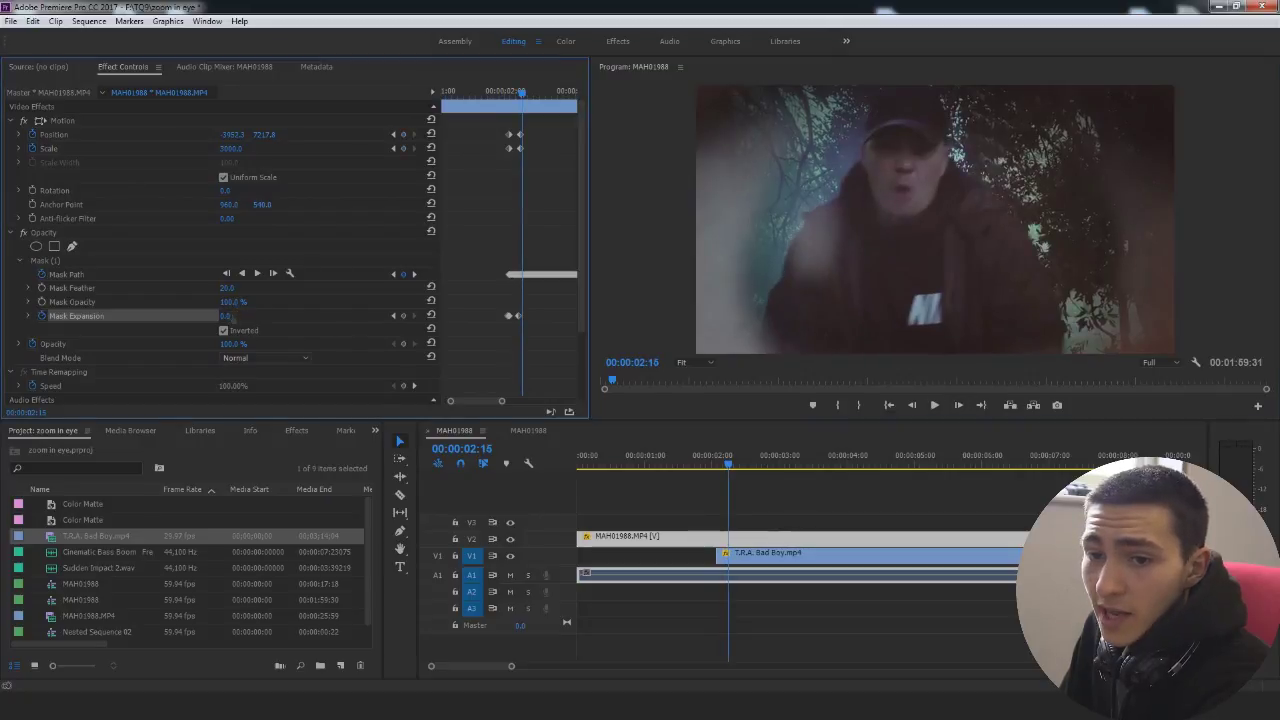
drag(227, 316, 237, 316)
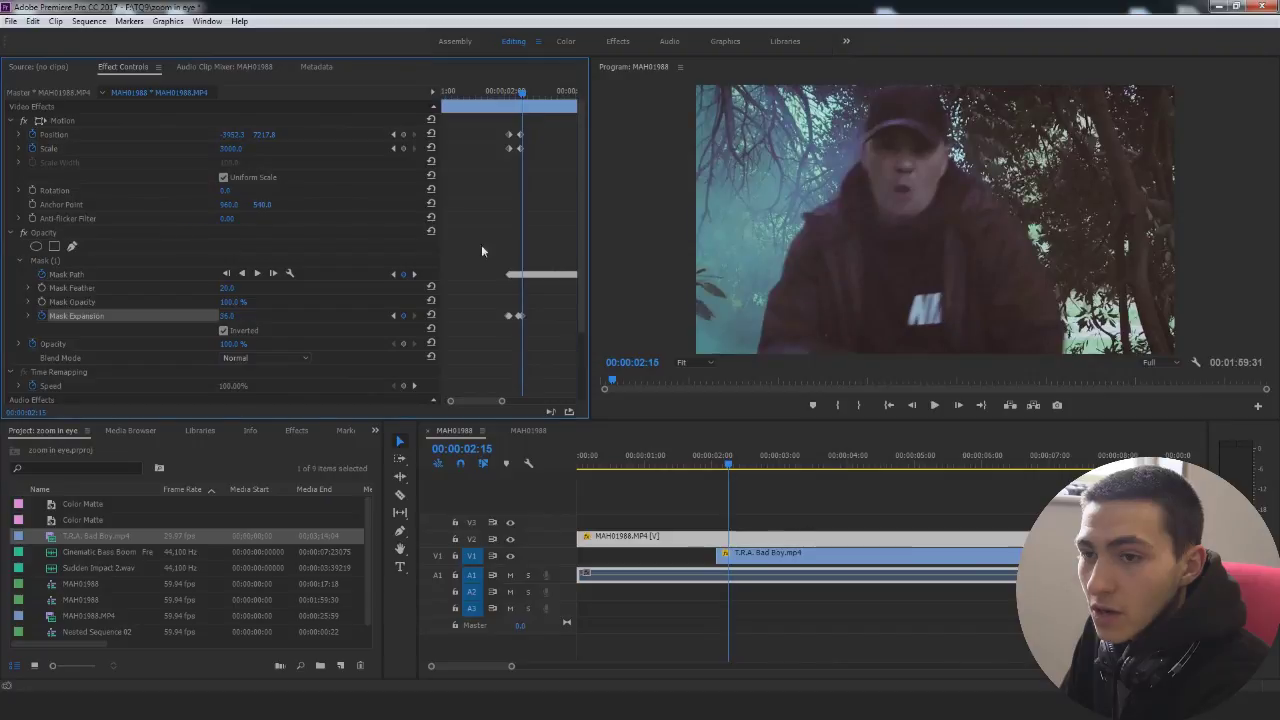
drag(237, 316, 107, 316)
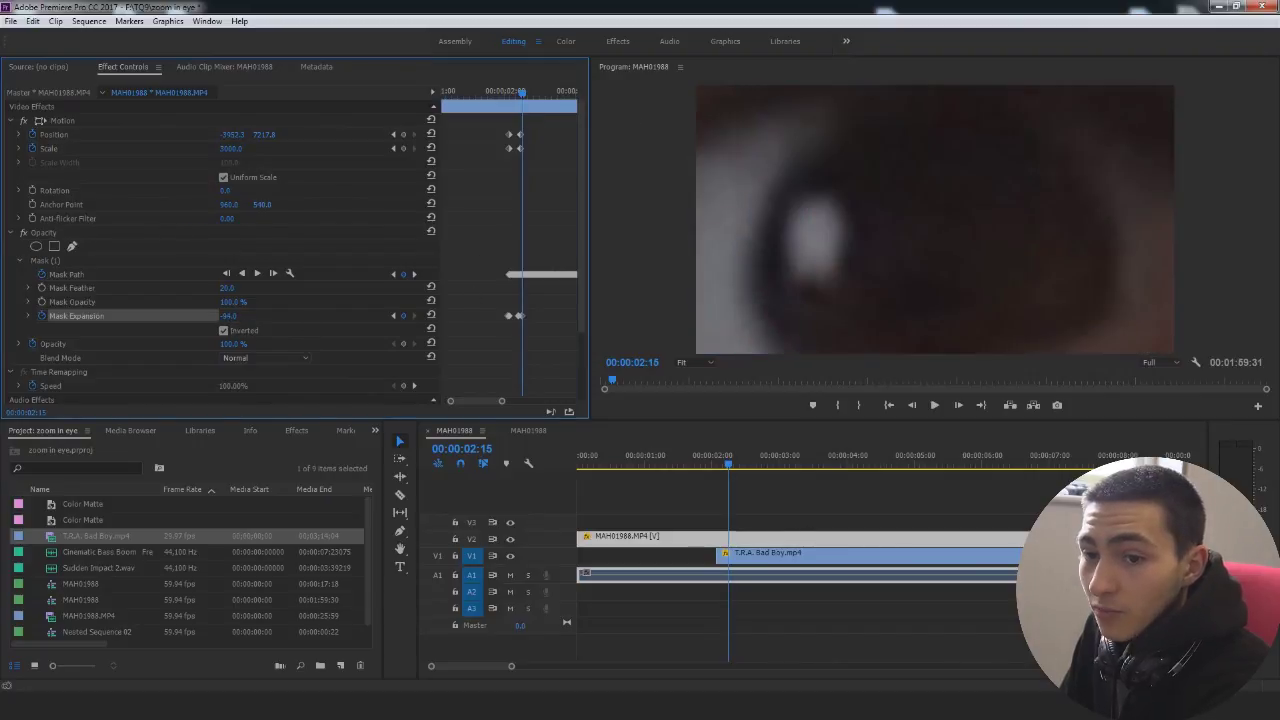
drag(158, 316, 241, 316)
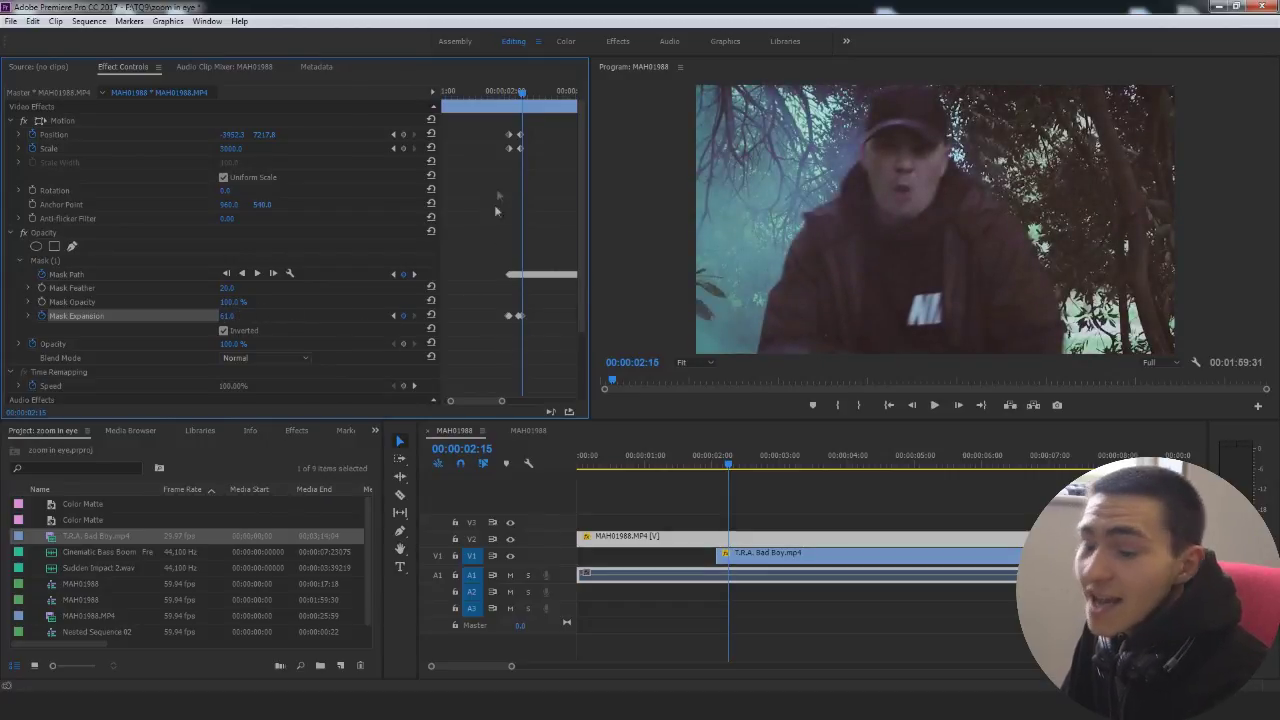
Step: Play the sequence from the start to review the zoom with the expanding pupil mask
key(Home)
click(653, 620)
drag(511, 666, 605, 666)
key(space)
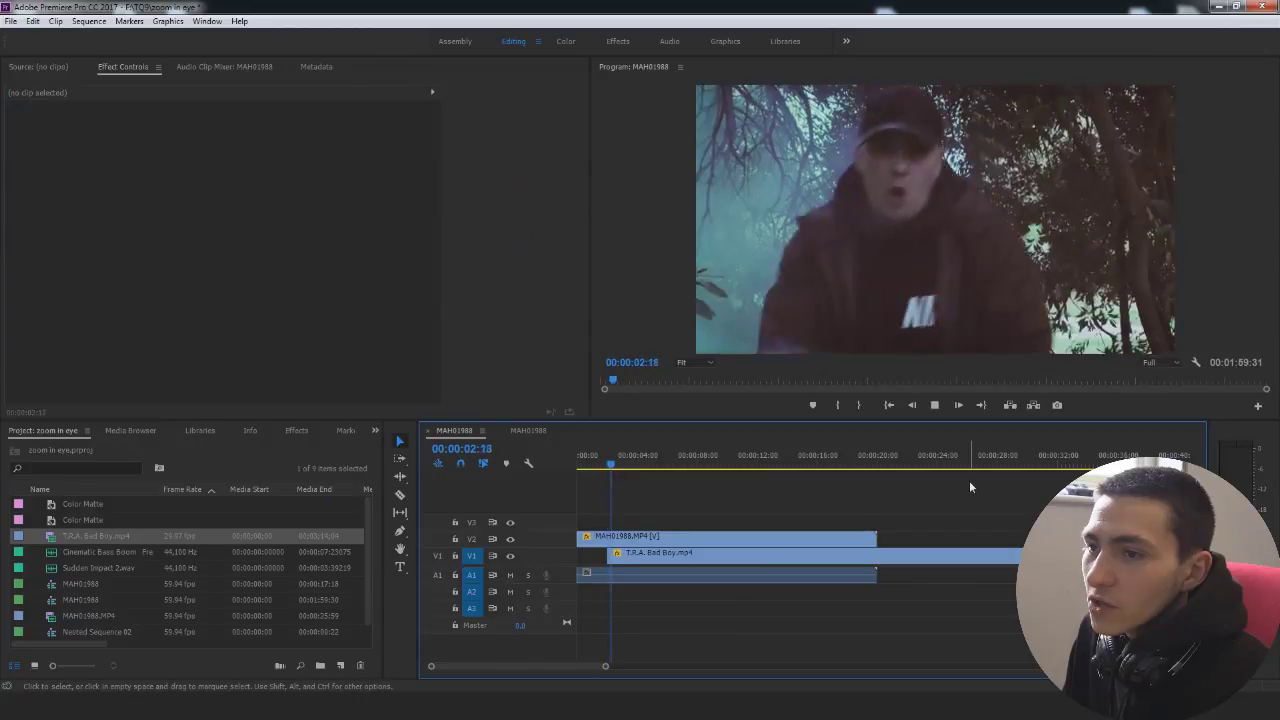
key(space)
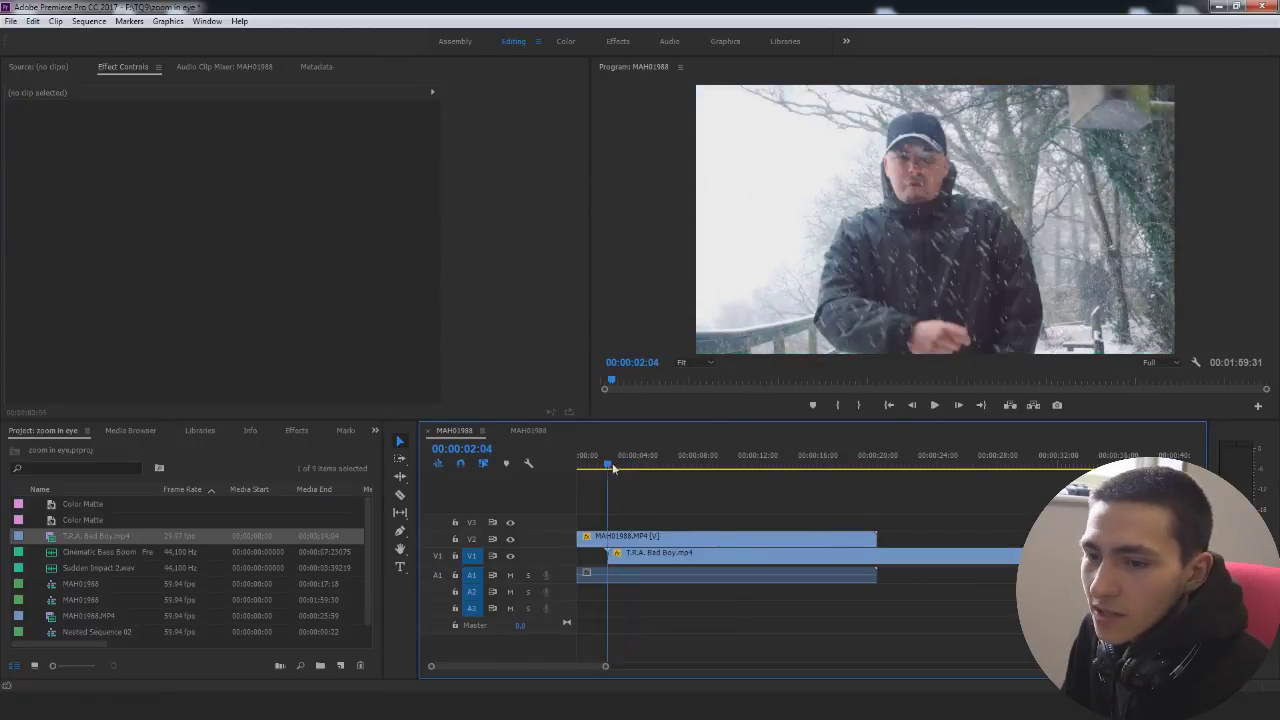
Step: Select T.R.A. Bad Boy.mp4 and shift its final Position and Scale keyframes slightly earlier
drag(614, 468, 607, 468)
click(655, 559)
key(Right)
key(Right)
key(Right)
key(Right)
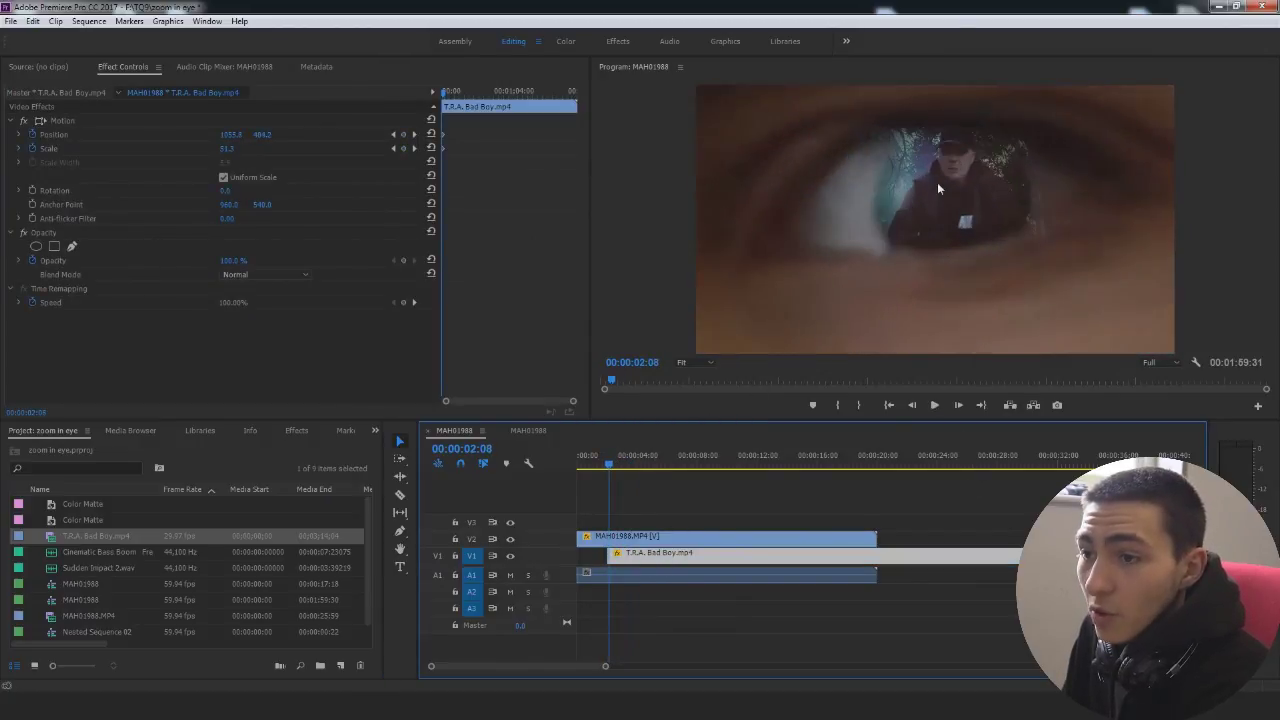
key(Right)
drag(578, 401, 551, 404)
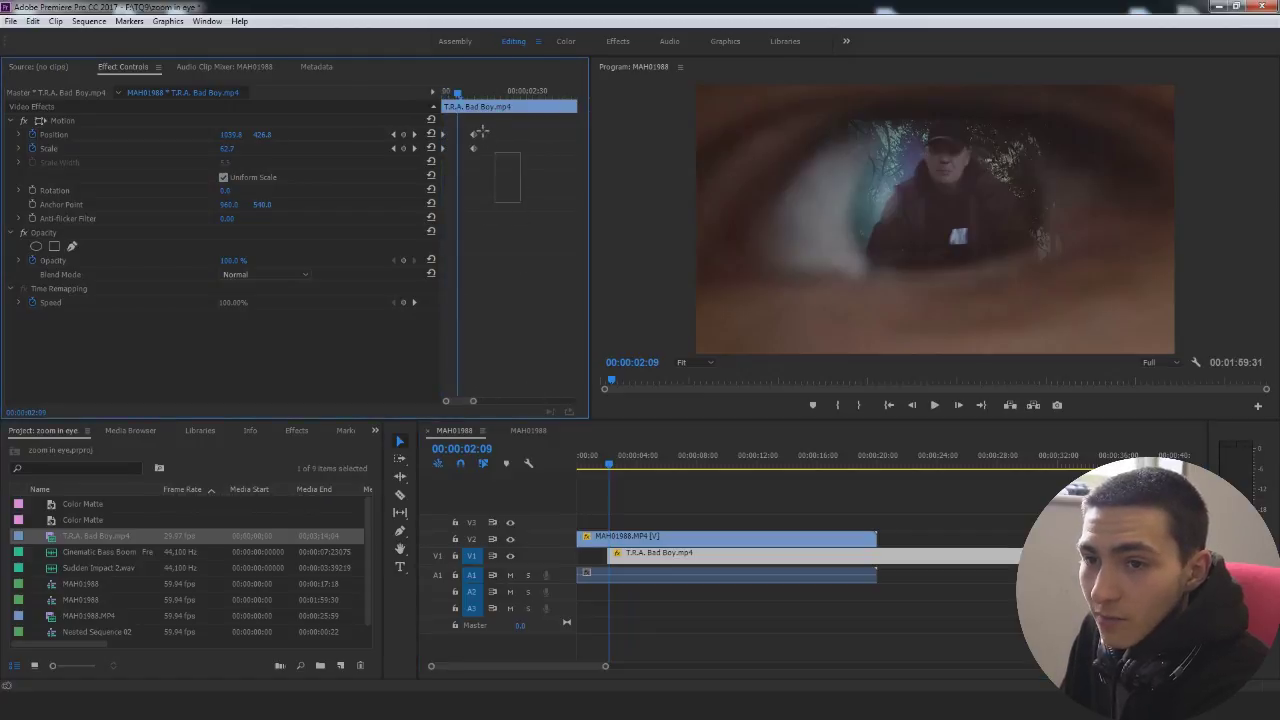
drag(474, 150, 445, 92)
Step: Play the transition from the sequence start to review the retimed T.R.A. Bad Boy.mp4 keyframes
key(space)
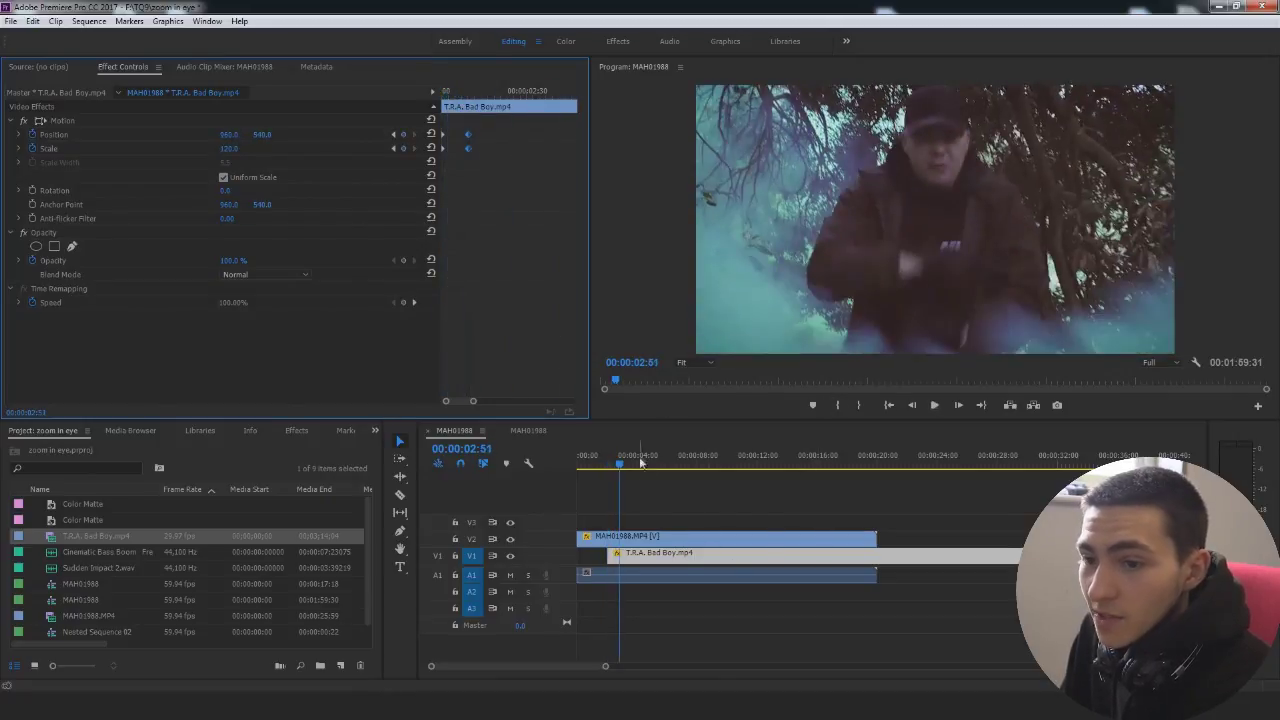
drag(637, 462, 528, 494)
click(866, 659)
key(space)
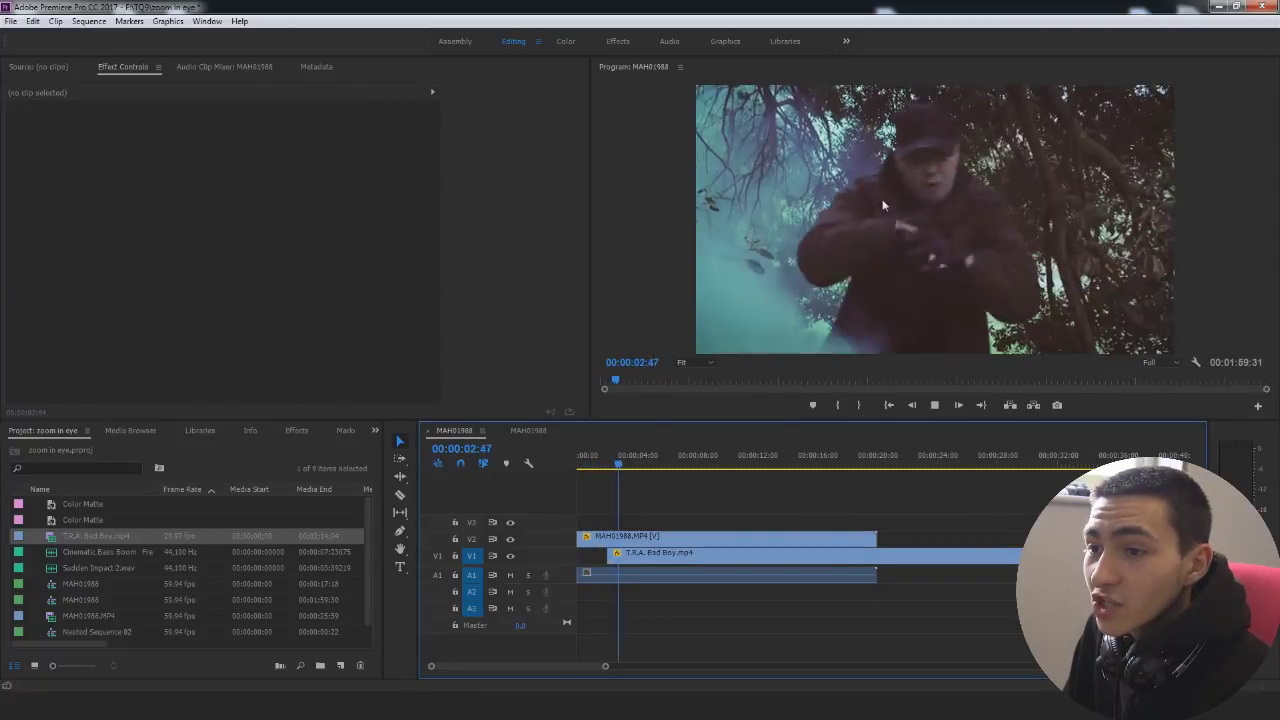
key(Home)
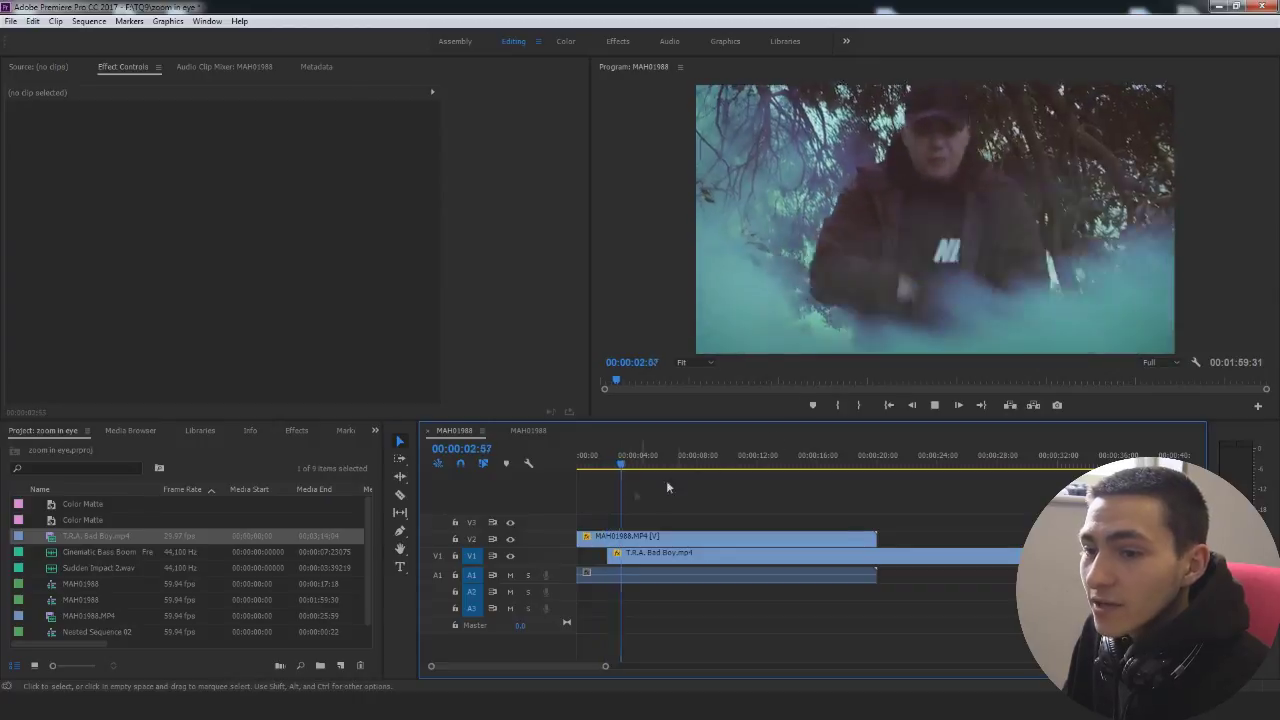
Step: Step through the zoom to 00:00:02:08 and slightly increase the Scale of T.R.A. Bad Boy.mp4 there, adding an intermediate keyframe
click(611, 452)
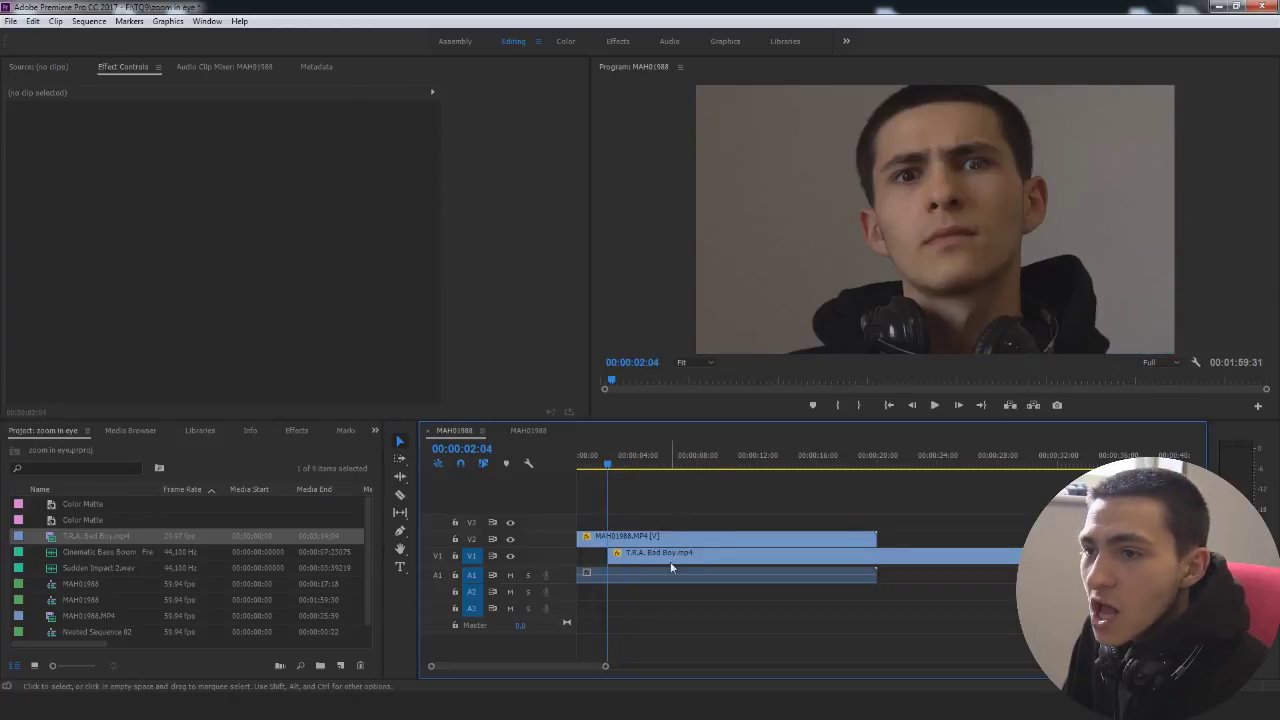
key(Right)
key(Right)
key(Right)
key(Right)
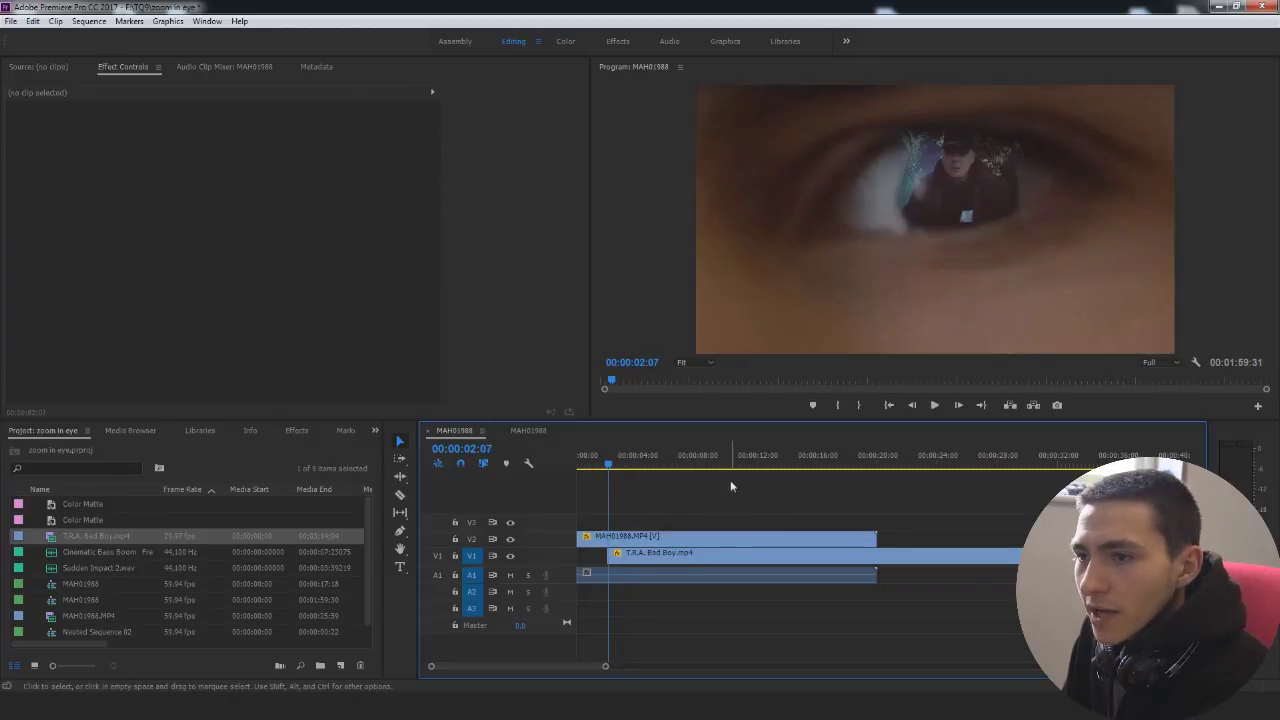
click(655, 558)
click(574, 402)
drag(548, 404, 524, 404)
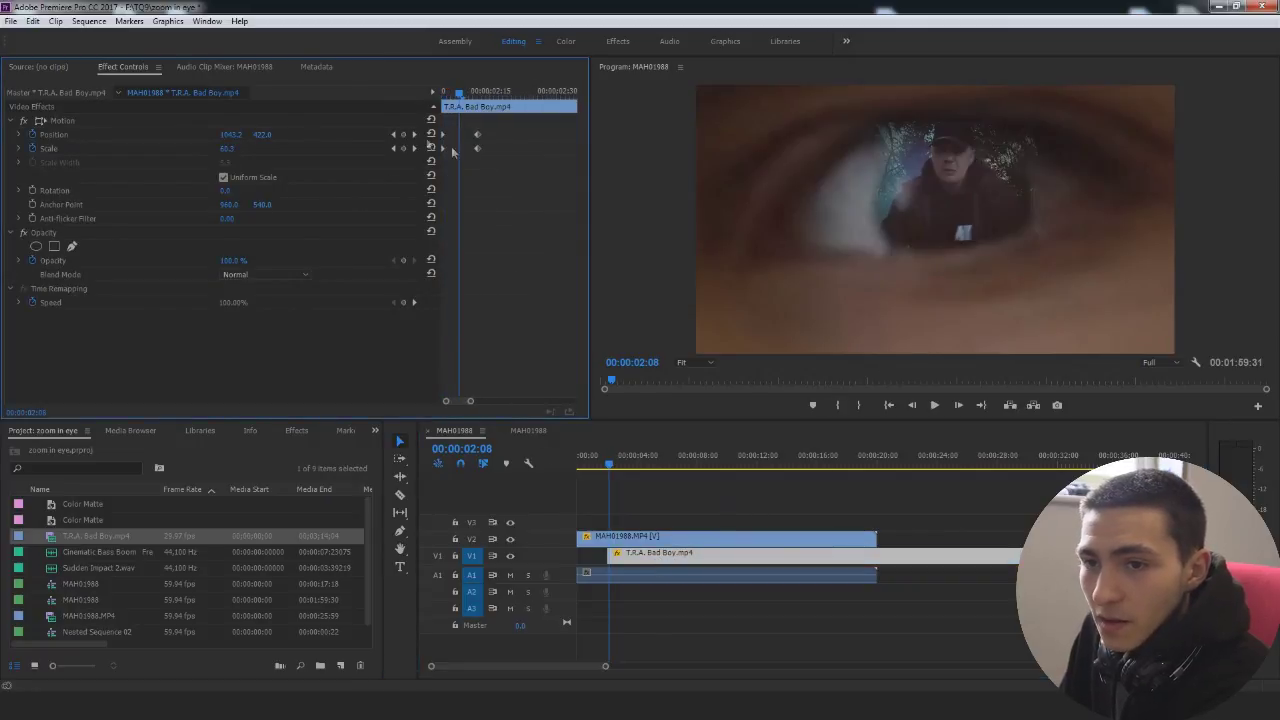
drag(227, 148, 240, 148)
Step: Play the transition with the adjusted Scale and return the playhead to 00:00:02:04
drag(455, 93, 426, 99)
key(space)
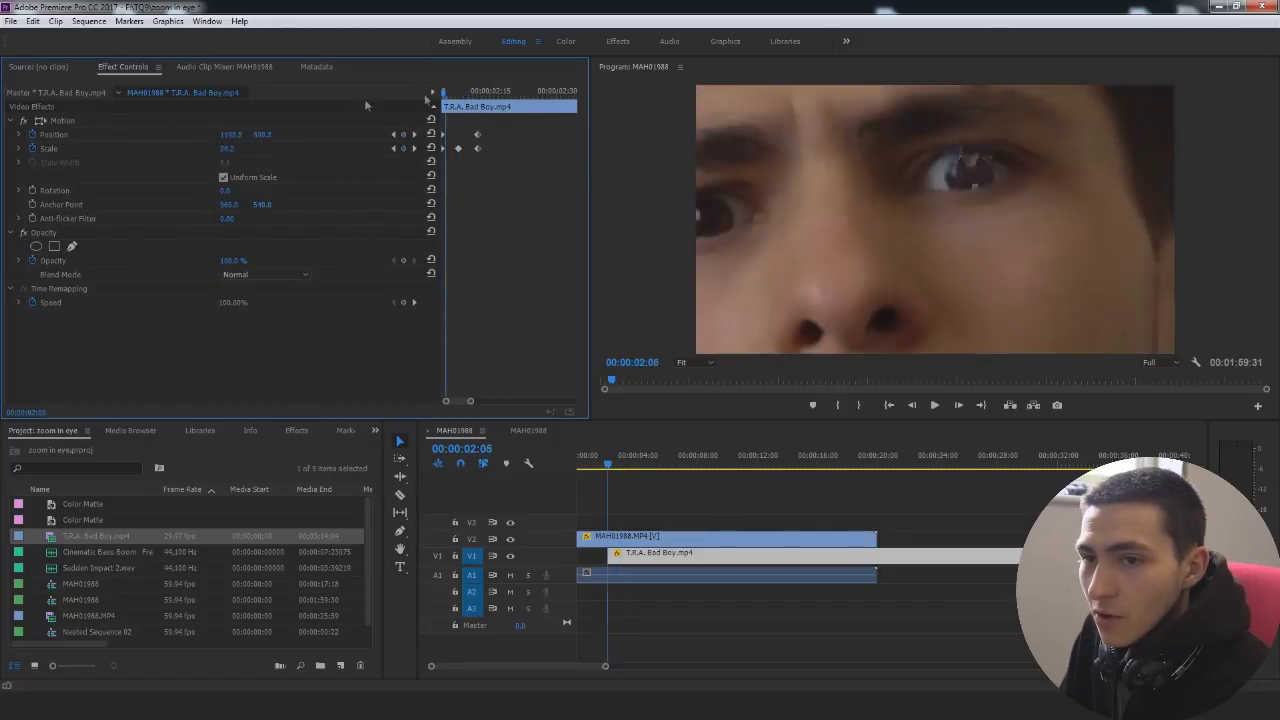
key(space)
key(space)
drag(615, 465, 607, 466)
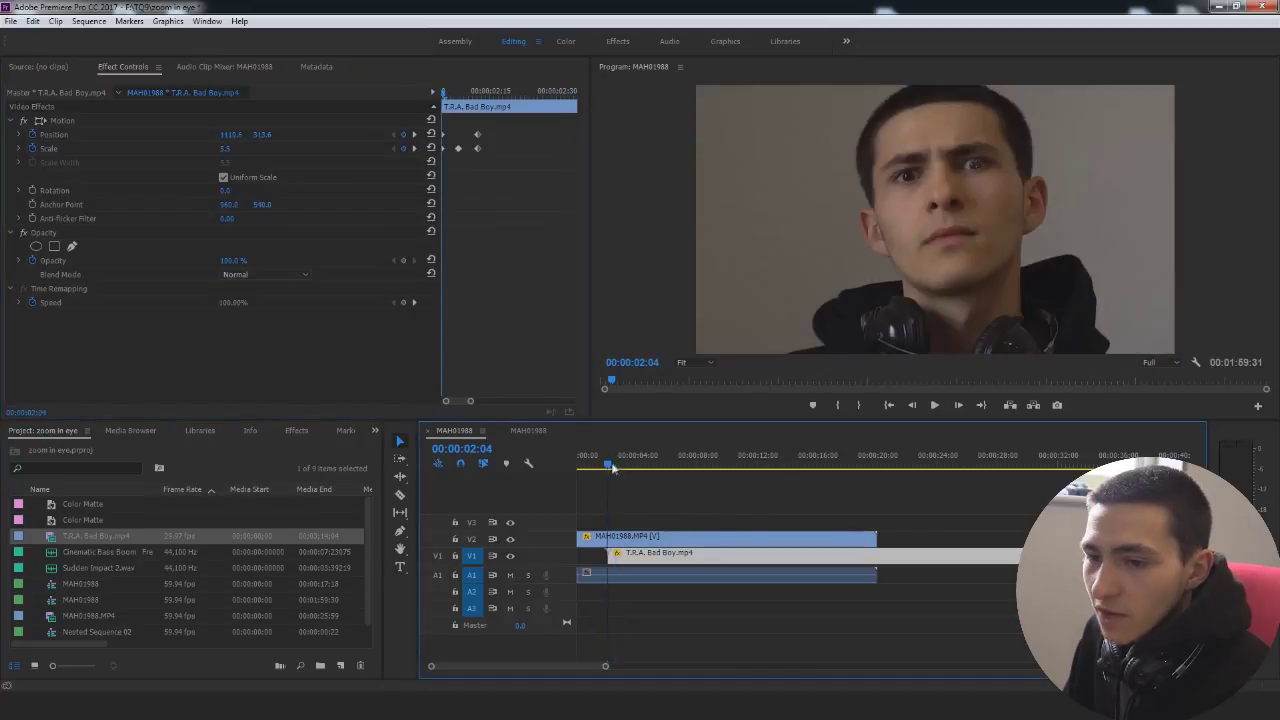
Step: Step back and forth frame by frame through the zoom to examine how the second clip fits inside the pupil
key(Right)
key(Right)
key(Right)
key(Right)
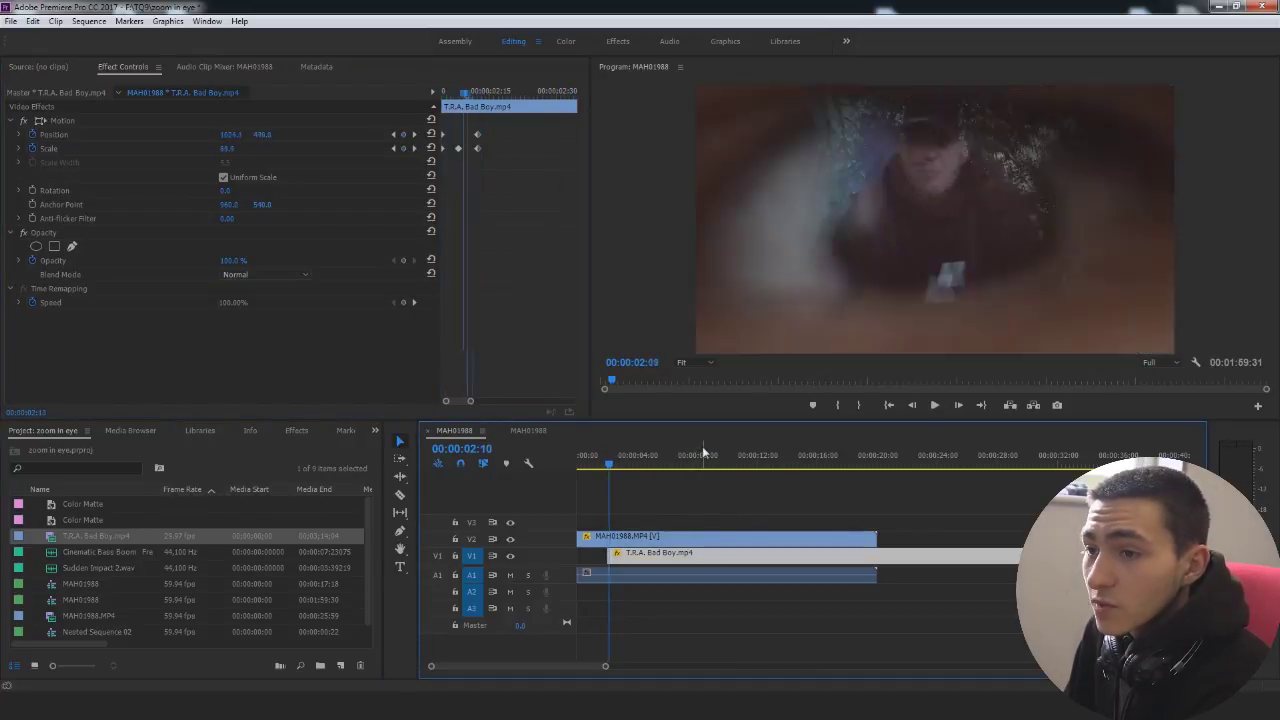
key(Left)
key(Left)
key(Left)
key(Left)
key(Left)
key(Left)
key(Right)
key(Right)
key(Right)
key(Right)
key(Right)
key(Right)
key(Right)
key(Right)
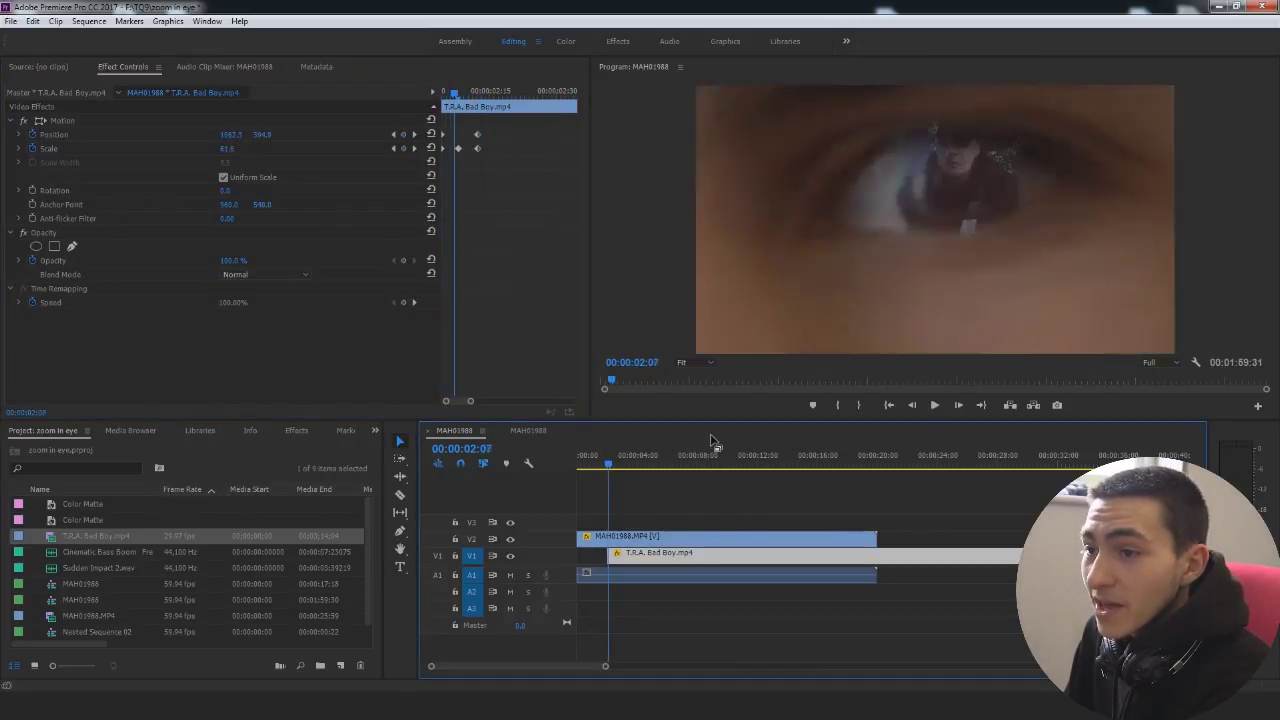
key(Left)
key(Left)
key(Left)
key(Left)
key(Left)
key(Left)
key(Left)
key(Left)
key(Left)
key(Left)
key(Left)
key(Left)
key(Left)
Step: Place Sudden Impact 2.wav on audio track A2, aligned with the start of T.R.A. Bad Boy.mp4
drag(40, 568, 620, 604)
click(609, 467)
drag(432, 665, 494, 665)
Step: Play the transition with its impact sound and inspect the zoom frames around 00:00:02:05 to 00:00:02:13
key(space)
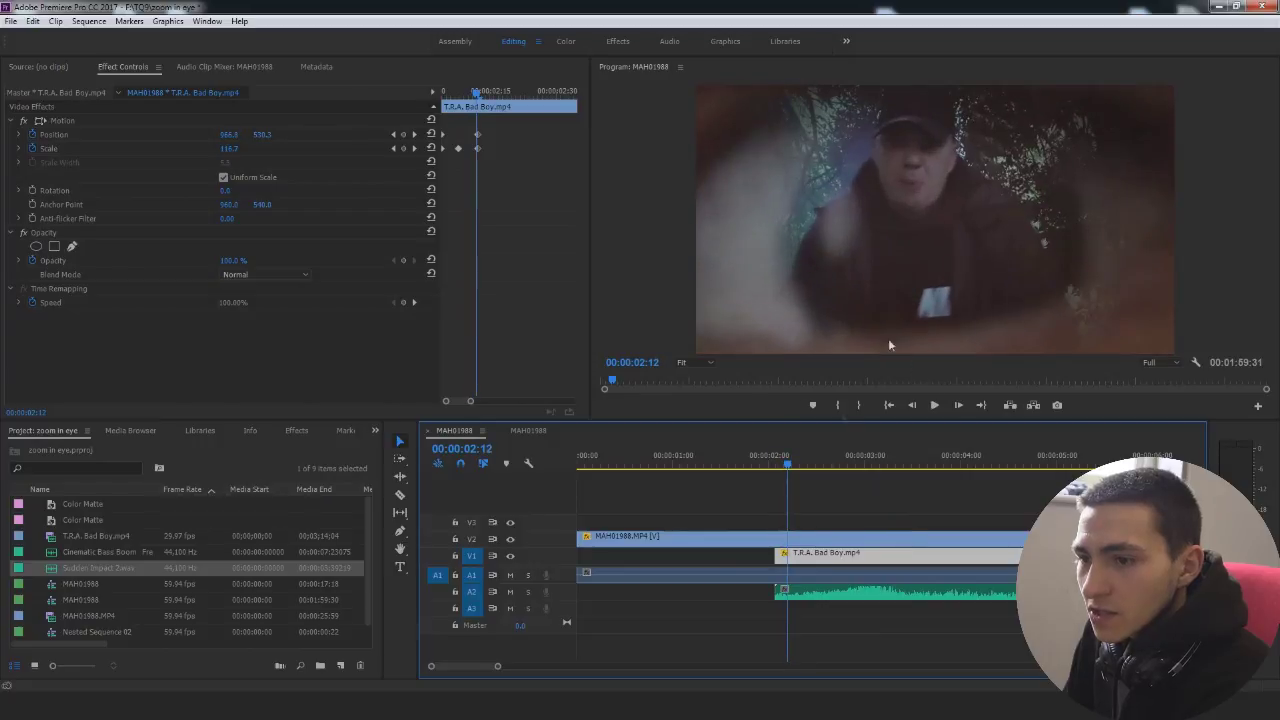
scroll(932, 273, up, 7)
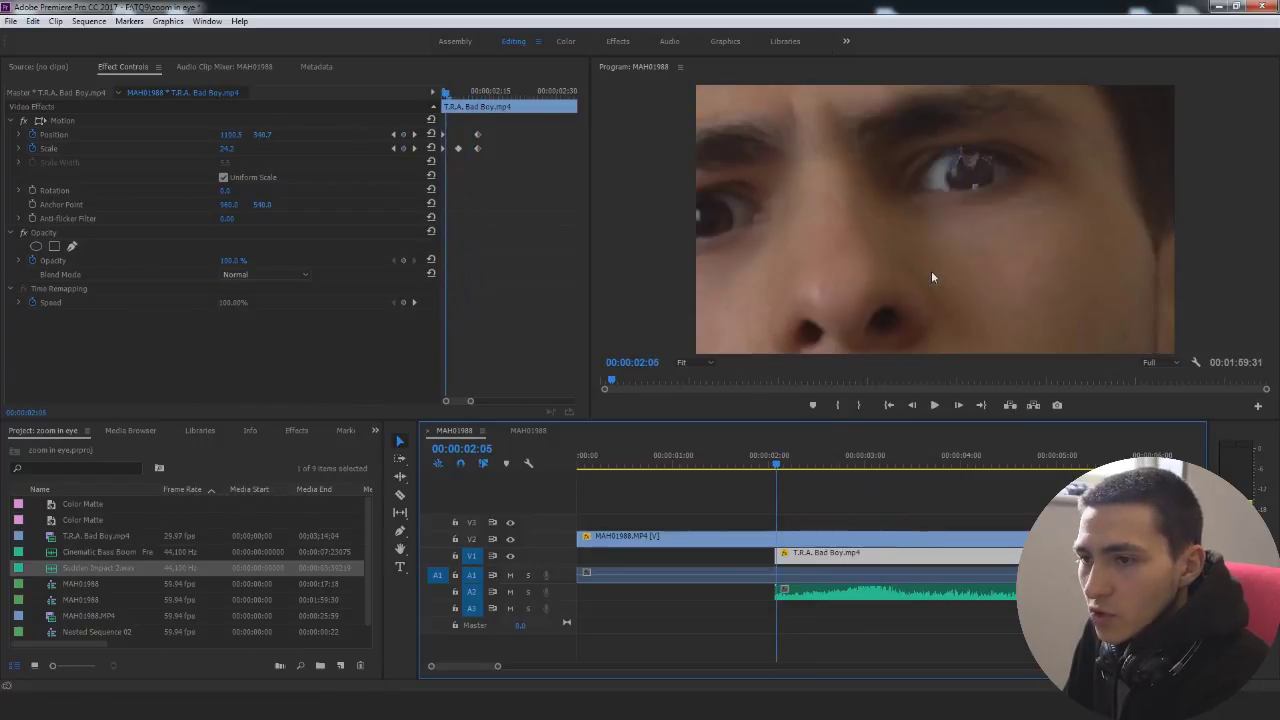
scroll(932, 273, down, 7)
key(Right)
key(Right)
key(Left)
key(Left)
key(Left)
key(Left)
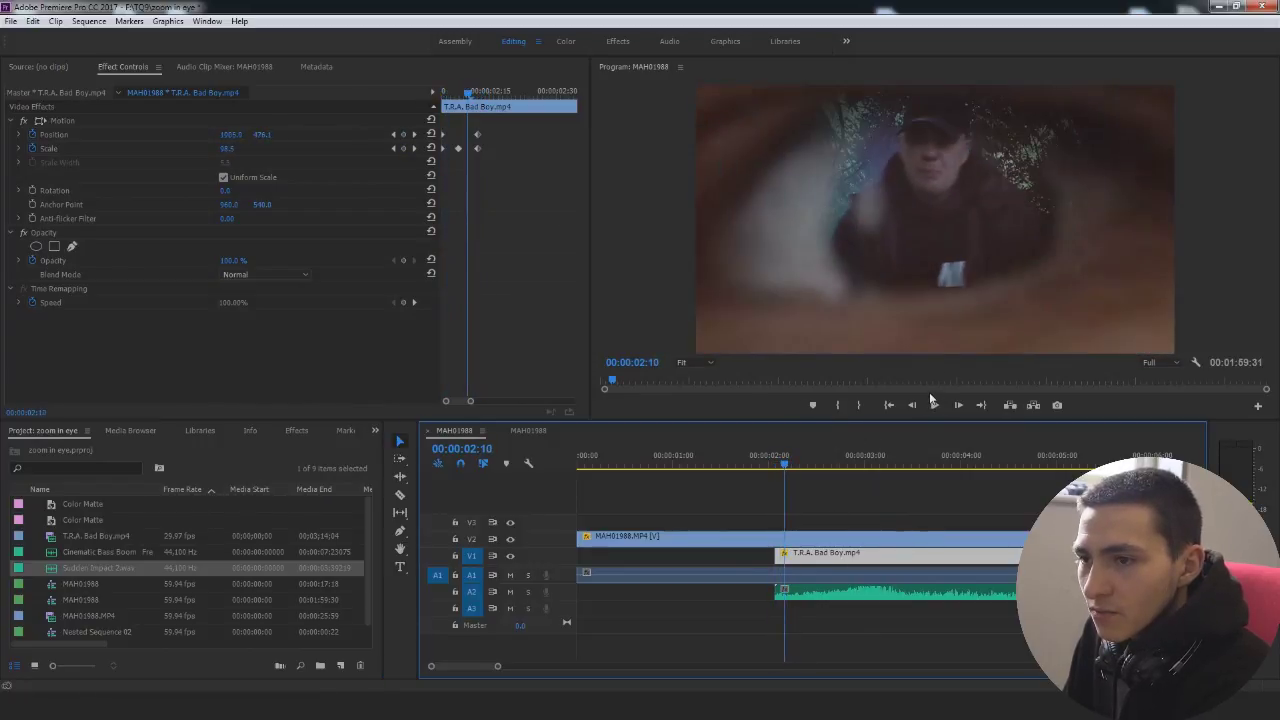
key(Right)
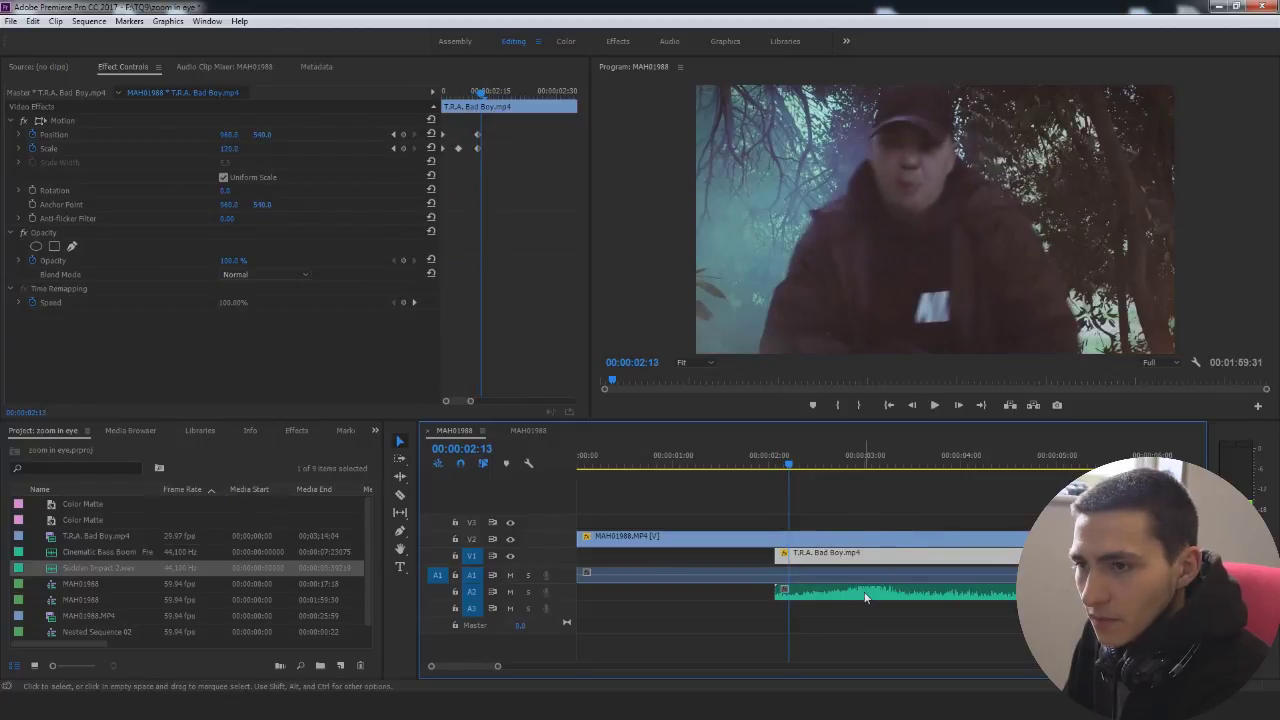
Step: Shift Sudden Impact 2.wav earlier on A2 so its peak meets the transition, and place the Cinematic Bass Boom sound on A3 at 00:00:02:11
drag(860, 594, 812, 598)
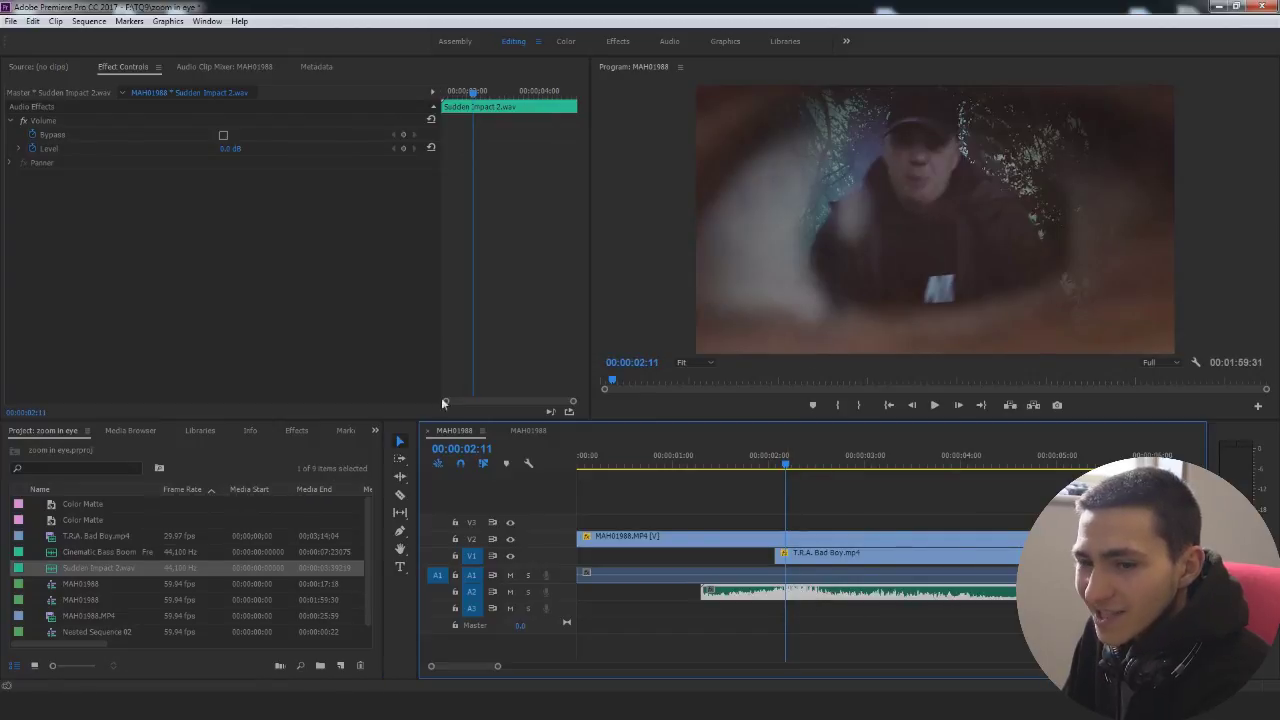
drag(84, 553, 849, 636)
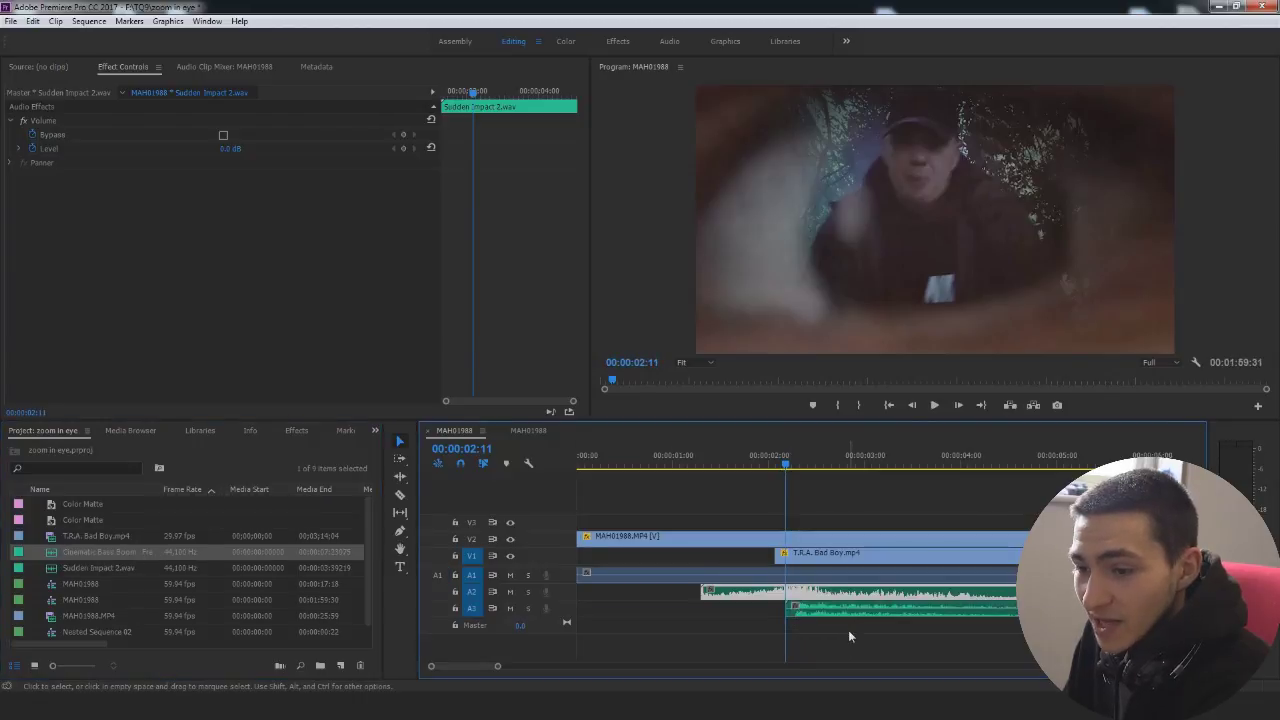
click(789, 609)
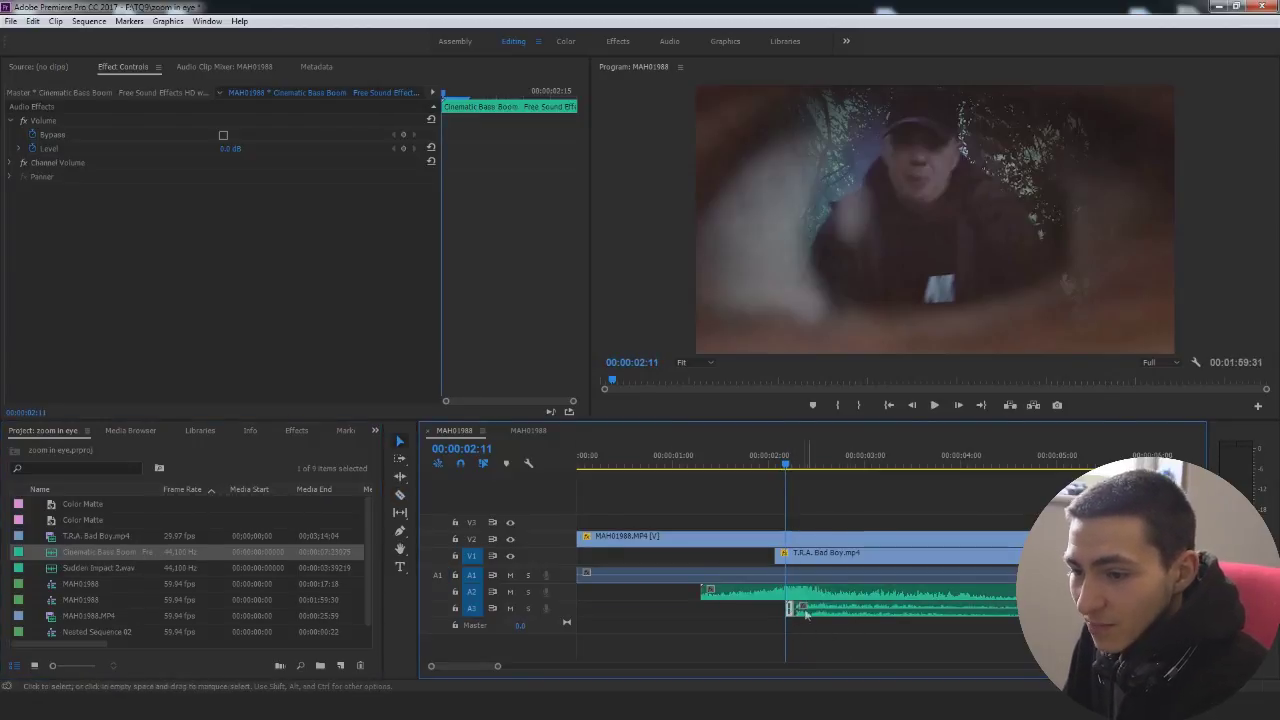
Step: Mark the sequence's out point at 00:00:05:29 and render the section with Render In to Out
key(Home)
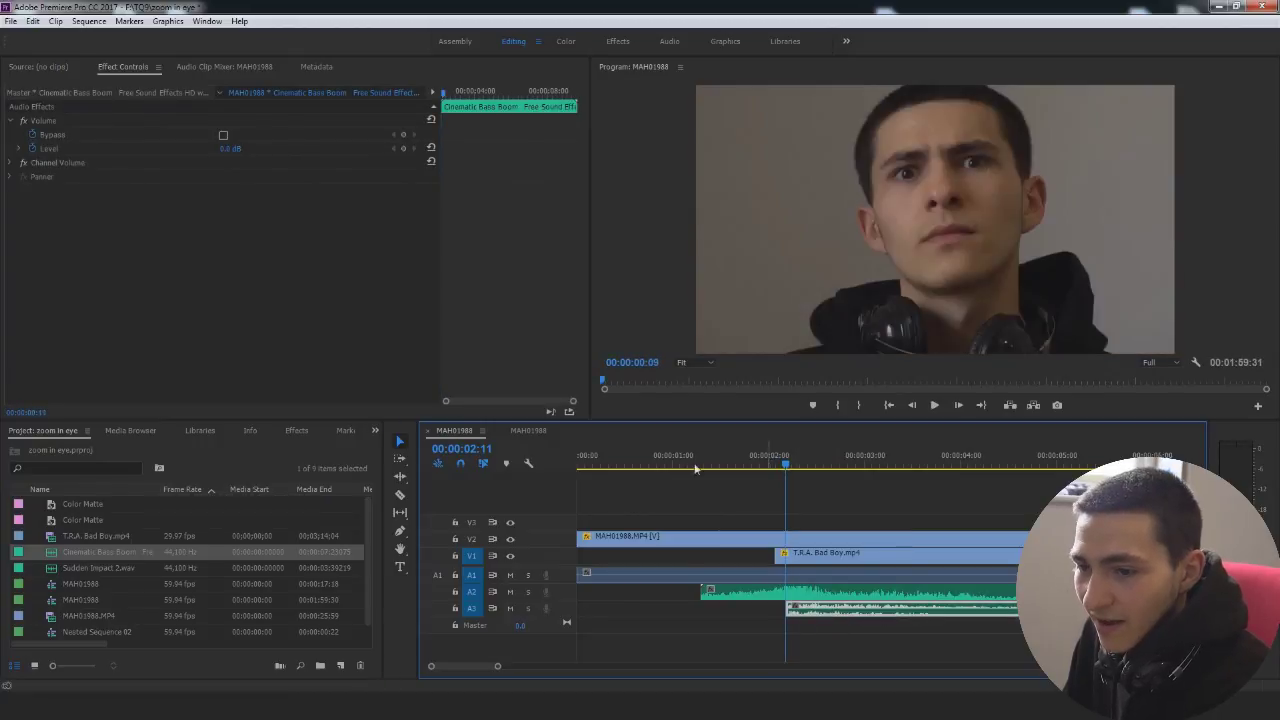
drag(497, 665, 575, 665)
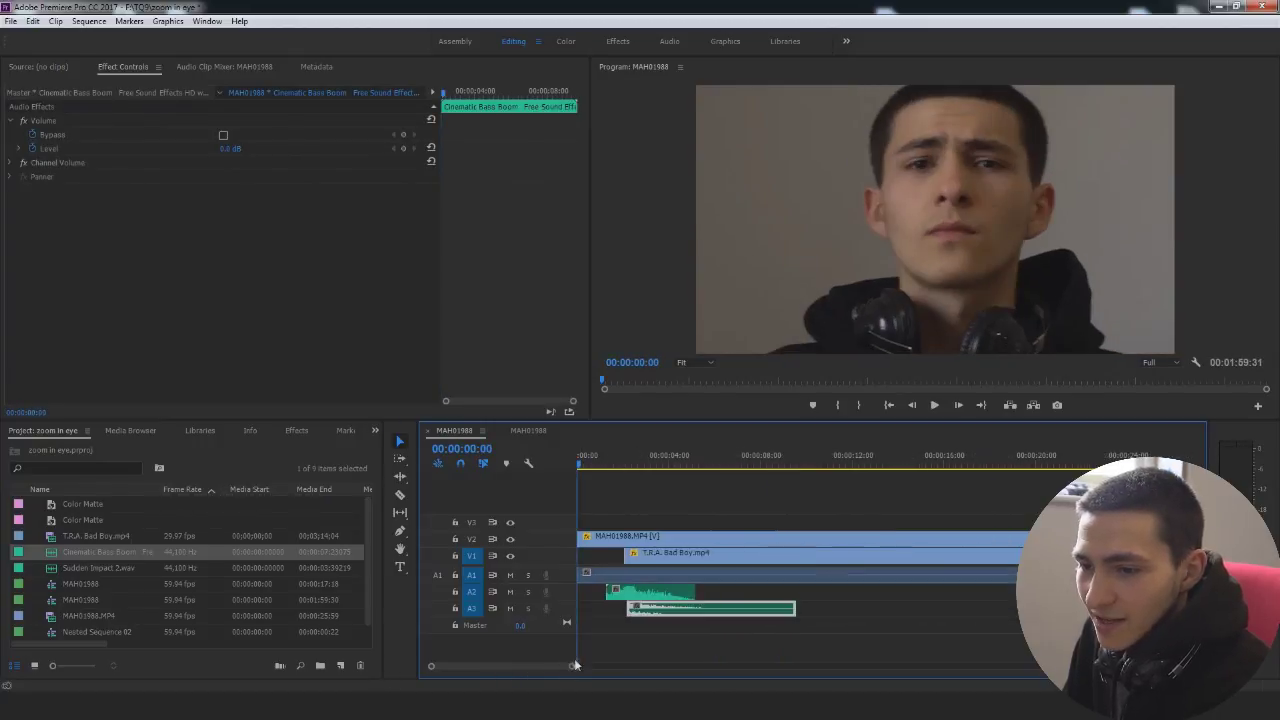
click(705, 458)
drag(713, 460, 709, 460)
key(o)
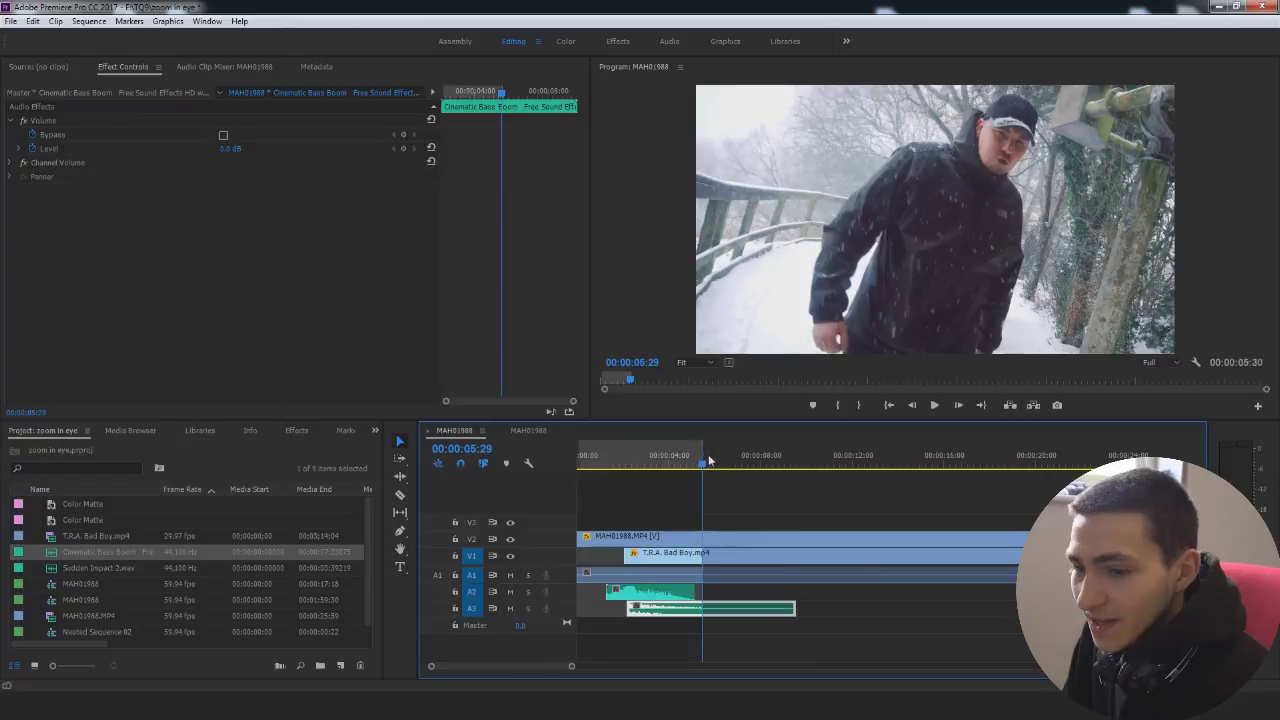
key(Home)
click(89, 21)
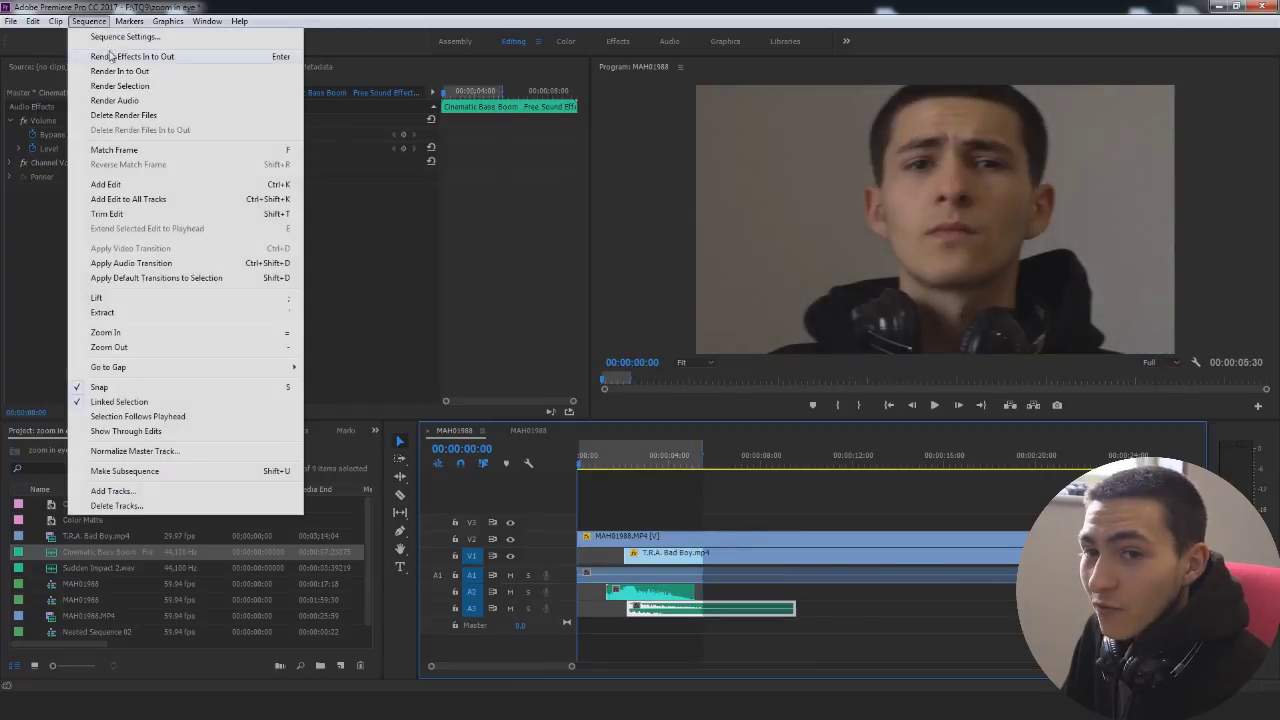
click(120, 71)
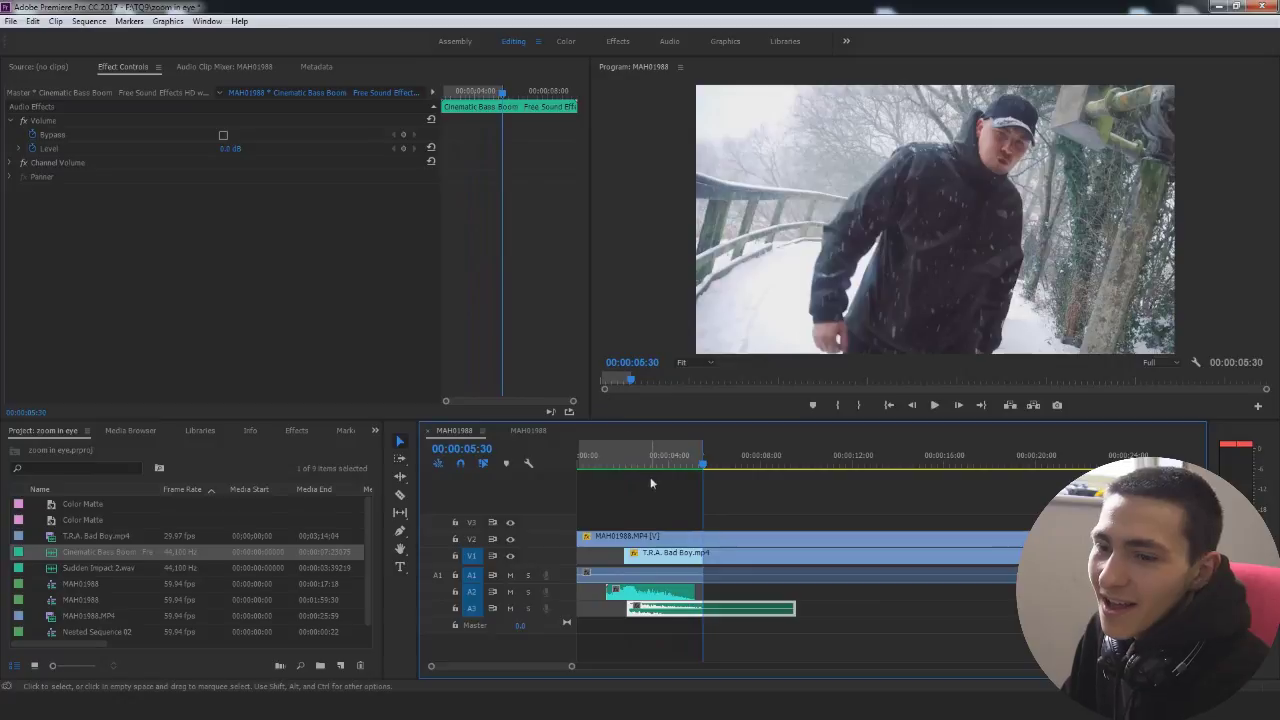
Step: Play the rendered section repeatedly from the start to review the eye zoom transition with both impact sounds
click(1002, 595)
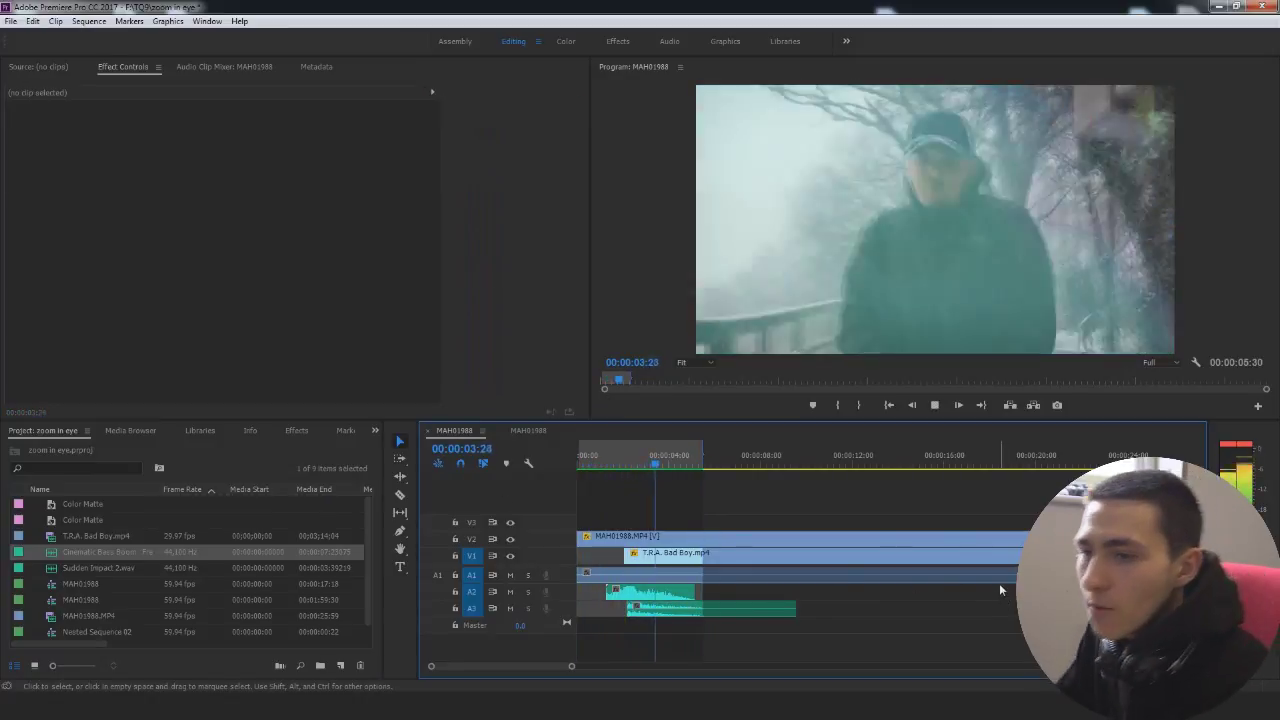
drag(620, 466, 474, 473)
key(space)
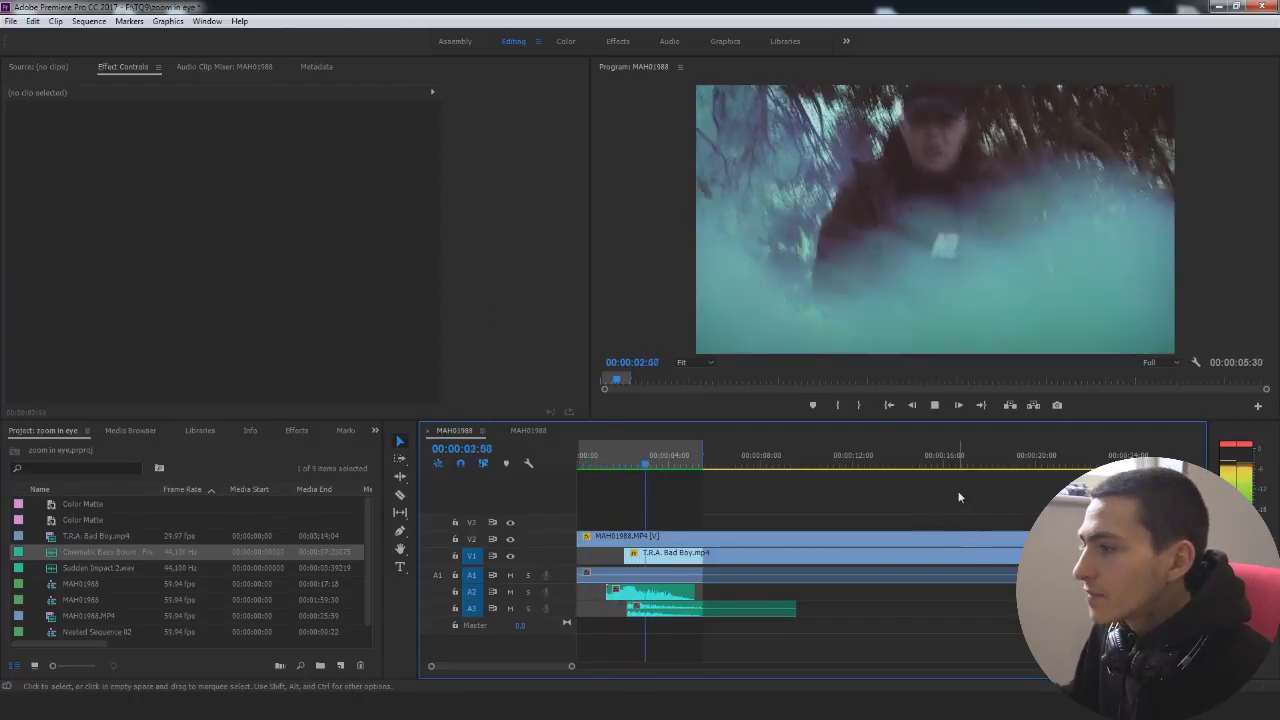
key(Home)
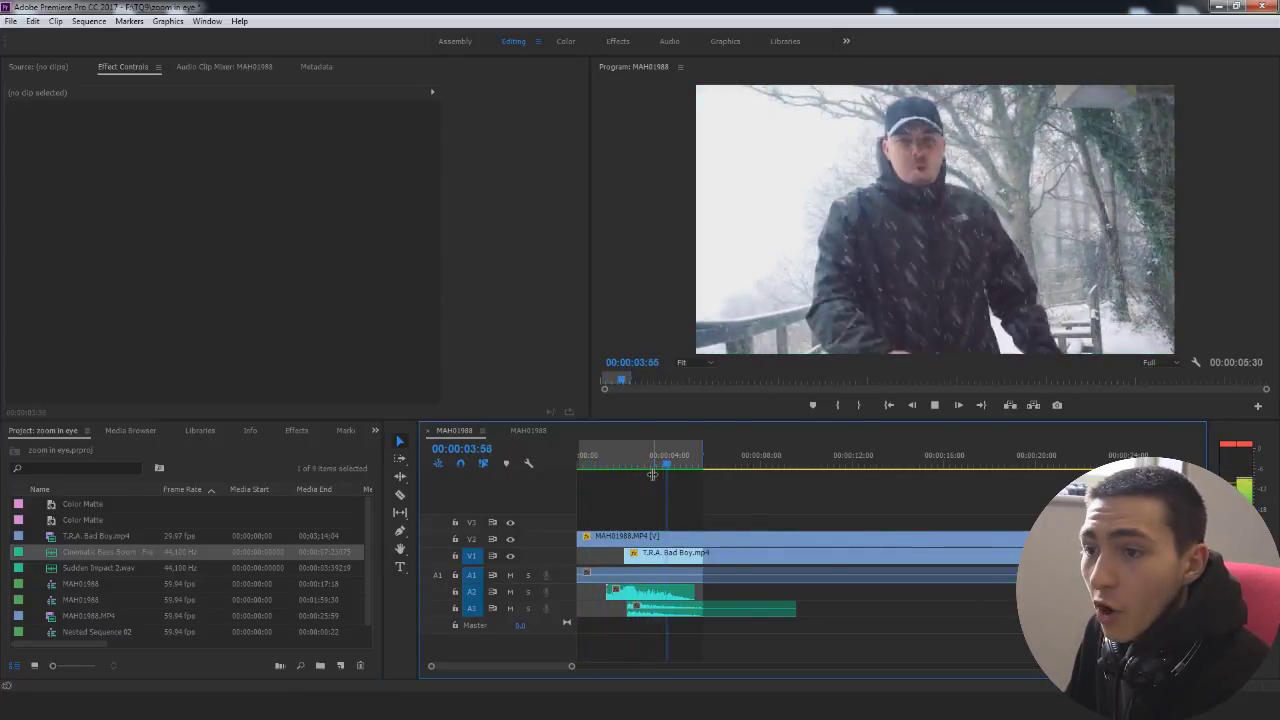
drag(637, 462, 556, 481)
key(space)
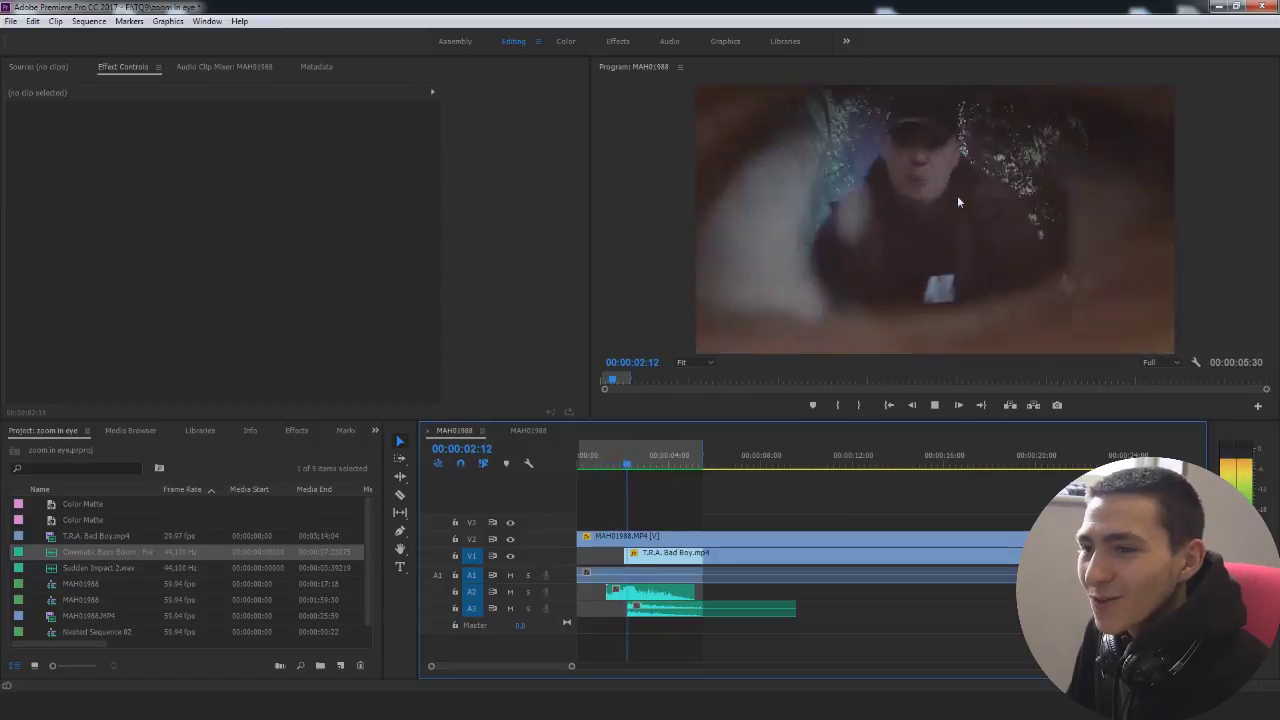
key(space)
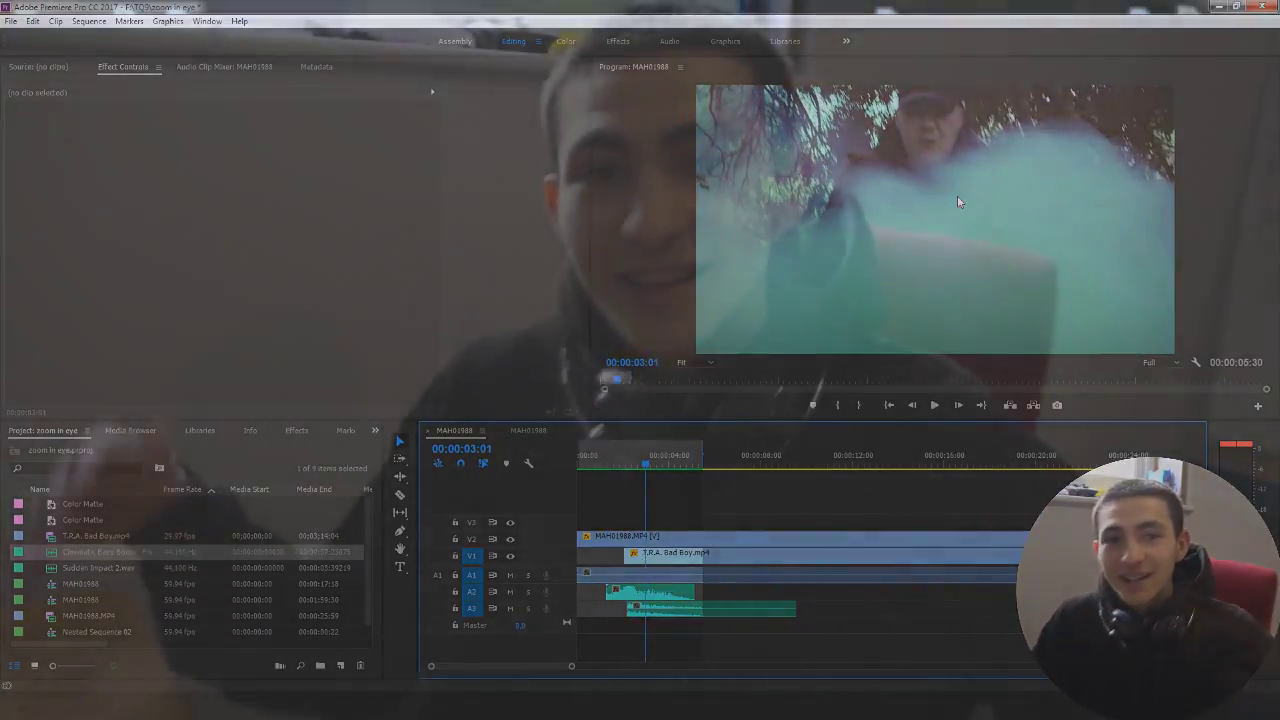